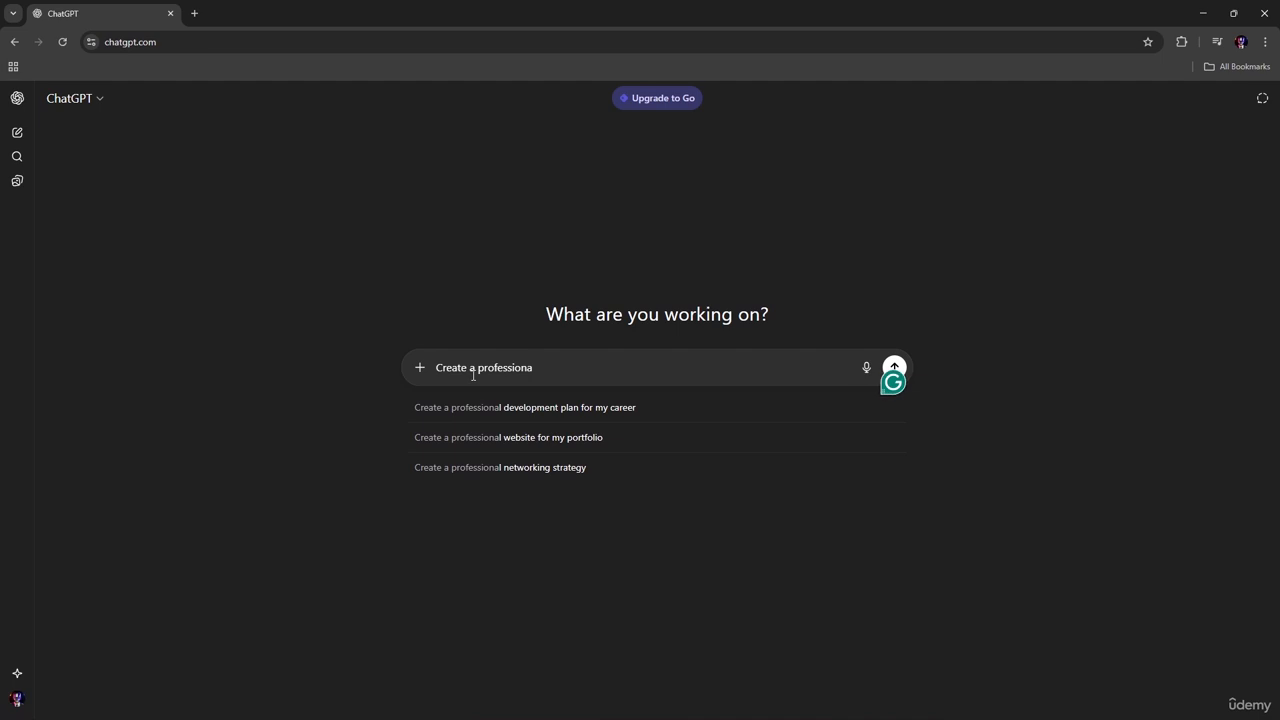
Step: Complete the prompt's first sentence as "Create a professional business proposal structure for a digital marketing agency"
{"action": "type", "text": "bu"}
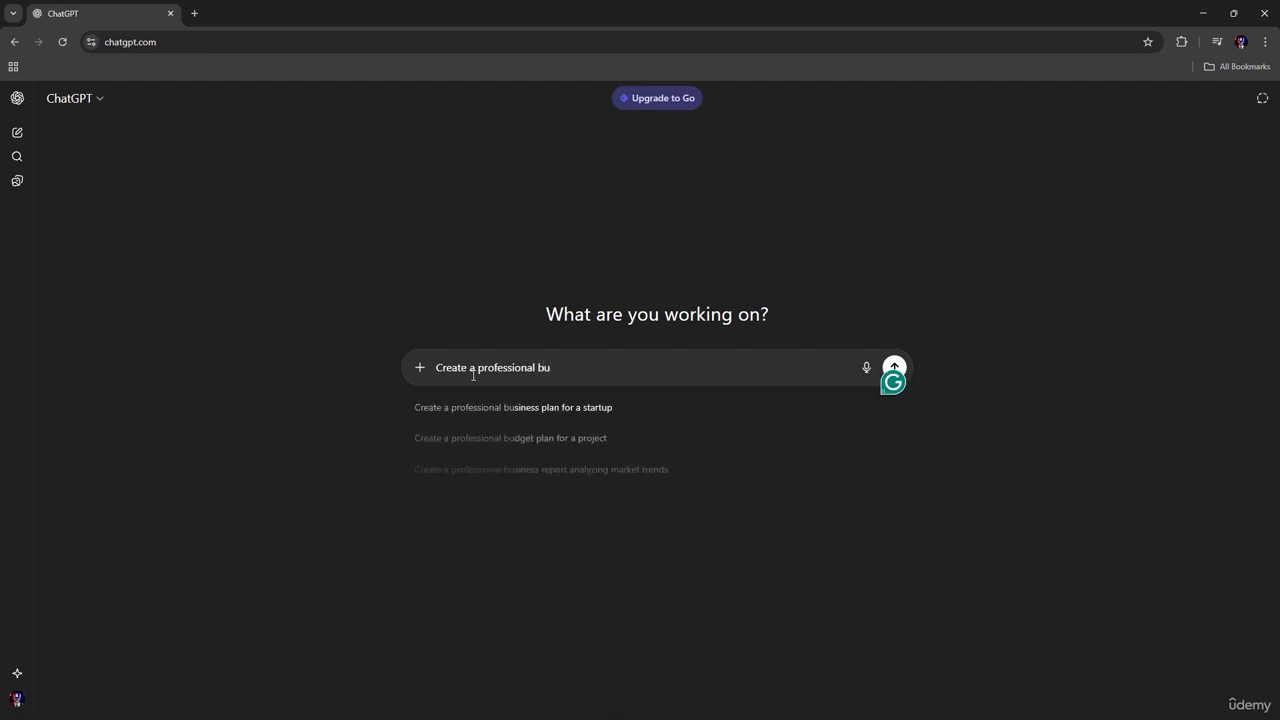
{"action": "type", "text": "siness"}
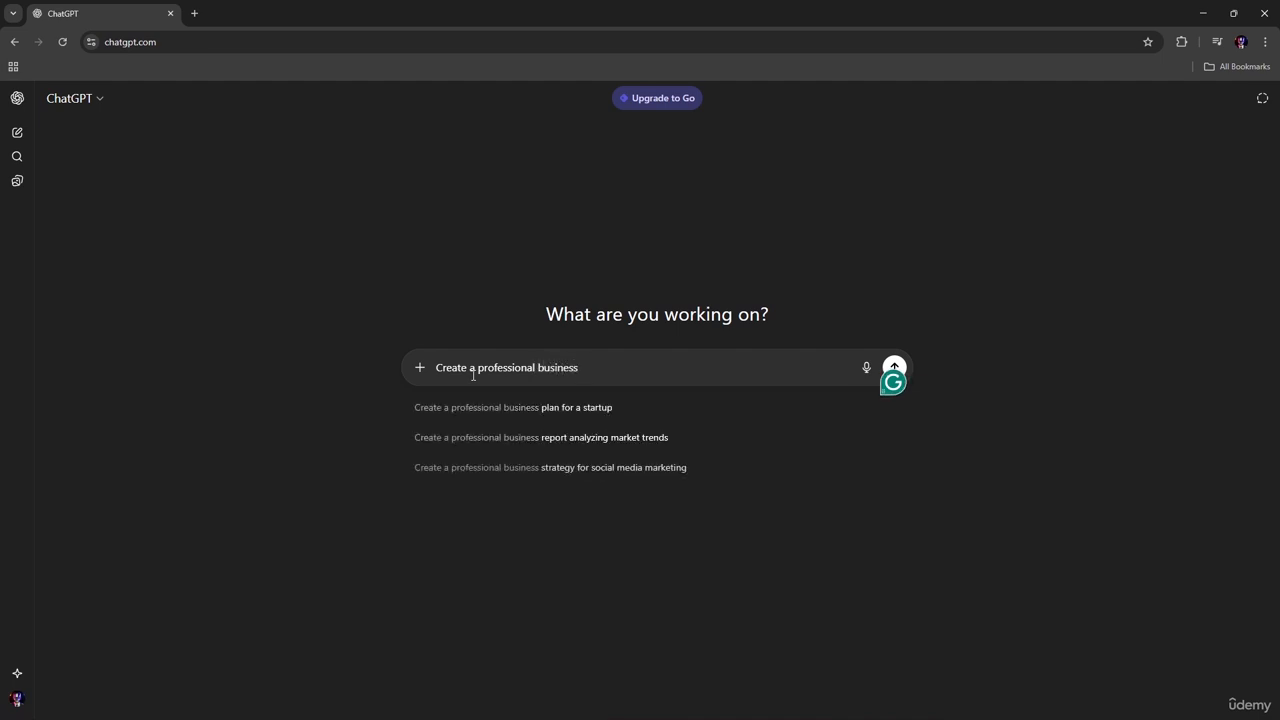
{"action": "type", "text": " propos"}
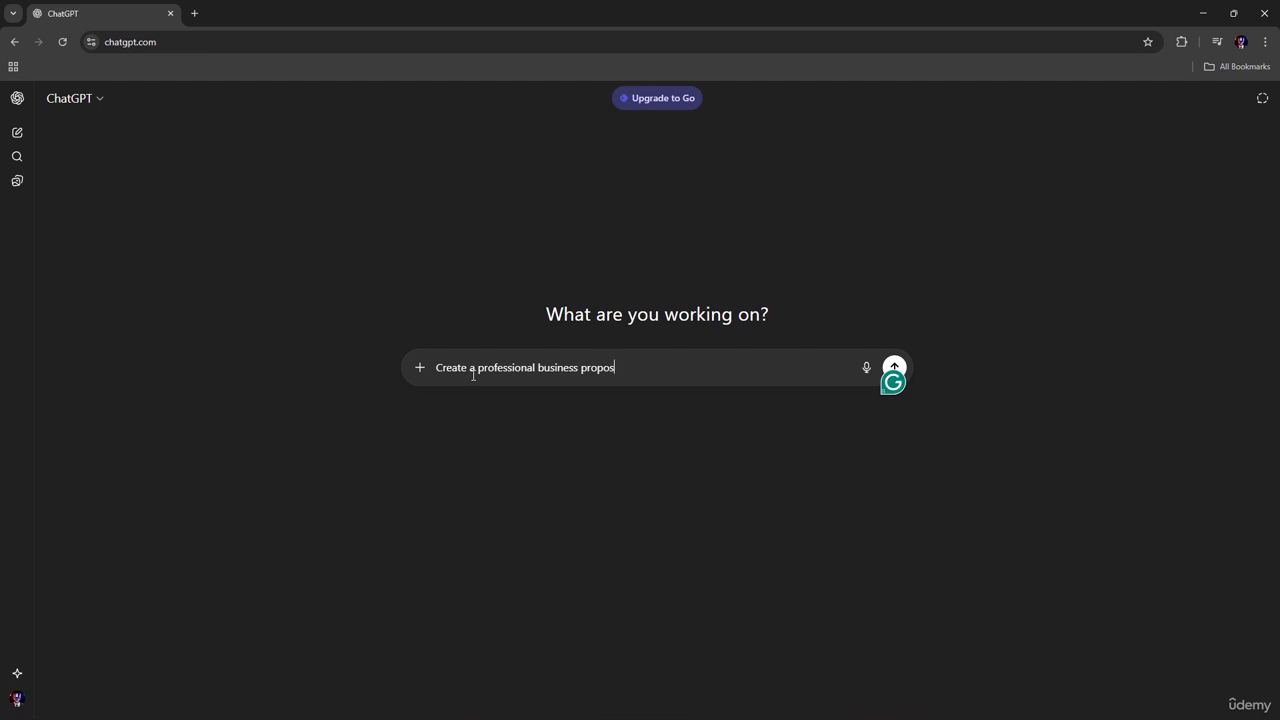
{"action": "type", "text": "al structure for adig"}
{"action": "key", "text": "BackSpace"}
{"action": "type", "text": "a digital marketing "}
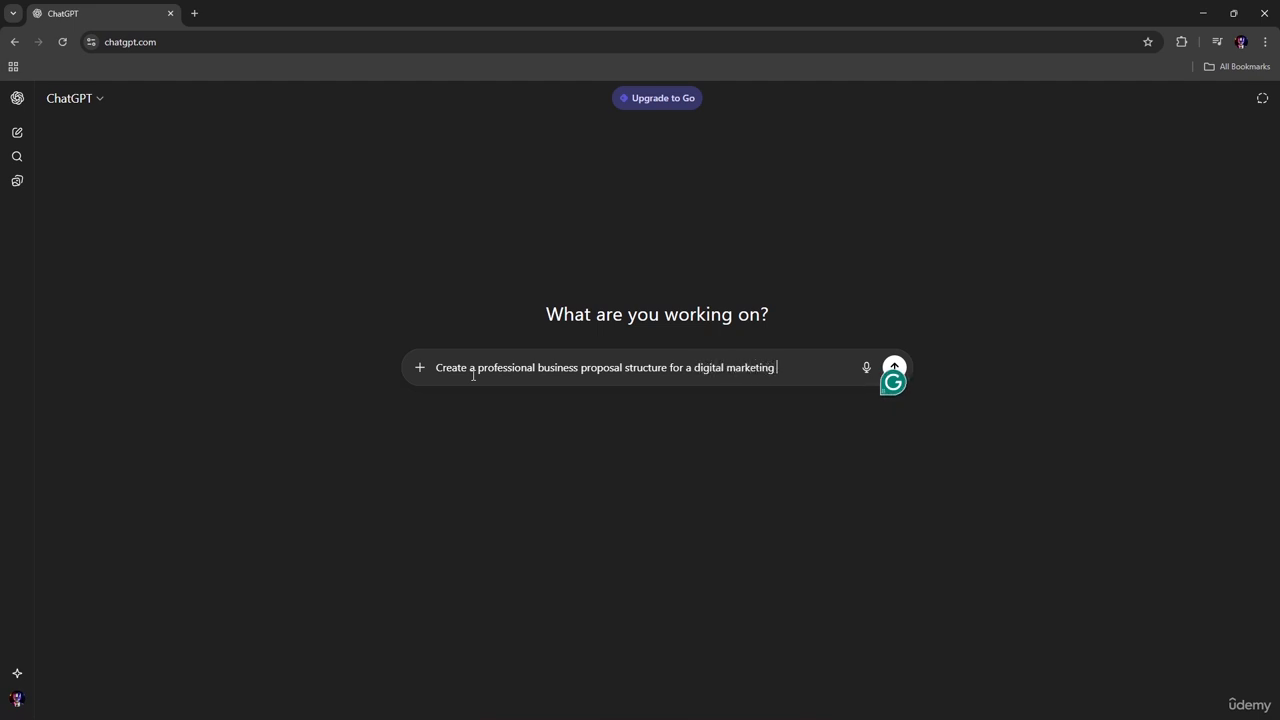
{"action": "type", "text": "agec"}
{"action": "type", "text": "cy"}
{"action": "type", "text": ". Inclue"}
{"action": "type", "text": " ex"}
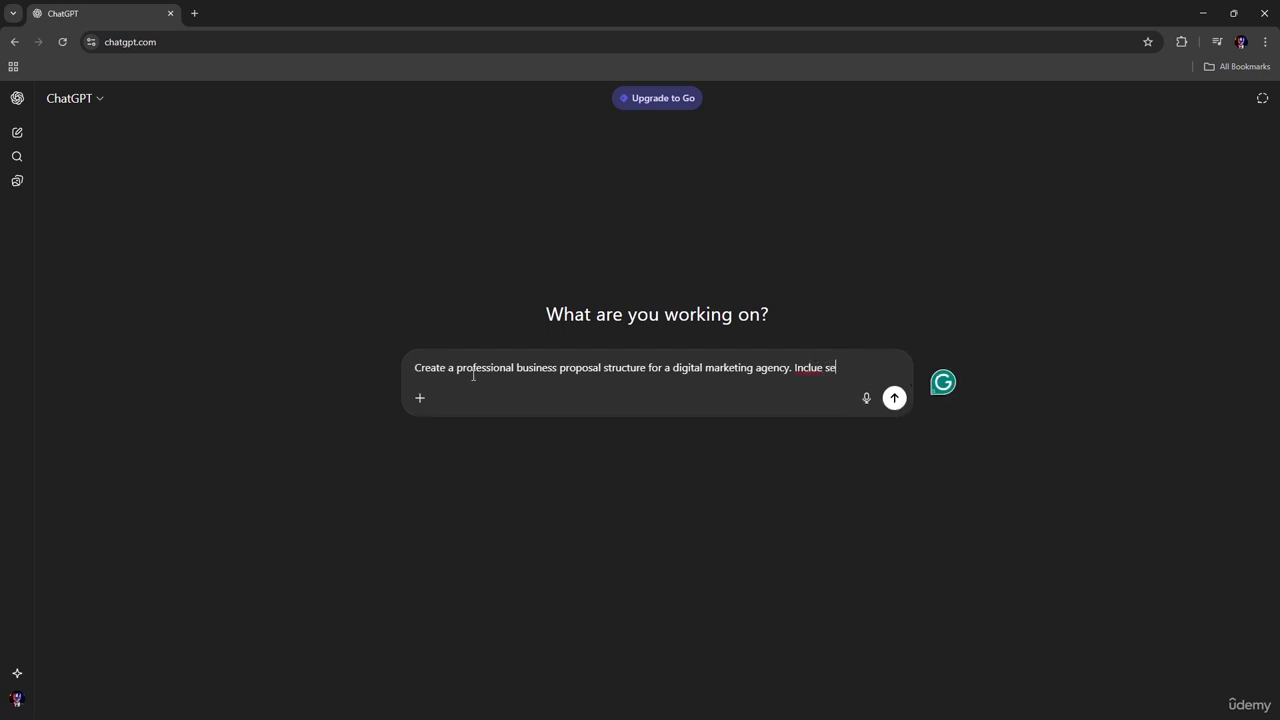
Step: Begin a second sentence in the prompt with "Include section names," after the words "digital marketing agency"
{"action": "key", "text": "BackSpace"}
{"action": "key", "text": "BackSpace"}
{"action": "key", "text": "BackSpace"}
{"action": "key", "text": "BackSpace"}
{"action": "type", "text": "de "}
{"action": "type", "text": "section"}
{"action": "type", "text": " anm"}
{"action": "key", "text": "BackSpace"}
{"action": "key", "text": "BackSpace"}
{"action": "key", "text": "BackSpace"}
{"action": "type", "text": "names,"}
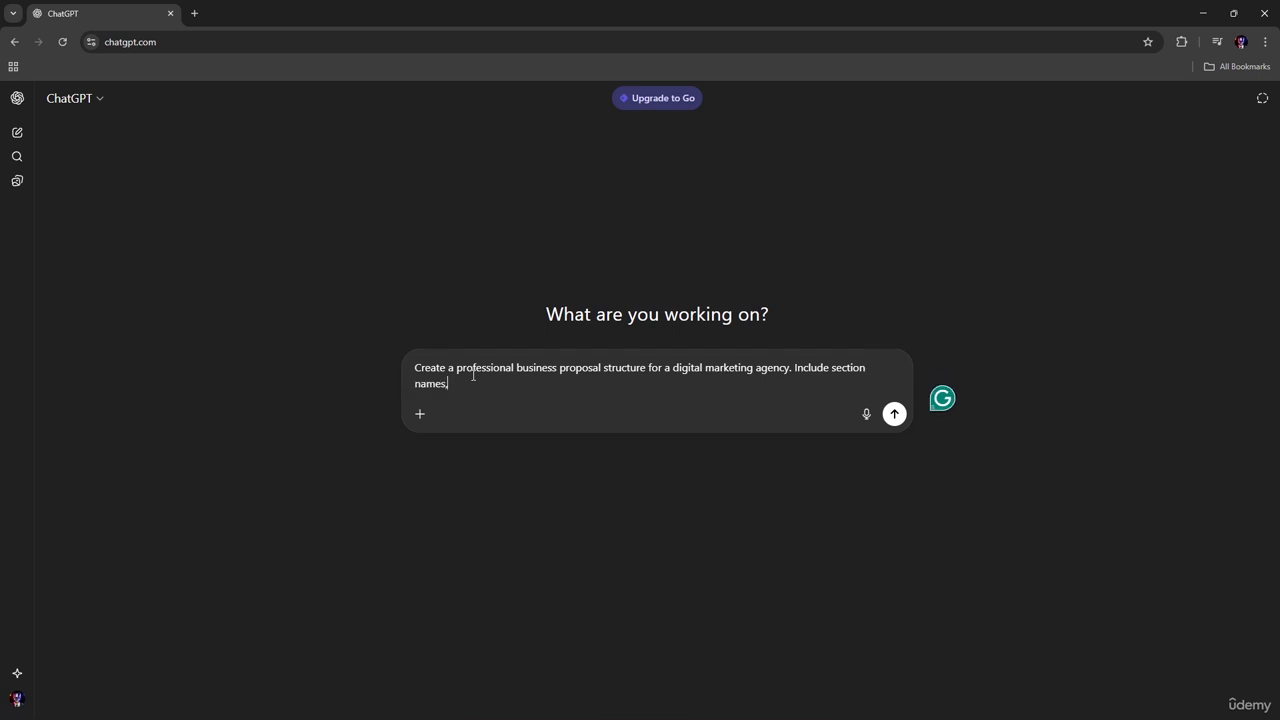
{"action": "type", "text": " key points, and short descriptions"}
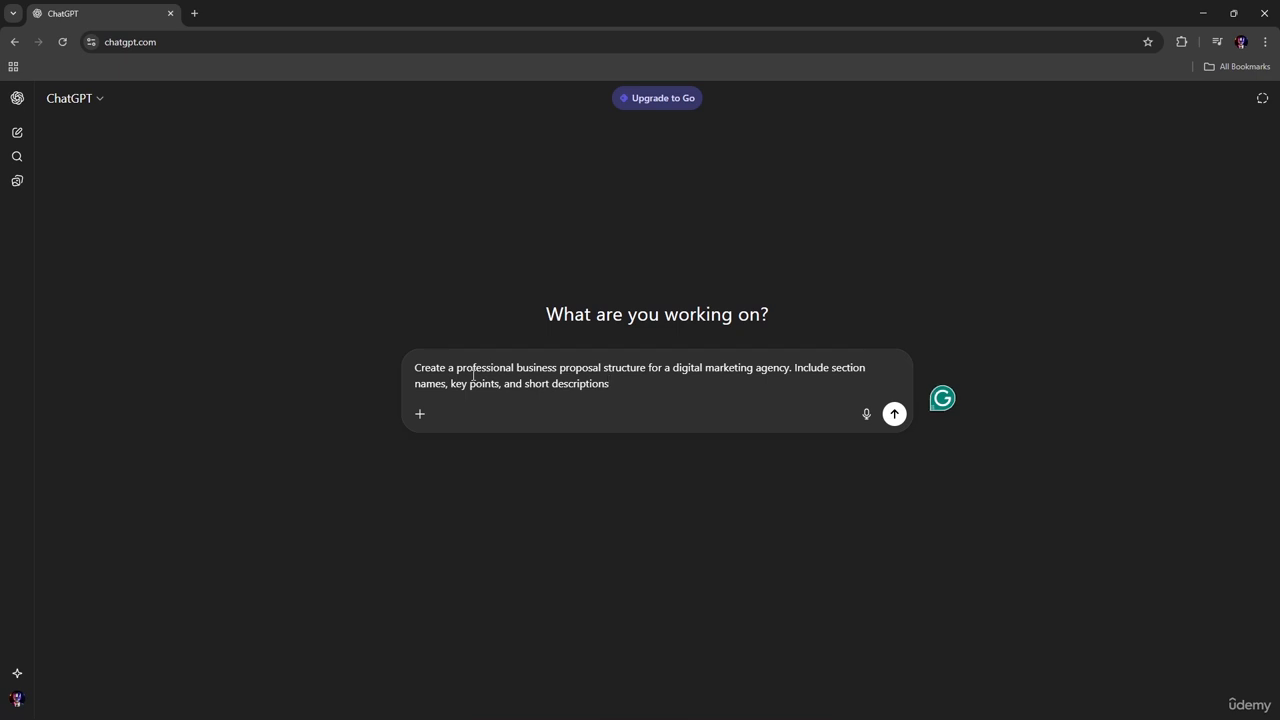
Step: Finish the prompt with "key points, and short descriptions" and submit it
{"action": "key", "text": "Return"}
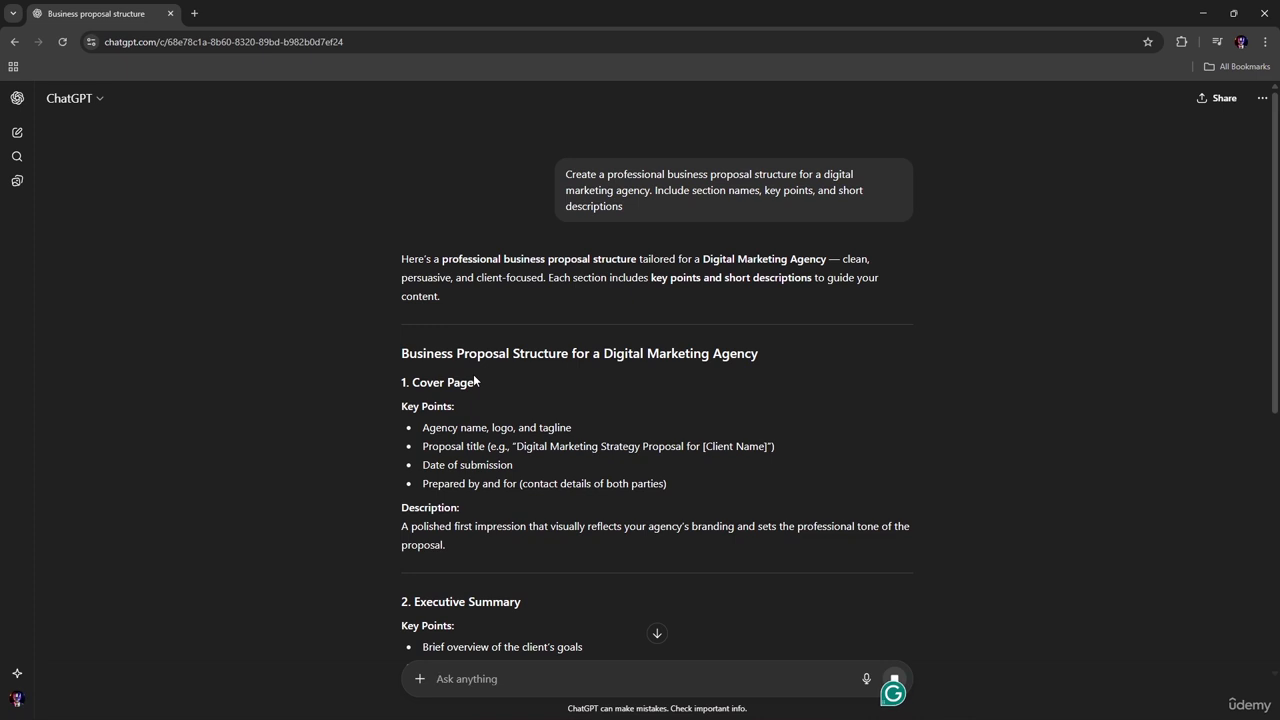
Step: Review the generated proposal structure from Cover Page to Call to Action, checking each section's title, key points and description
{"action": "scroll", "coordinate": [526, 377], "scroll_direction": "down", "scroll_amount": 2}
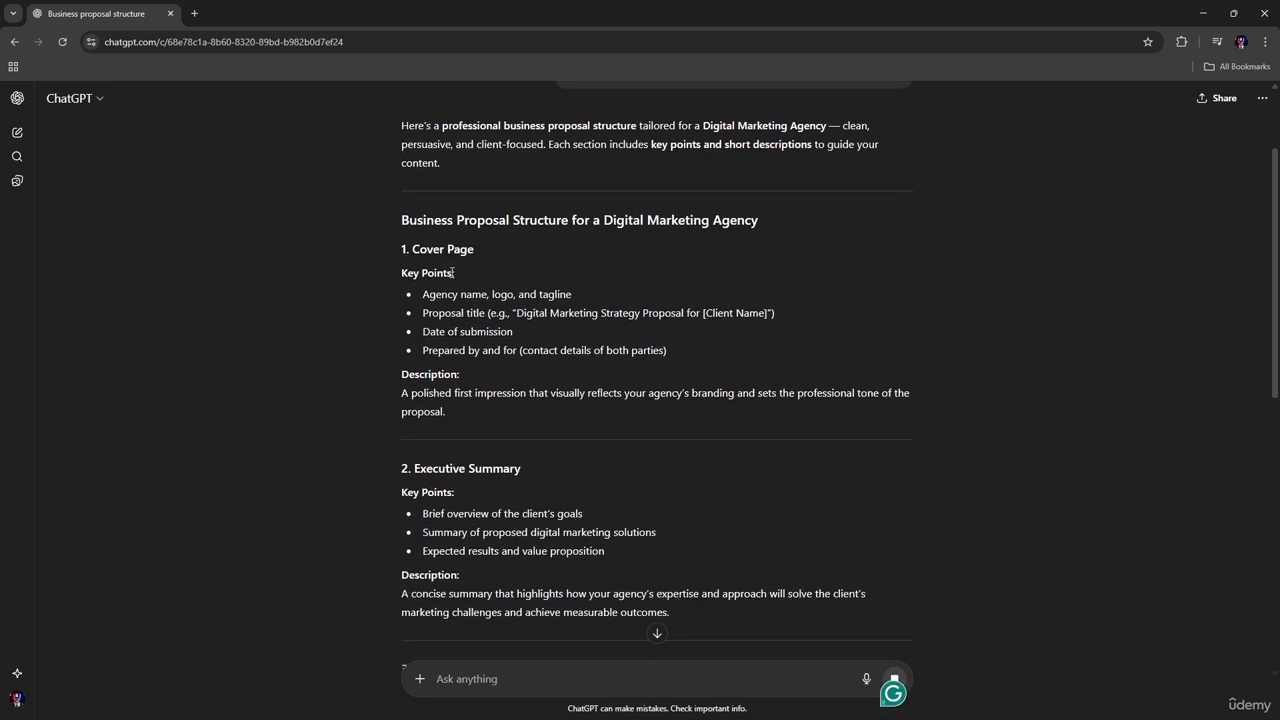
{"action": "left_click_drag", "start_coordinate": [453, 273], "coordinate": [386, 279]}
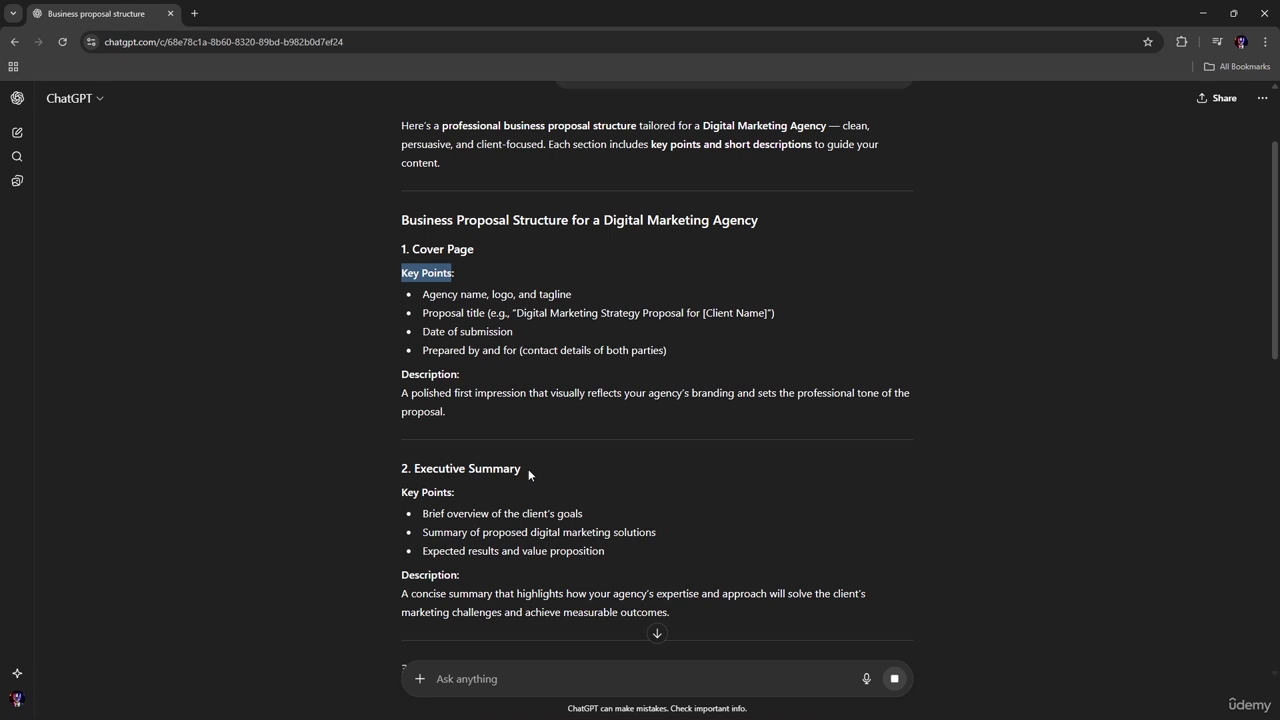
{"action": "left_click_drag", "start_coordinate": [521, 467], "coordinate": [391, 465]}
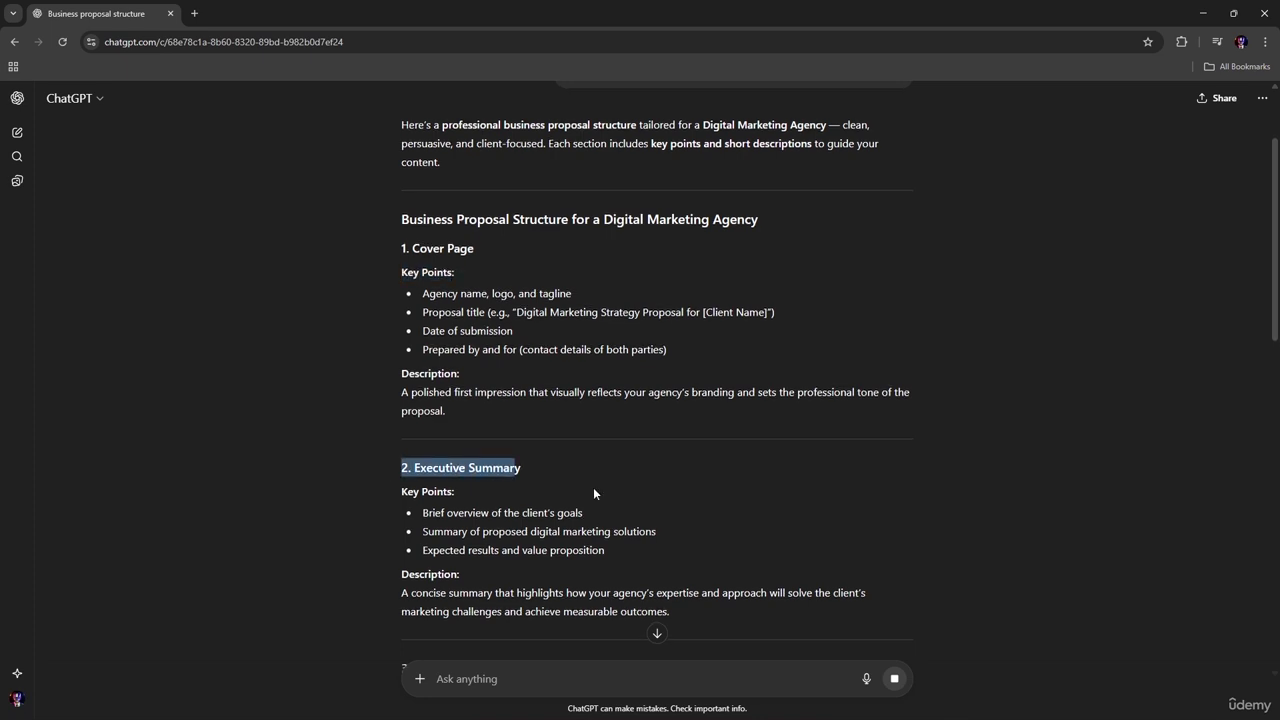
{"action": "scroll", "coordinate": [594, 491], "scroll_direction": "down", "scroll_amount": 2}
{"action": "left_click_drag", "start_coordinate": [516, 469], "coordinate": [400, 472]}
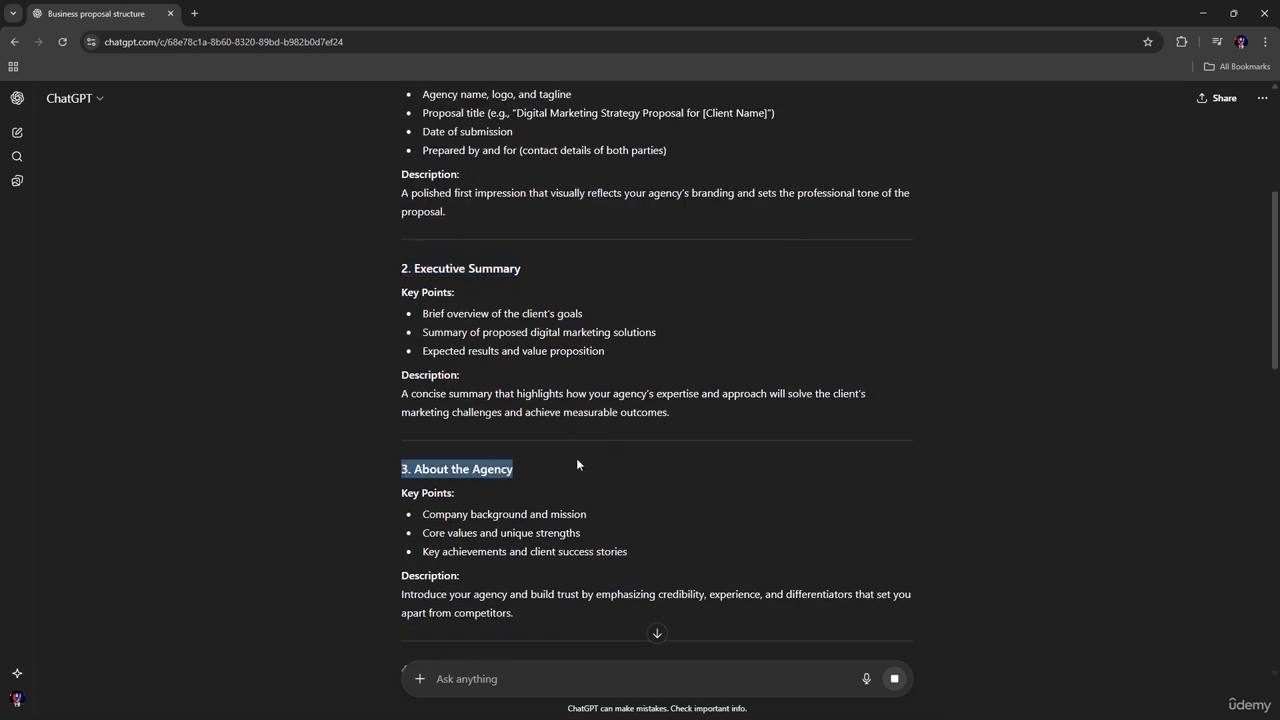
{"action": "scroll", "coordinate": [577, 463], "scroll_direction": "down", "scroll_amount": 2}
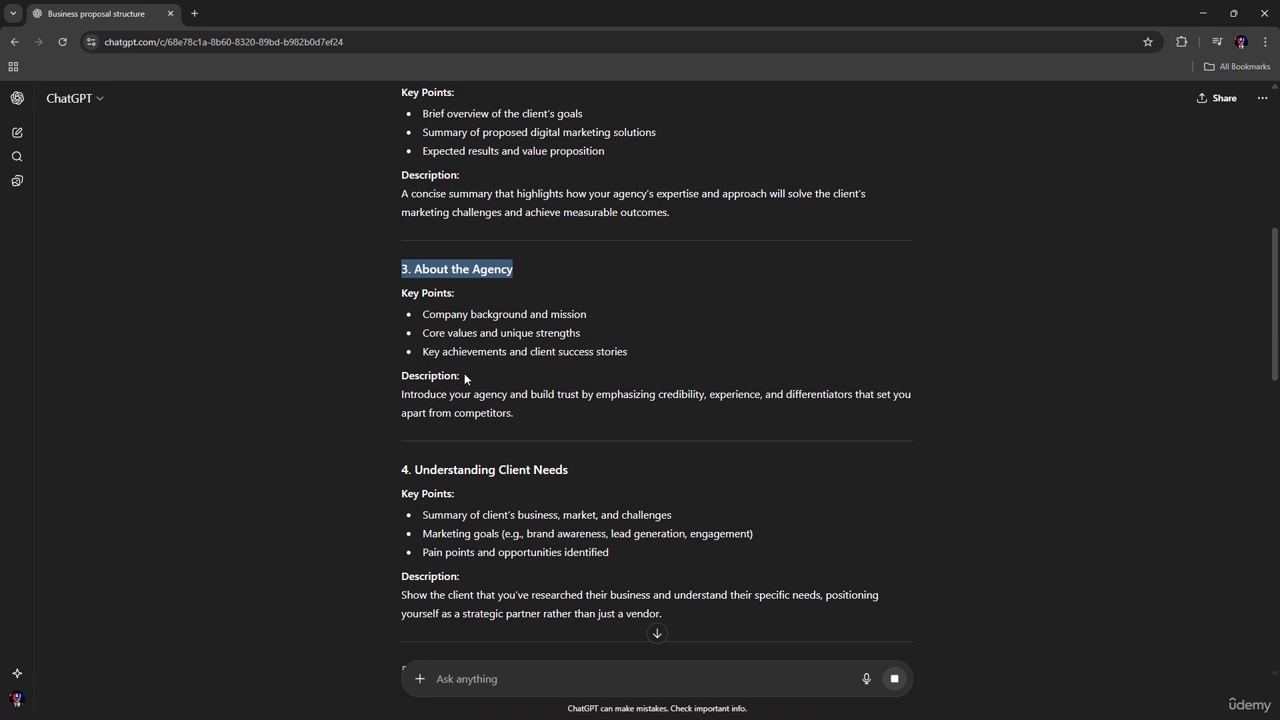
{"action": "left_click_drag", "start_coordinate": [464, 374], "coordinate": [399, 381]}
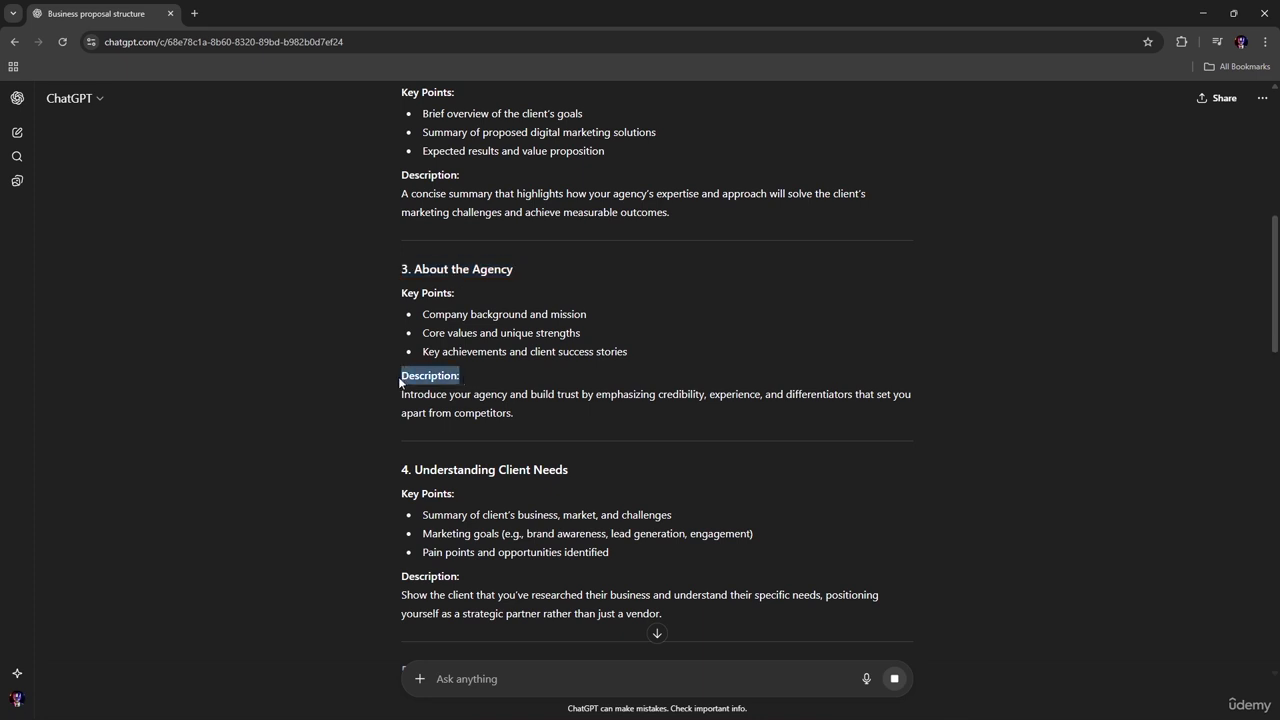
{"action": "scroll", "coordinate": [557, 414], "scroll_direction": "down", "scroll_amount": 2}
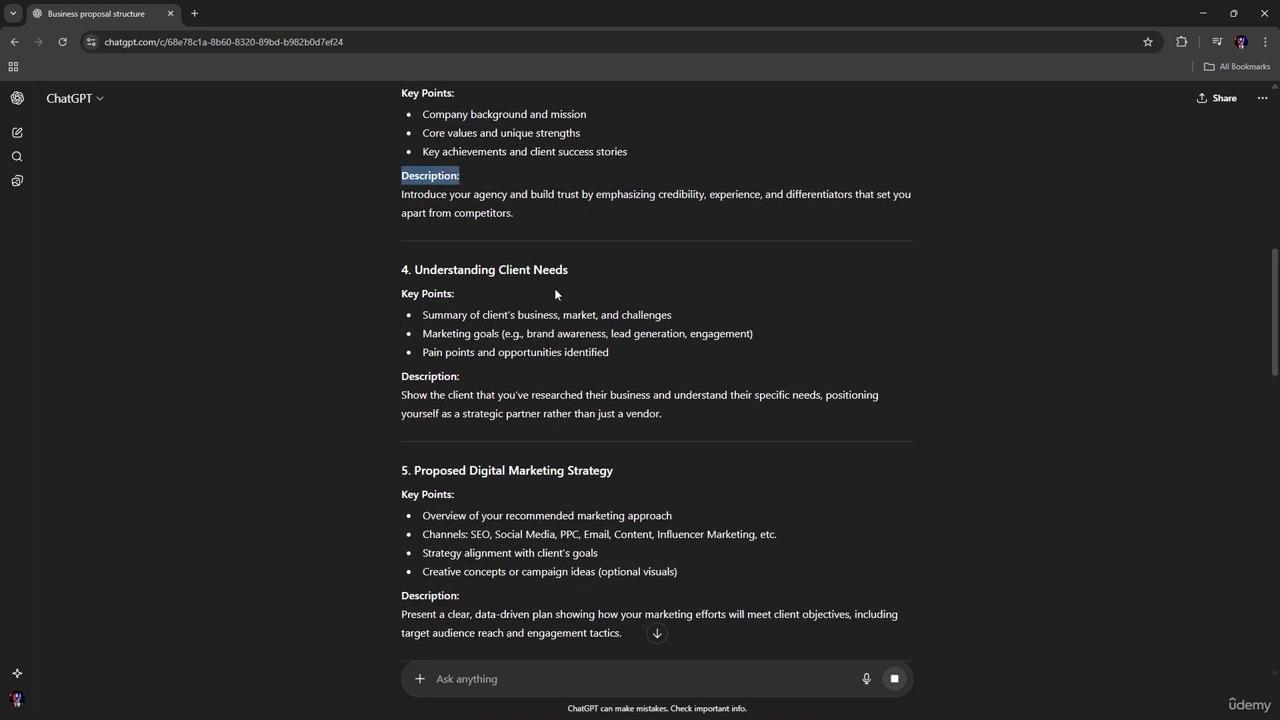
{"action": "left_click_drag", "start_coordinate": [578, 264], "coordinate": [423, 270]}
{"action": "scroll", "coordinate": [559, 482], "scroll_direction": "down", "scroll_amount": 1}
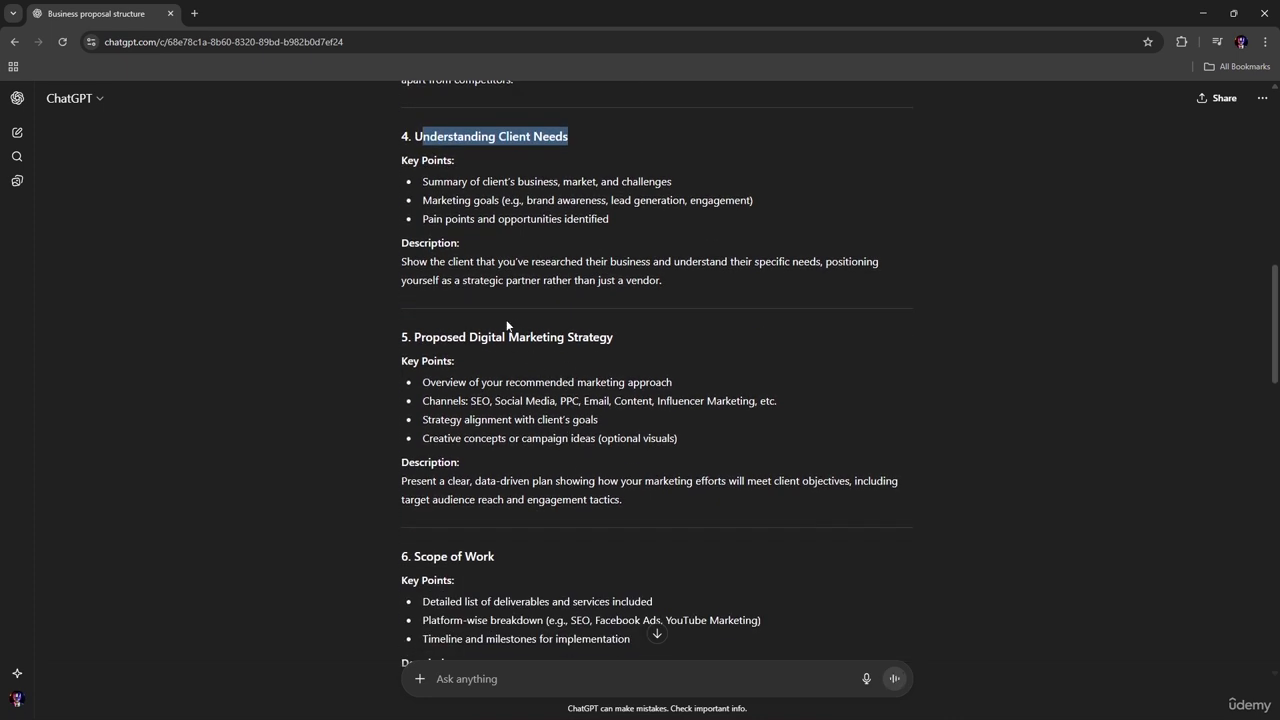
{"action": "scroll", "coordinate": [560, 378], "scroll_direction": "down", "scroll_amount": 2}
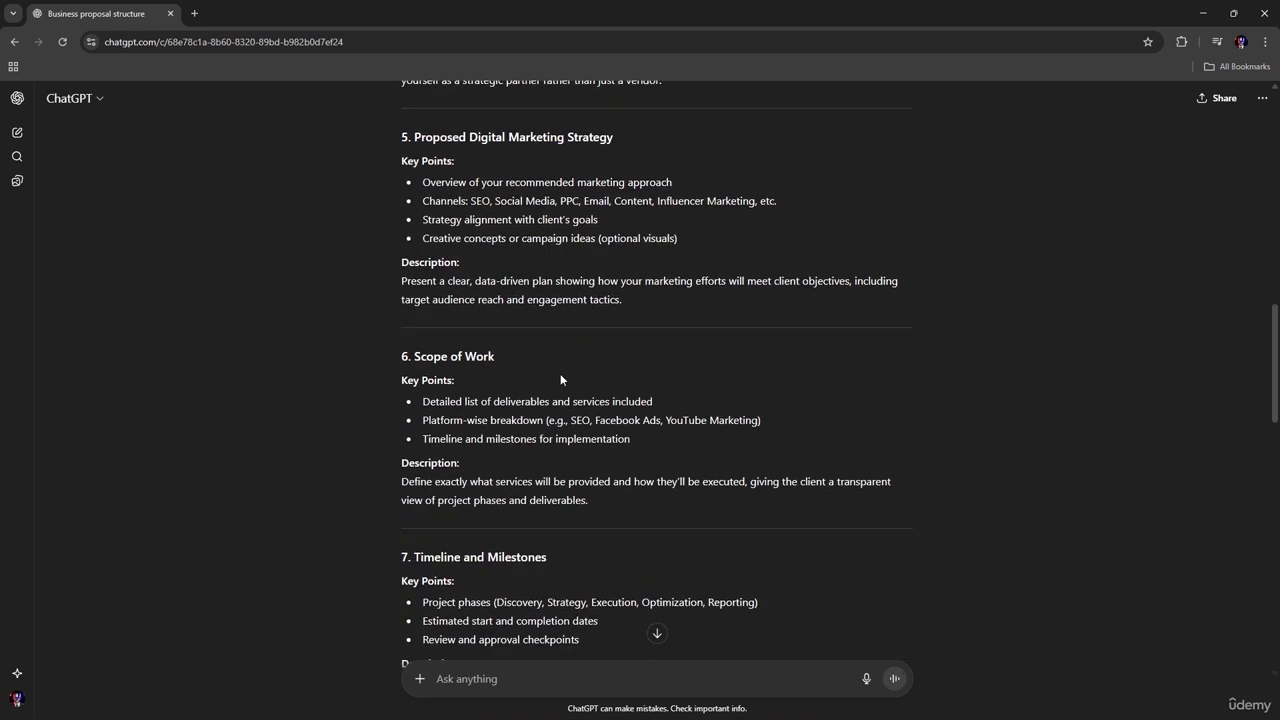
{"action": "scroll", "coordinate": [503, 379], "scroll_direction": "down", "scroll_amount": 1}
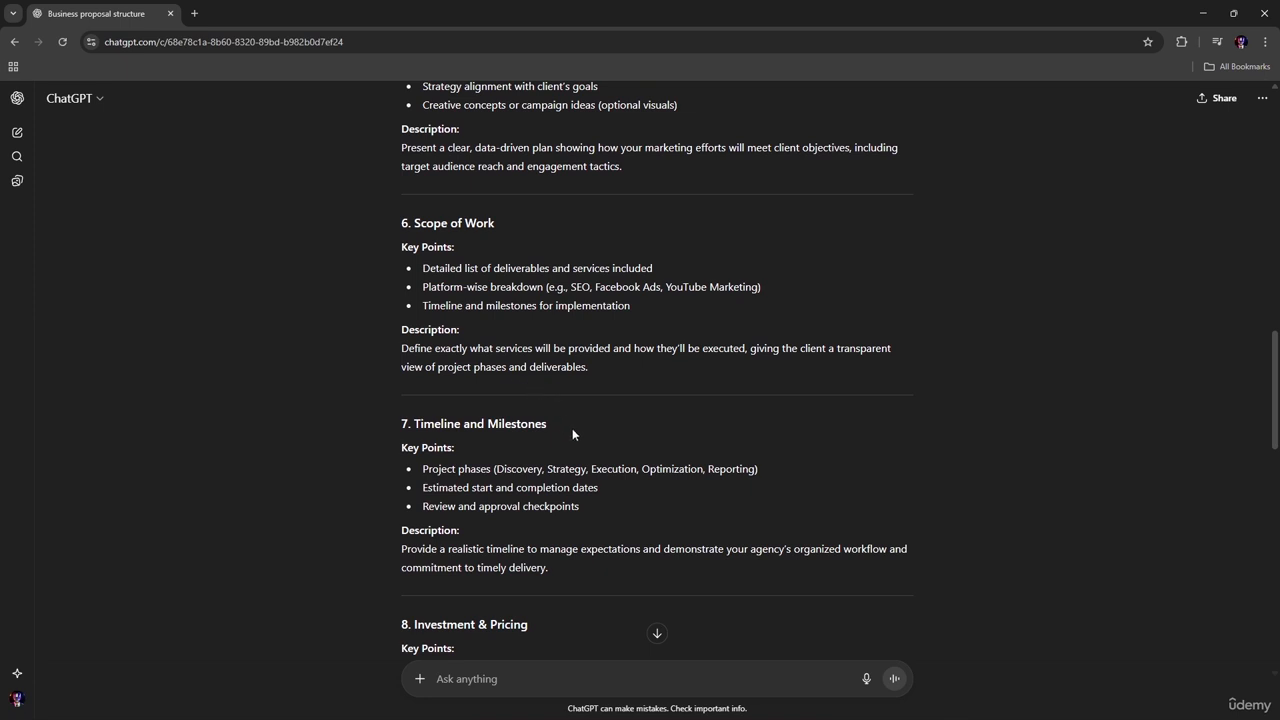
{"action": "scroll", "coordinate": [573, 431], "scroll_direction": "down", "scroll_amount": 4}
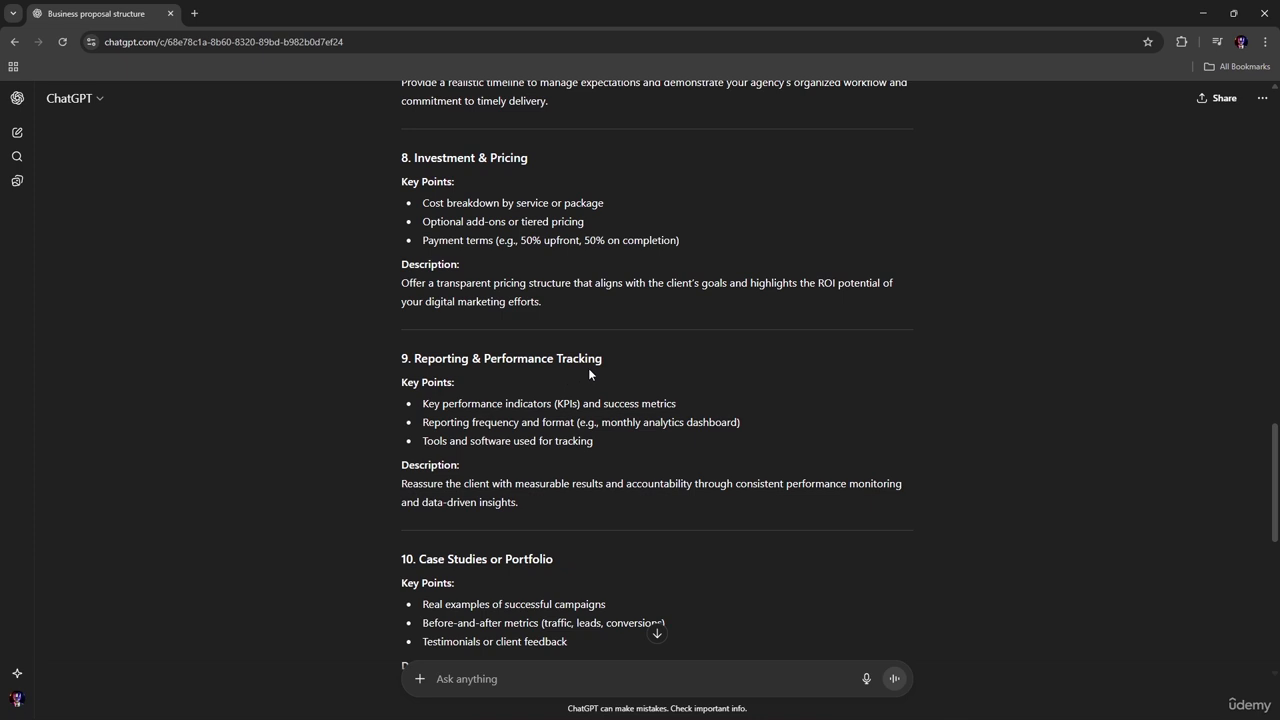
{"action": "scroll", "coordinate": [595, 373], "scroll_direction": "down", "scroll_amount": 2}
{"action": "scroll", "coordinate": [606, 376], "scroll_direction": "down", "scroll_amount": 1}
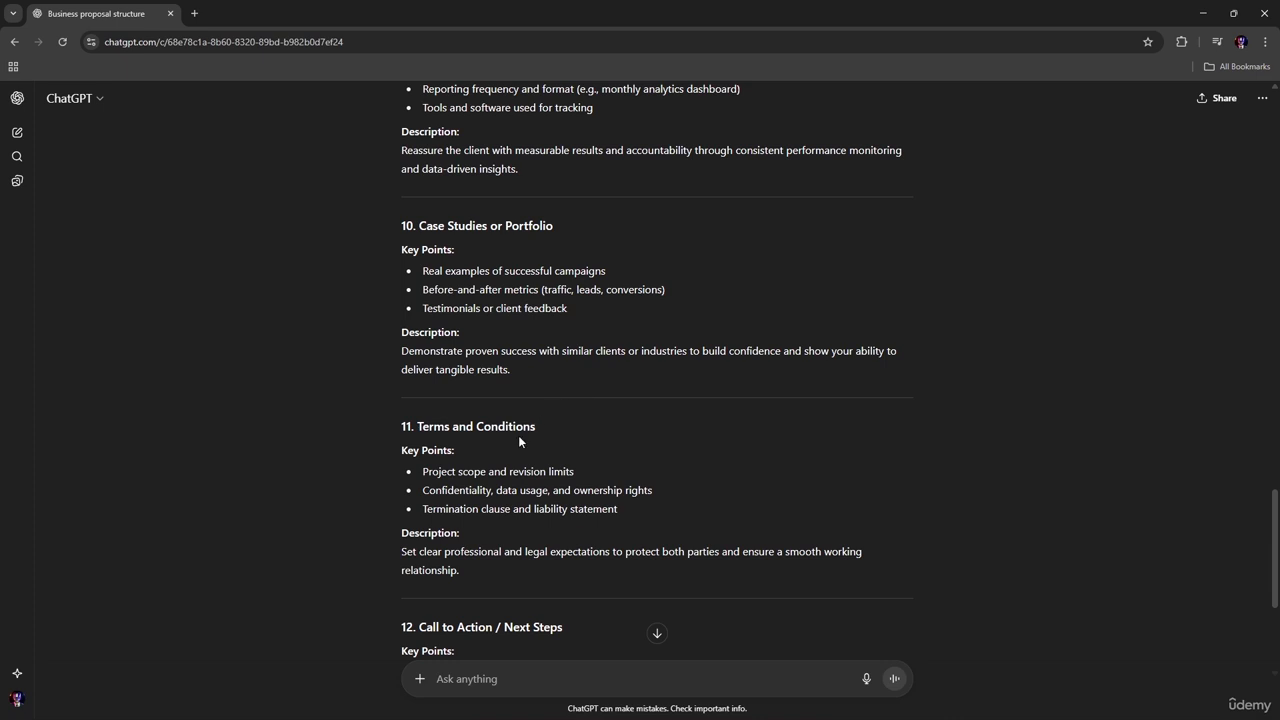
{"action": "scroll", "coordinate": [518, 438], "scroll_direction": "down", "scroll_amount": 2}
{"action": "scroll", "coordinate": [530, 434], "scroll_direction": "down", "scroll_amount": 1}
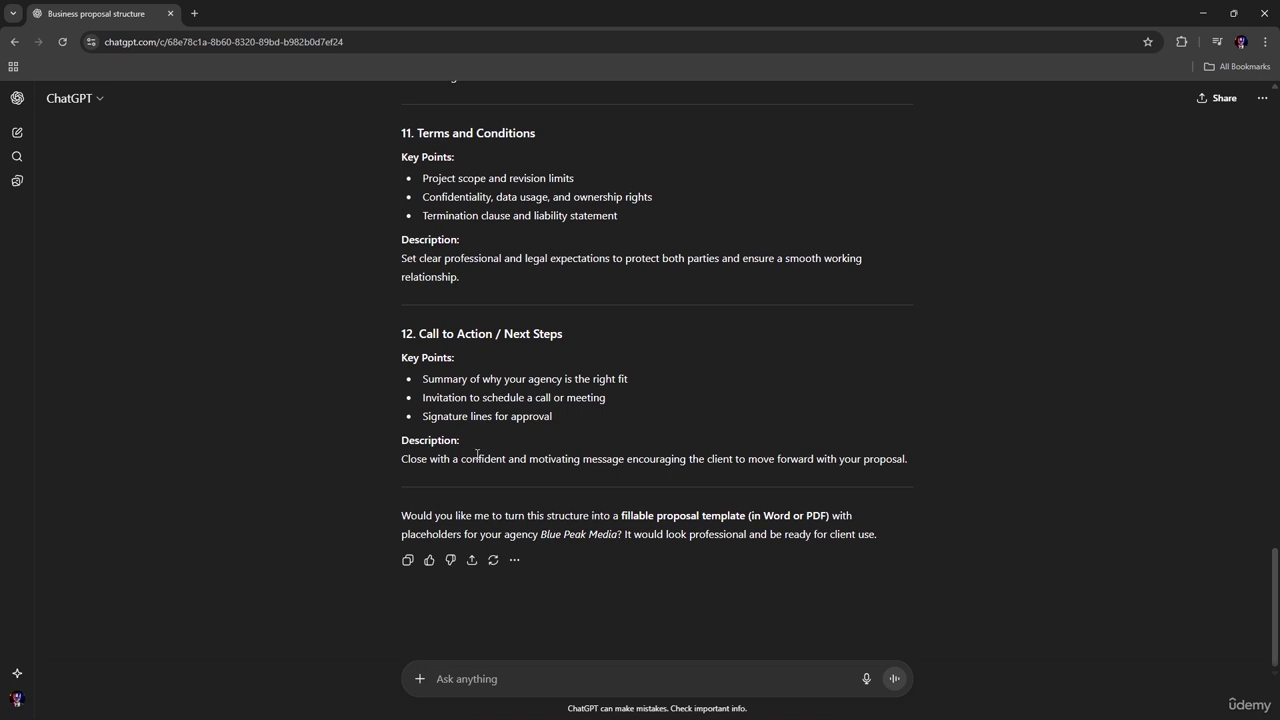
Step: Copy the full ChatGPT response and paste it into the blank Word document
{"action": "left_click", "coordinate": [409, 561]}
{"action": "key", "text": "alt+Tab"}
{"action": "key", "text": "alt+Tab"}
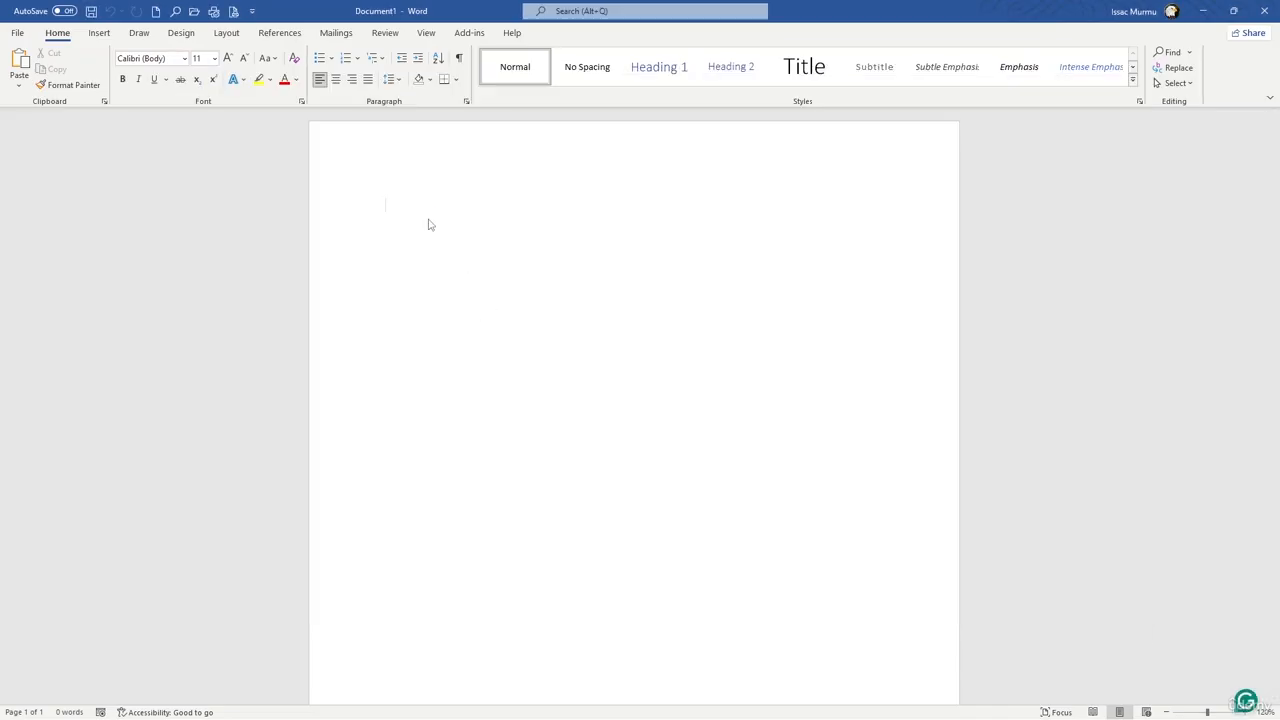
{"action": "key", "text": "ctrl+v"}
Step: Delete the introductory paragraph and the horizontal line above the "Business Proposal Structure for a Digital Marketing Agency" title
{"action": "scroll", "coordinate": [469, 240], "scroll_direction": "up", "scroll_amount": 10}
{"action": "scroll", "coordinate": [469, 240], "scroll_direction": "up", "scroll_amount": 20}
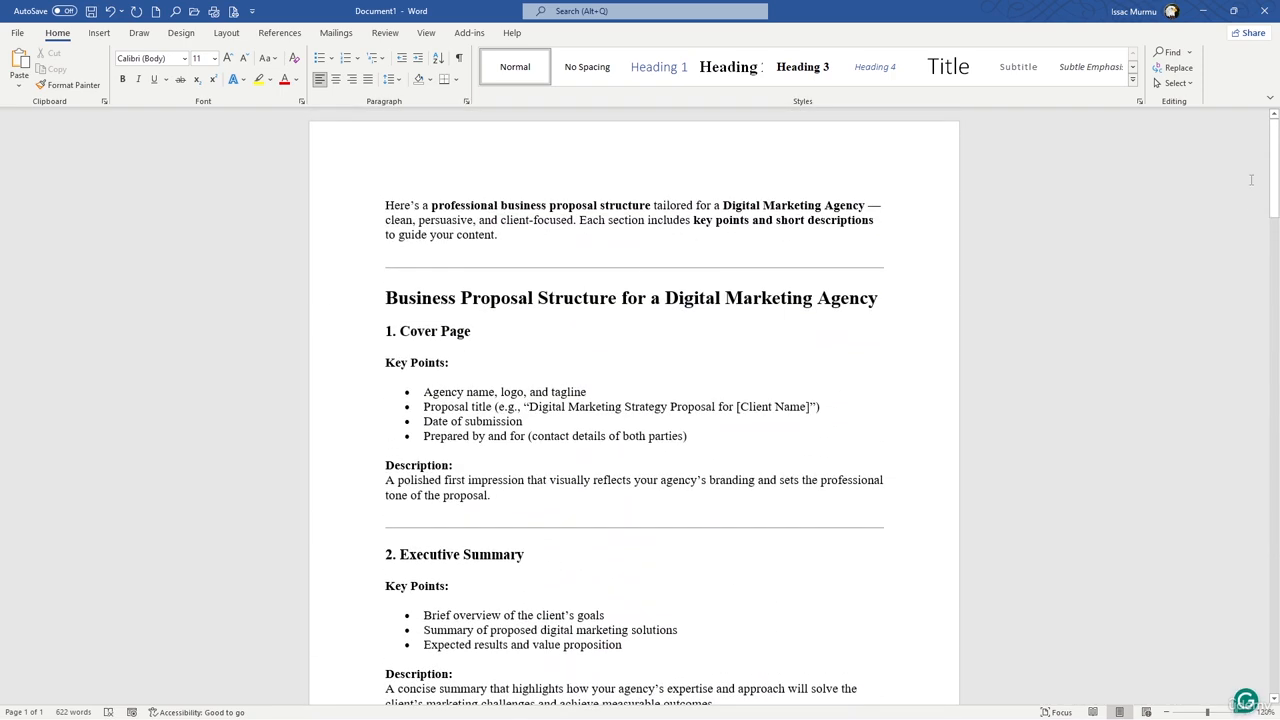
{"action": "left_click_drag", "start_coordinate": [515, 251], "coordinate": [352, 191]}
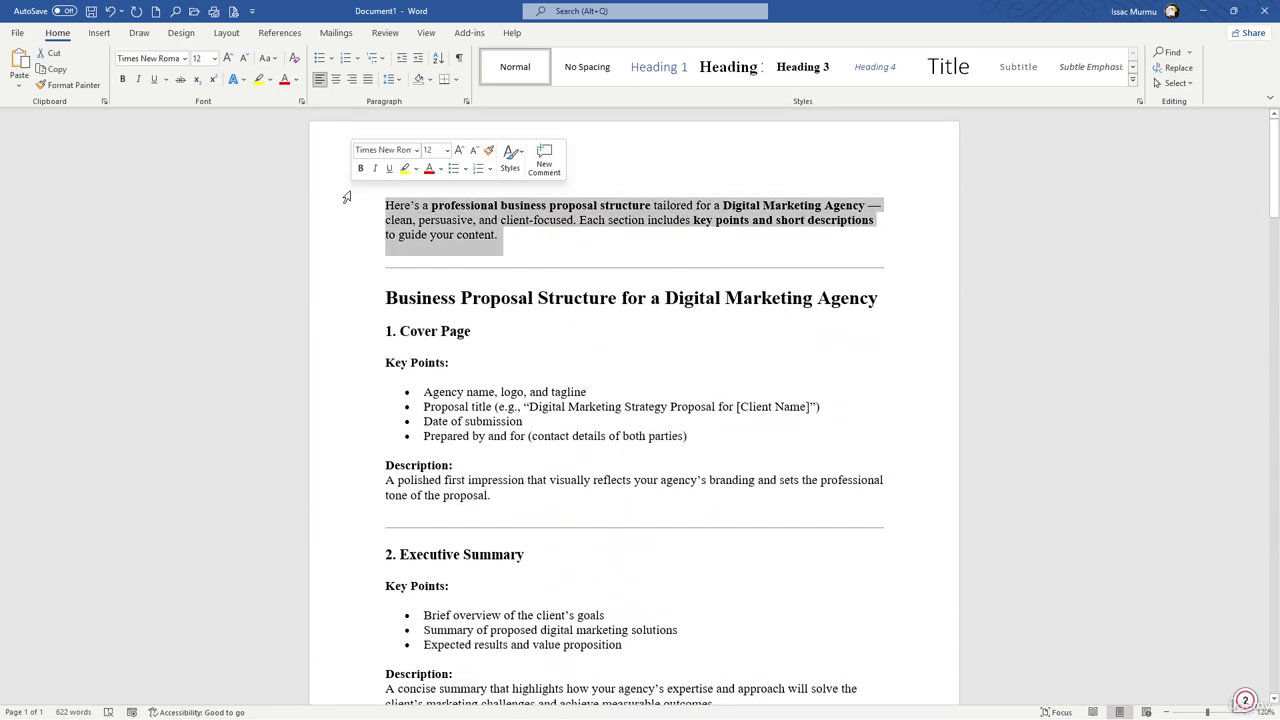
{"action": "key", "text": "Delete"}
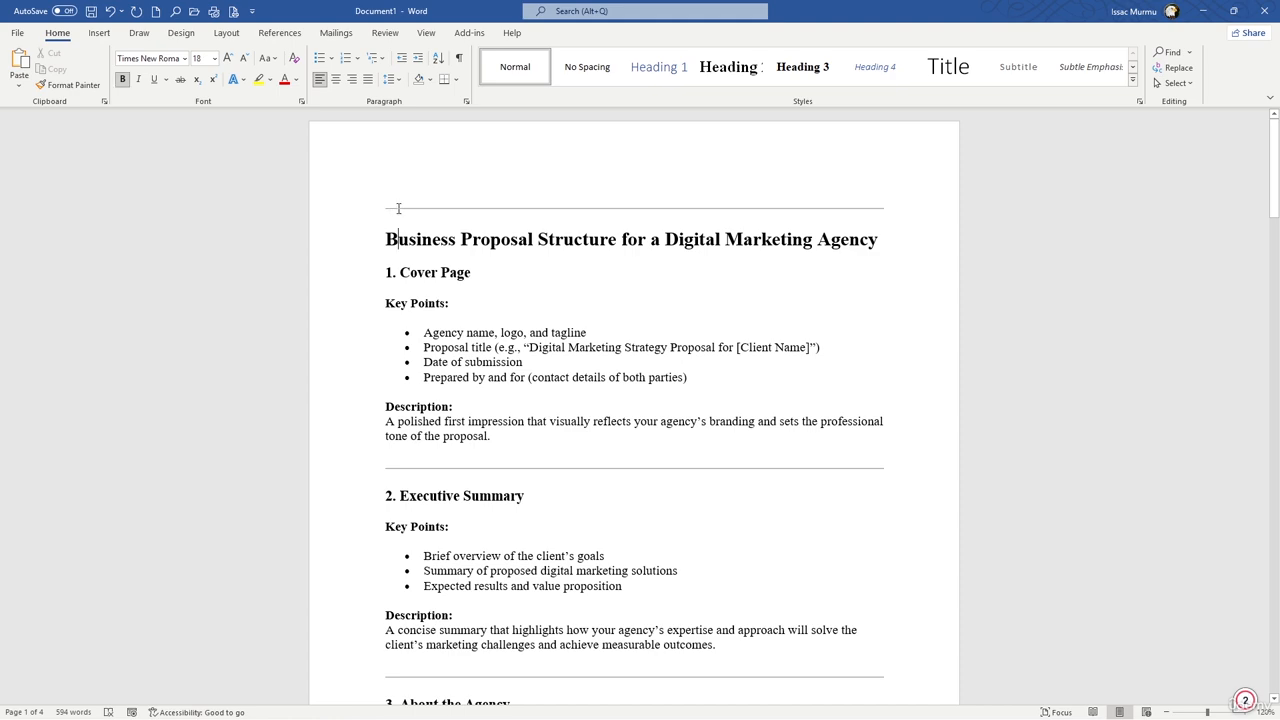
{"action": "left_click", "coordinate": [394, 209]}
{"action": "key", "text": "Delete"}
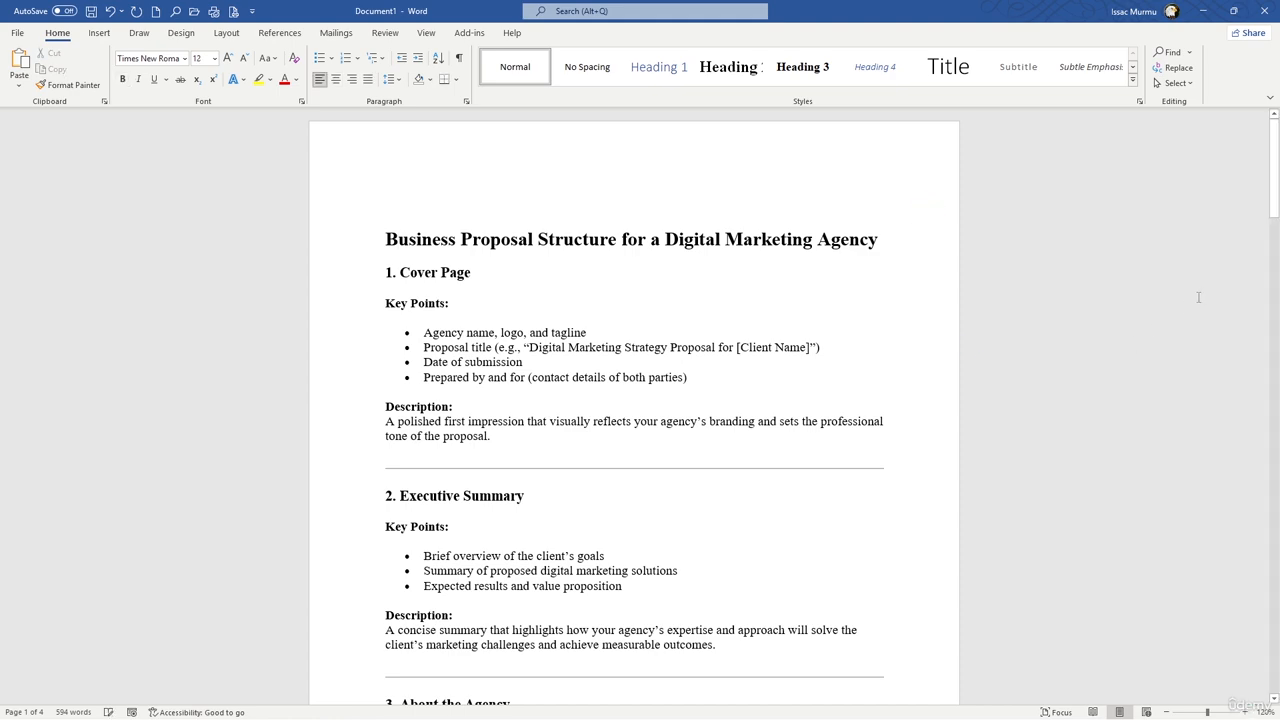
Step: Delete the closing horizontal line and the fillable template question after section 12 at the end of the document
{"action": "scroll", "coordinate": [640, 400], "scroll_direction": "down", "scroll_amount": 3}
{"action": "left_click_drag", "start_coordinate": [1274, 218], "coordinate": [1274, 662]}
{"action": "left_click", "coordinate": [396, 482]}
{"action": "left_click_drag", "start_coordinate": [386, 436], "coordinate": [451, 536]}
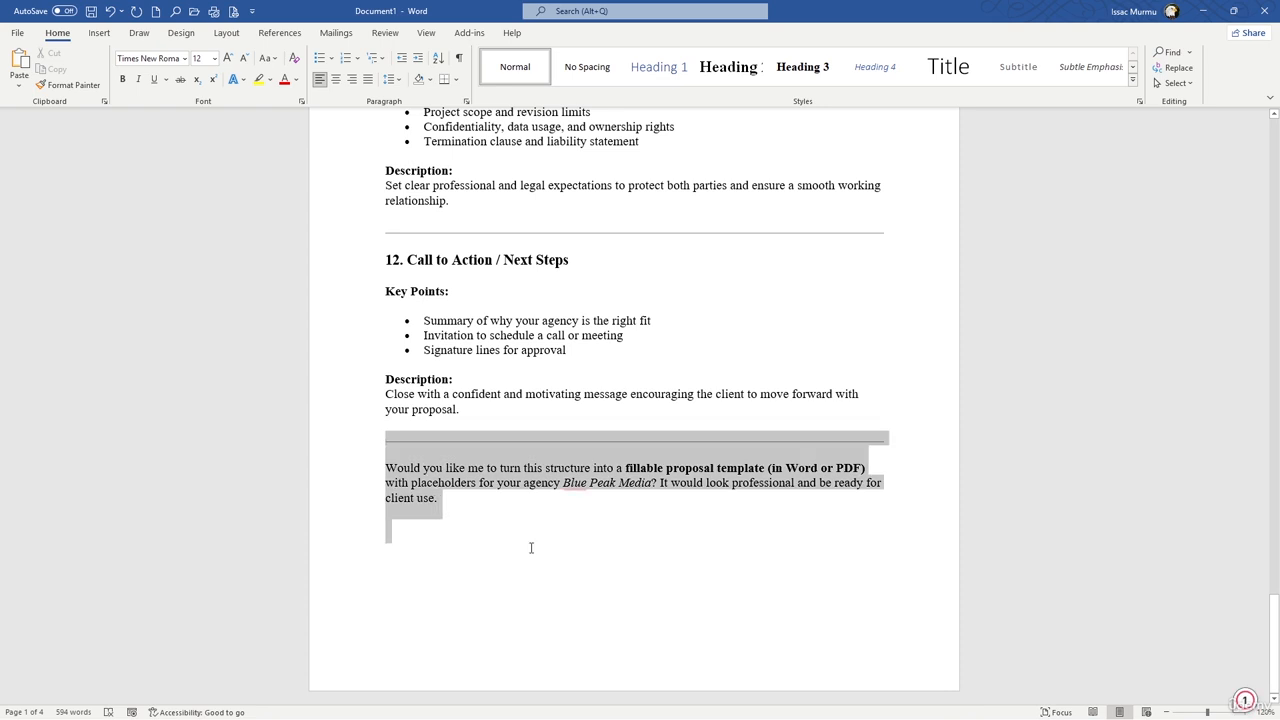
{"action": "key", "text": "Delete"}
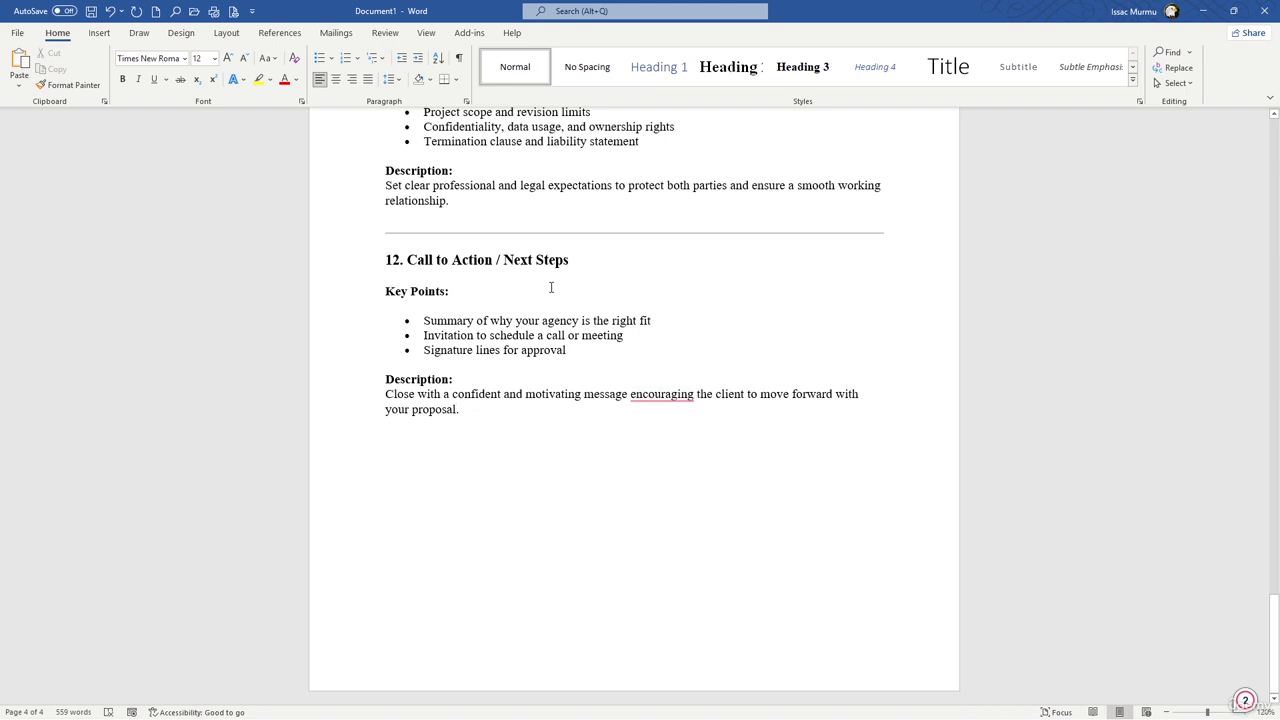
Step: Select the entire proposal text in the document and open Google Gemini in a new Chrome tab
{"action": "key", "text": "ctrl+a"}
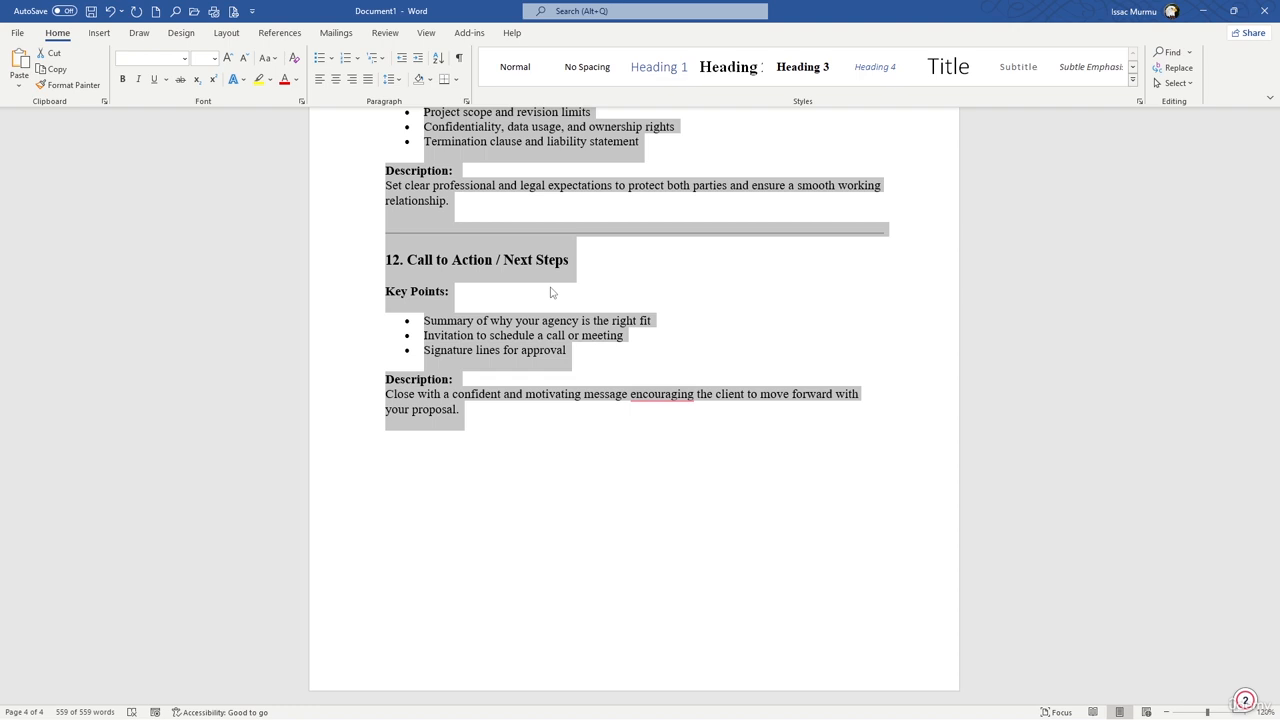
{"action": "left_click", "coordinate": [549, 292]}
{"action": "key", "text": "alt+Tab"}
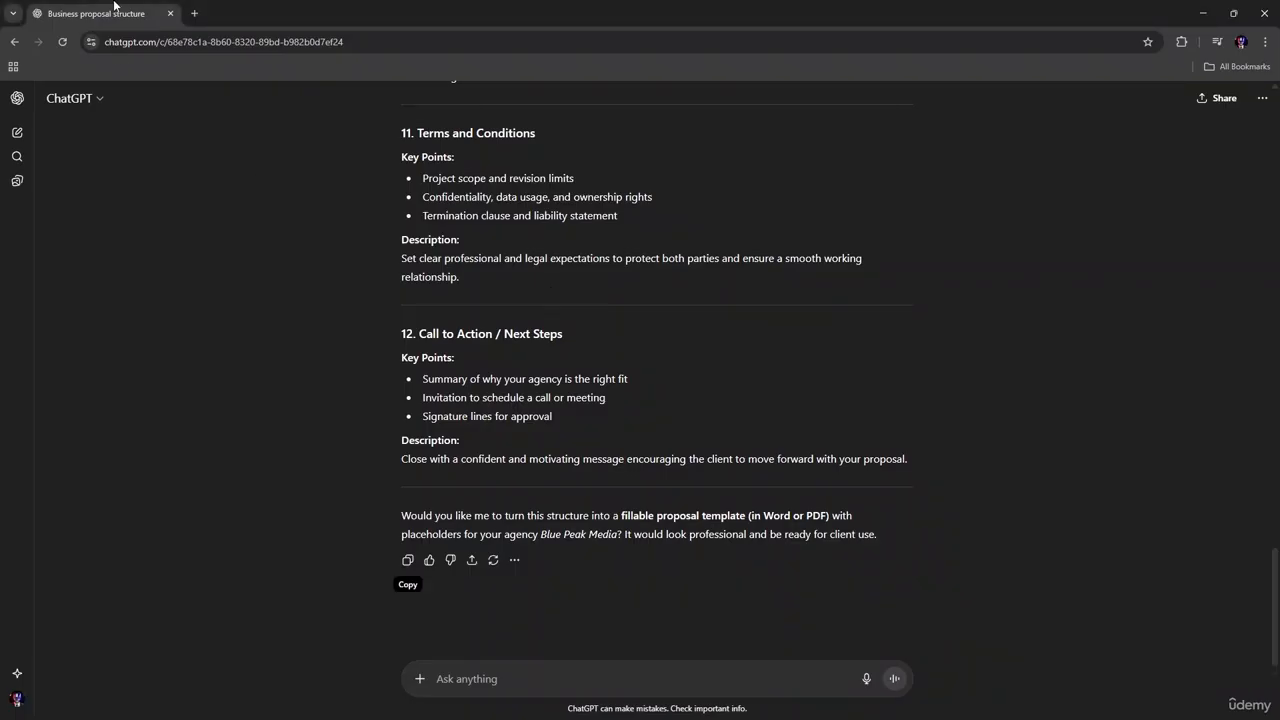
{"action": "left_click", "coordinate": [194, 13]}
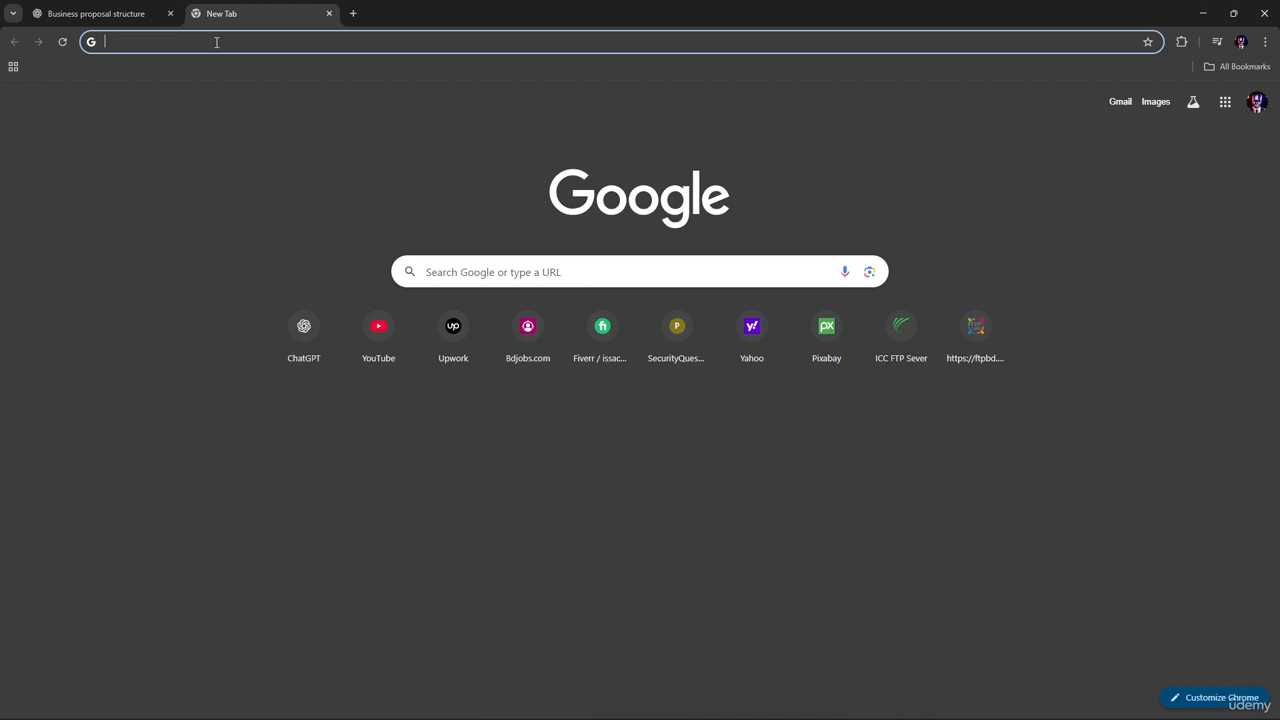
{"action": "type", "text": "g"}
{"action": "key", "text": "Return"}
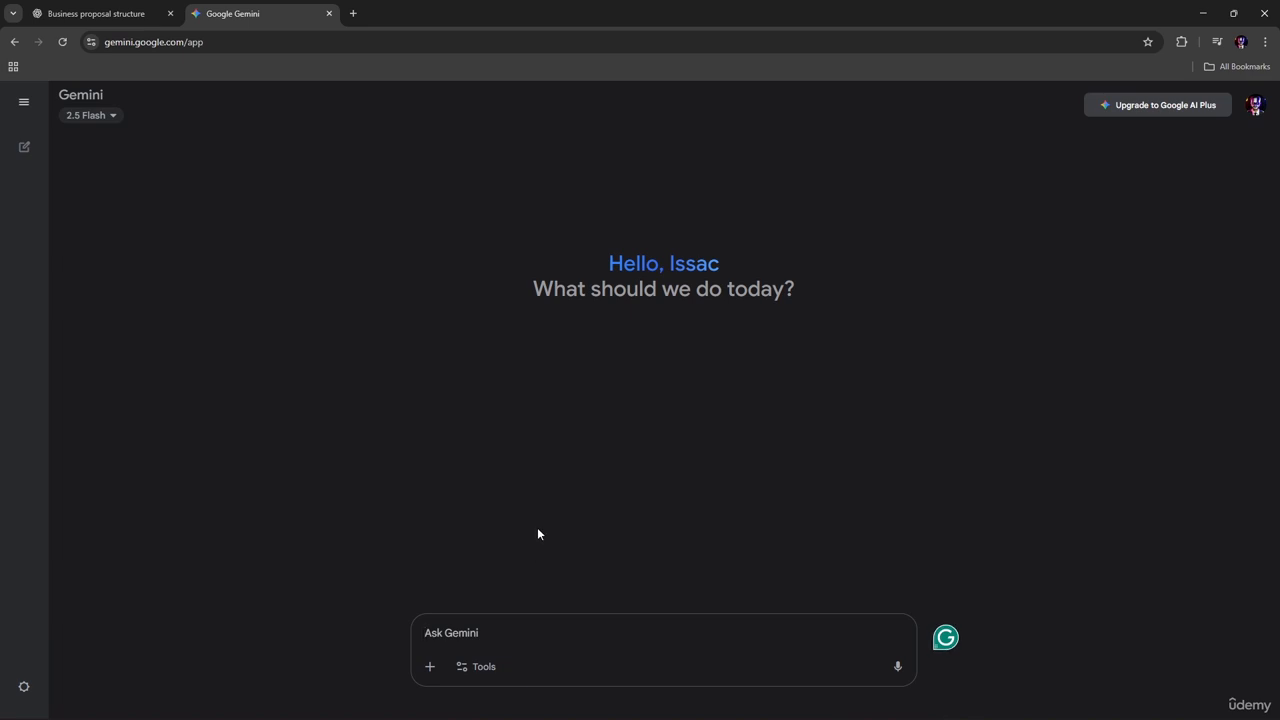
Step: Switch to the Word document, review the selected proposal text back up to its title, and return to Gemini in Chrome
{"action": "key", "text": "alt+Tab"}
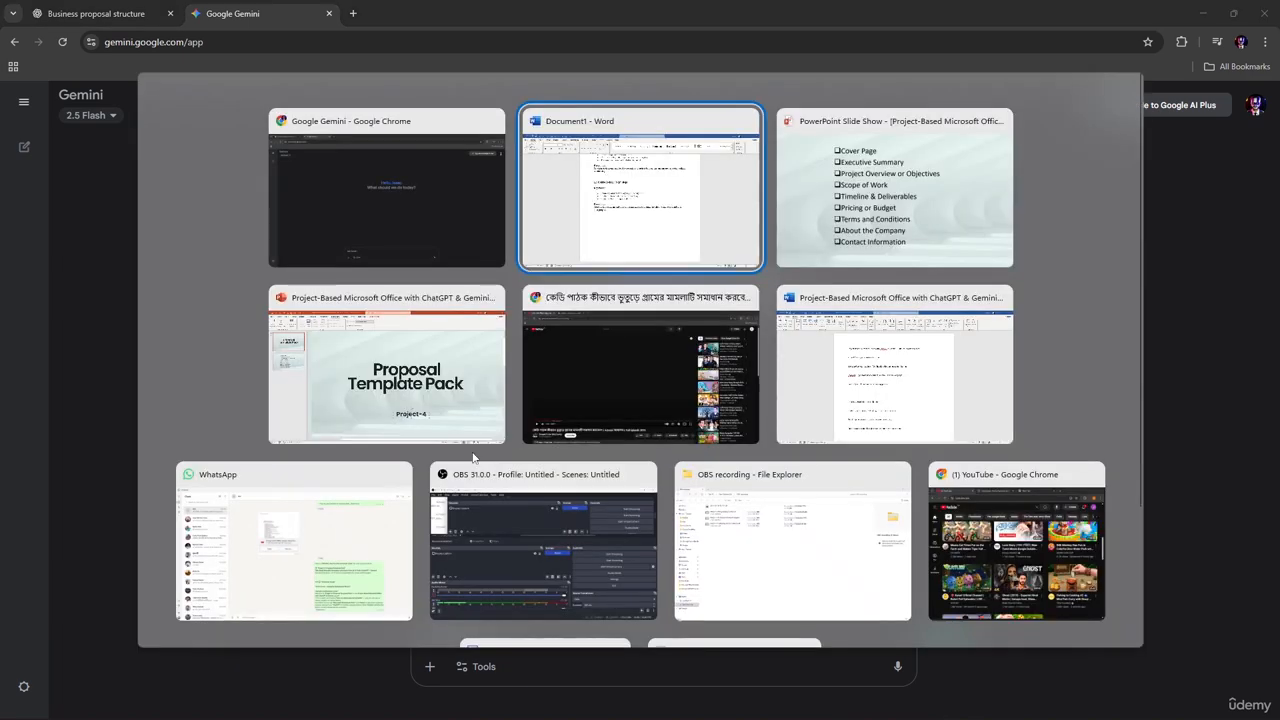
{"action": "scroll", "coordinate": [483, 390], "scroll_direction": "up", "scroll_amount": 20}
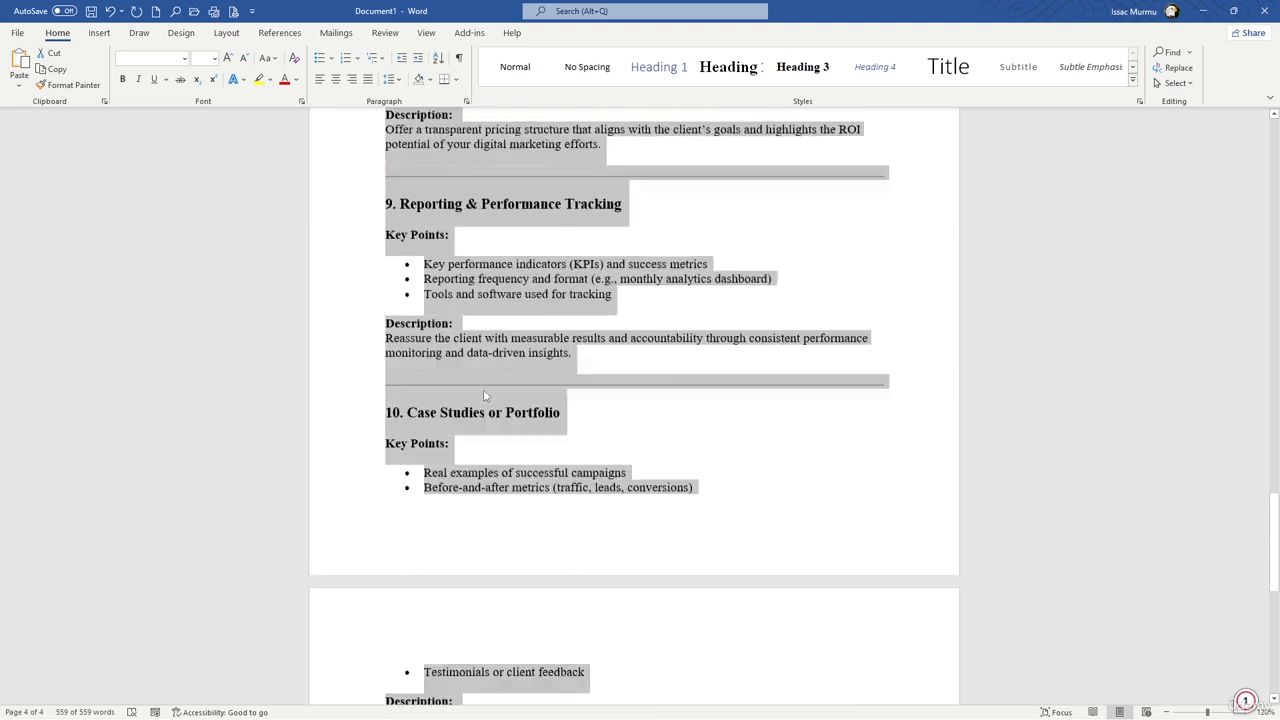
{"action": "scroll", "coordinate": [483, 395], "scroll_direction": "up", "scroll_amount": 15}
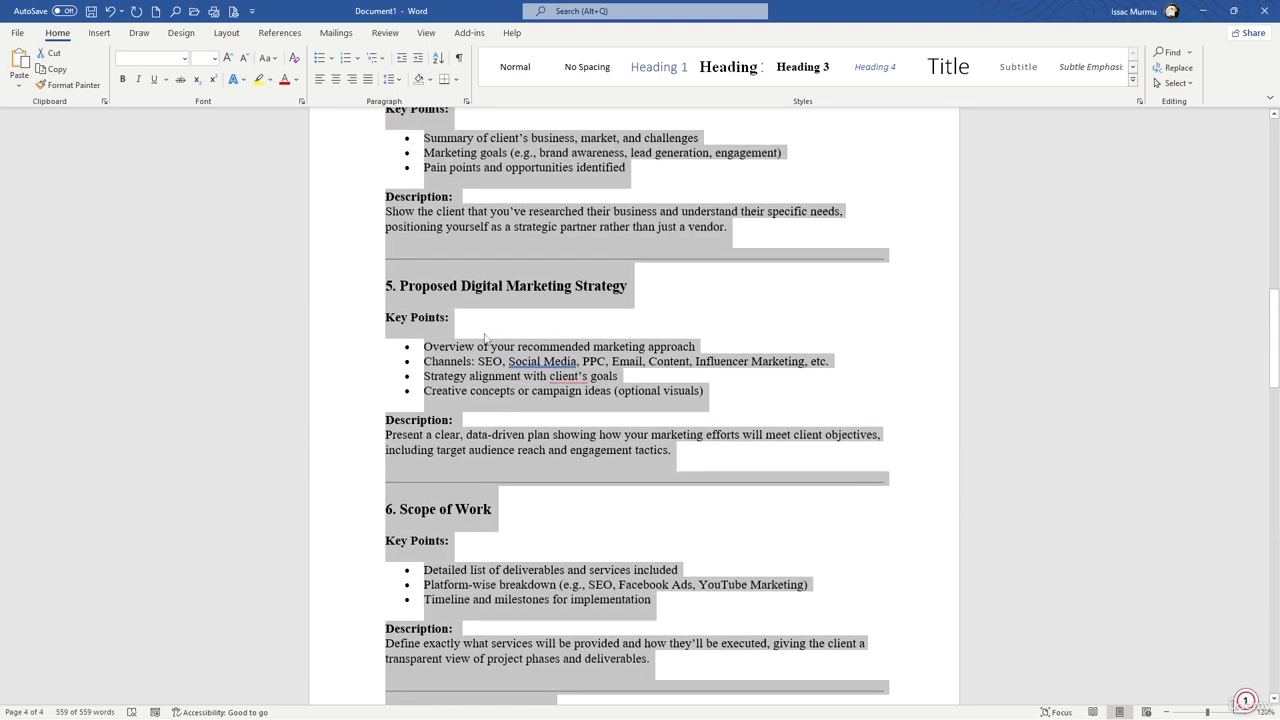
{"action": "scroll", "coordinate": [507, 311], "scroll_direction": "up", "scroll_amount": 7}
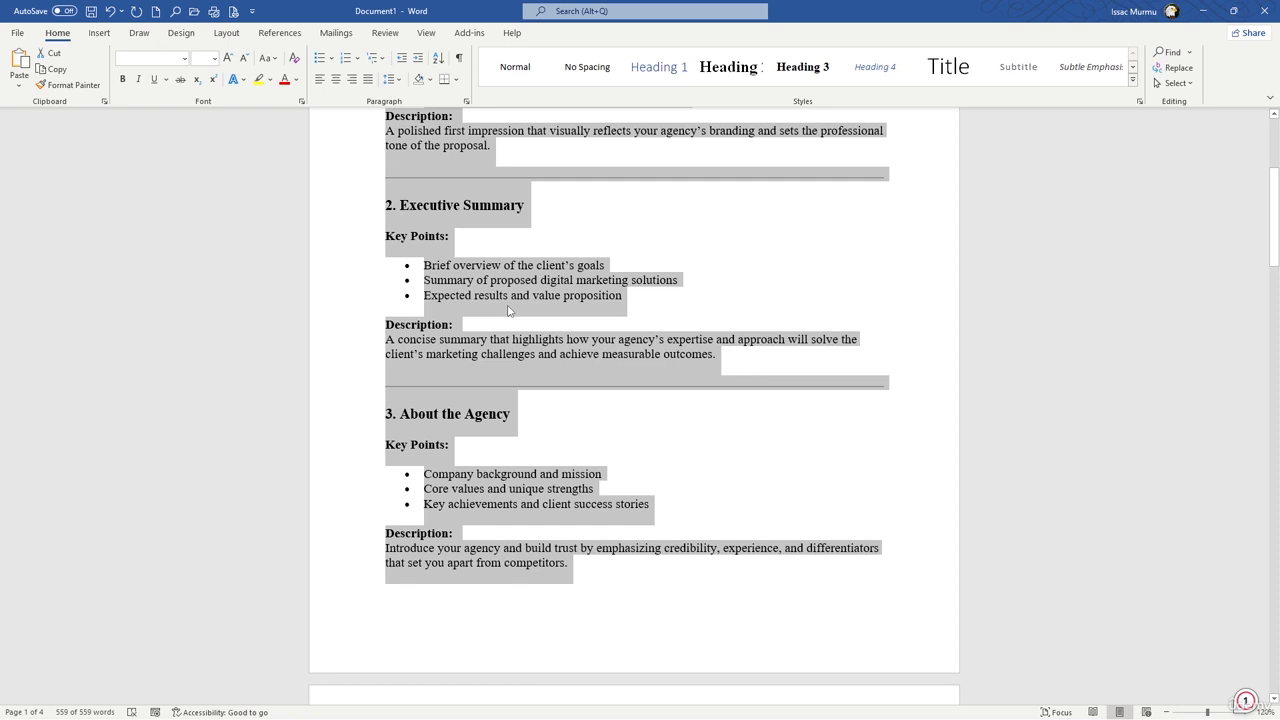
{"action": "scroll", "coordinate": [507, 311], "scroll_direction": "up", "scroll_amount": 5}
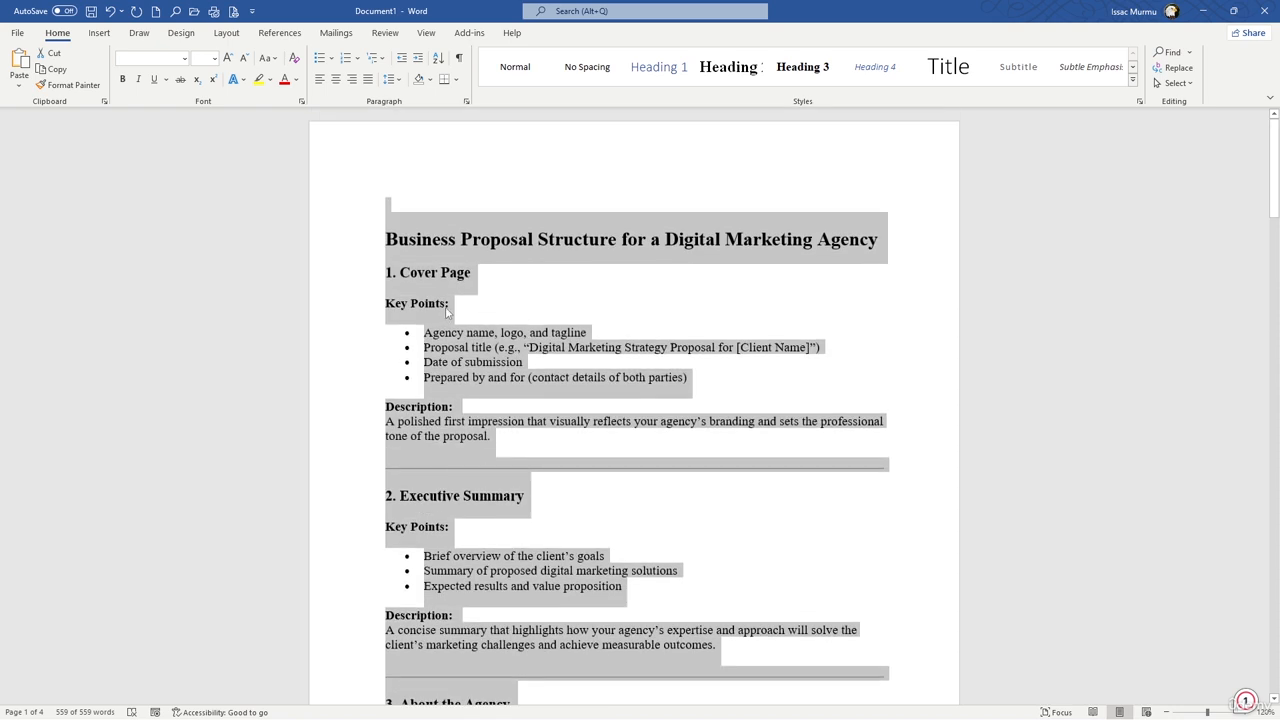
{"action": "mouse_move", "coordinate": [746, 709]}
{"action": "key", "text": "alt+Tab"}
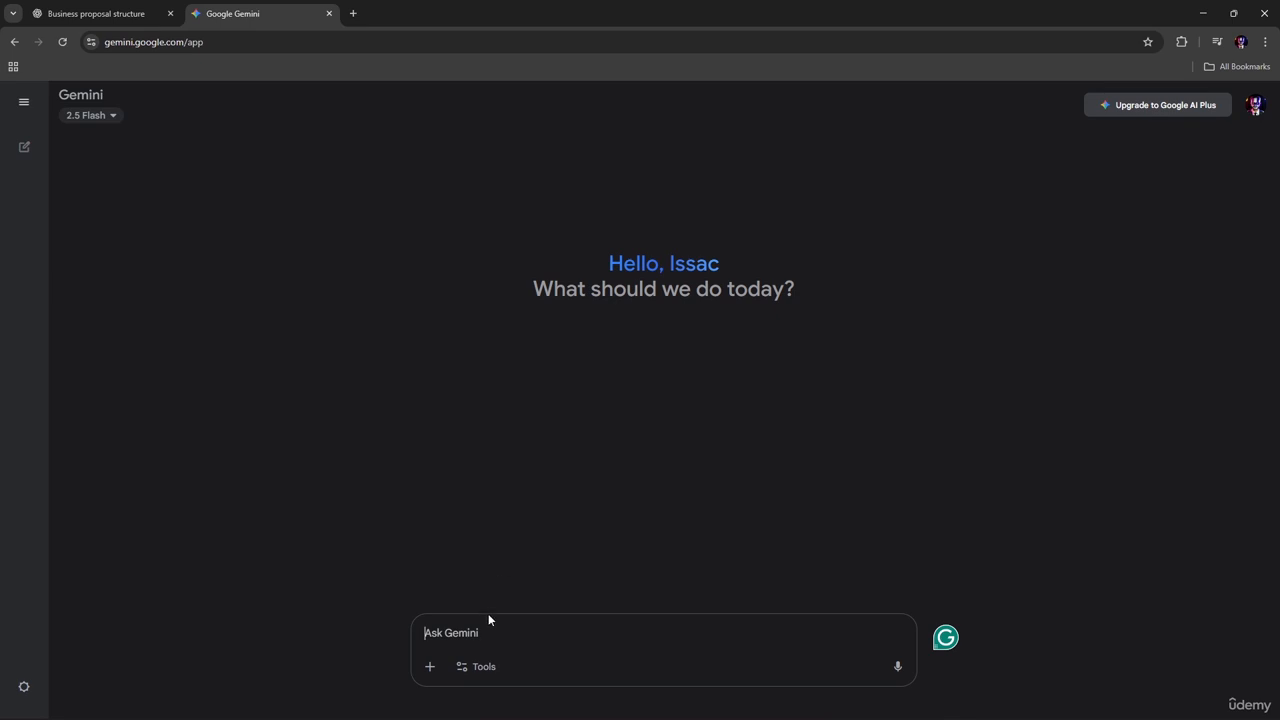
Step: Ask Gemini "Rewrite this paragraph to sound formal, client focused, and ready for a proposal-" followed by the pasted proposal text
{"action": "type", "text": "Re"}
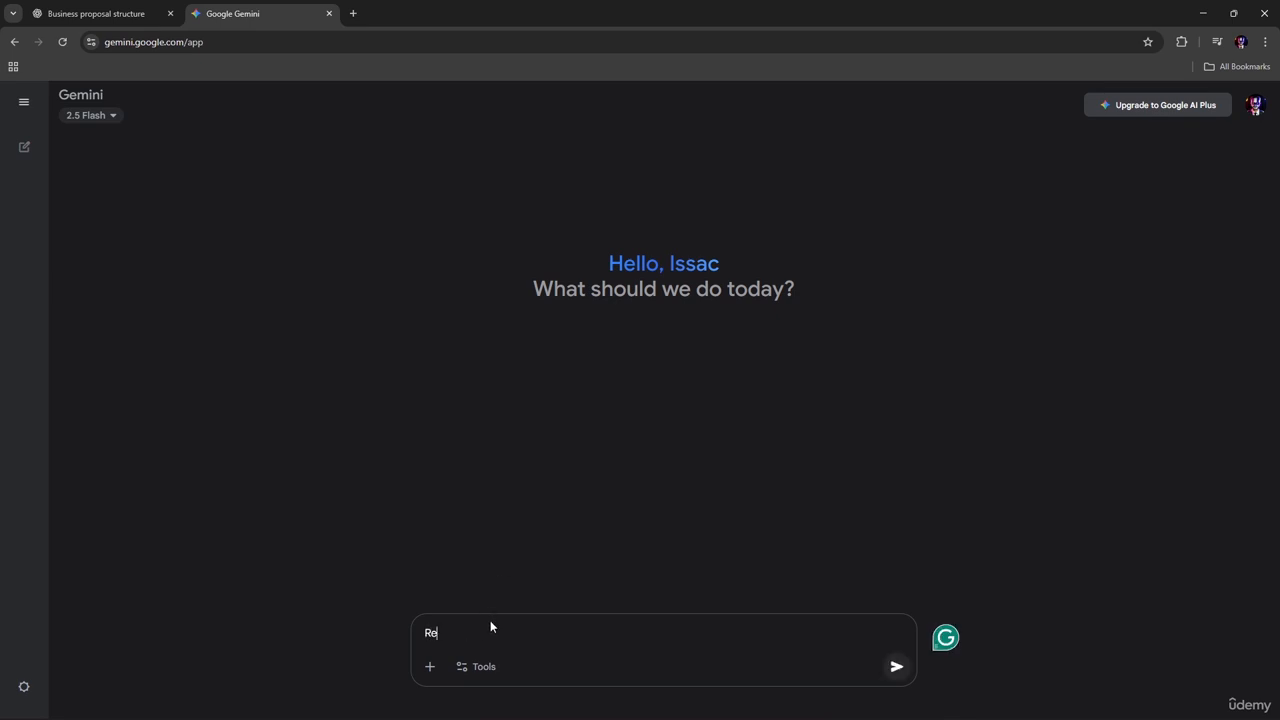
{"action": "type", "text": "write this pr"}
{"action": "type", "text": "rag"}
{"action": "type", "text": "raph to sound formal, clie"}
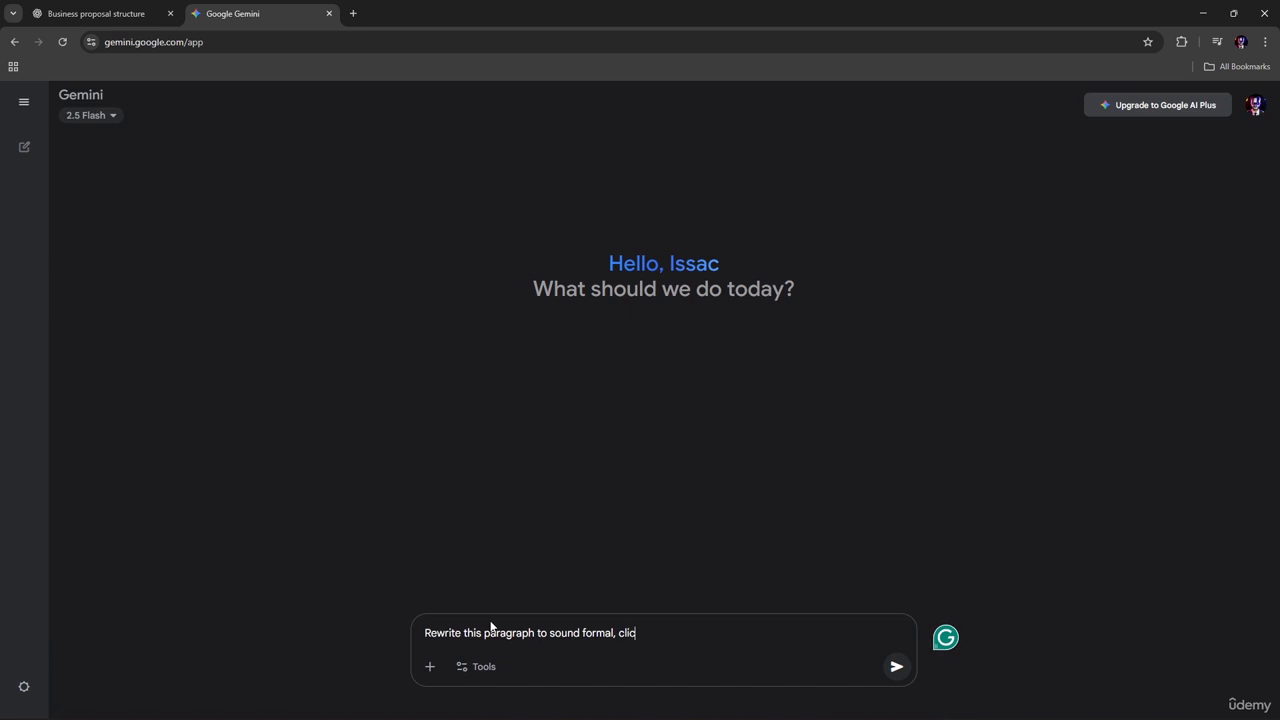
{"action": "type", "text": "nt focused, and re"}
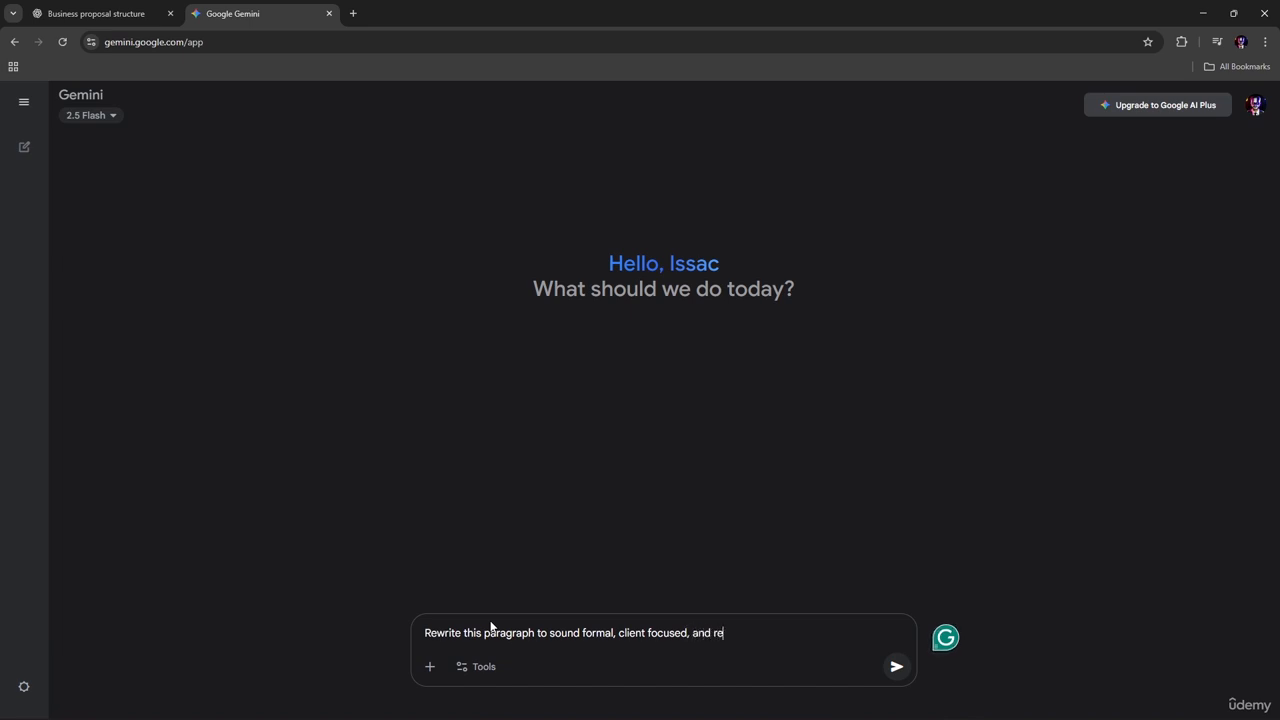
{"action": "type", "text": "ady for a proposal-"}
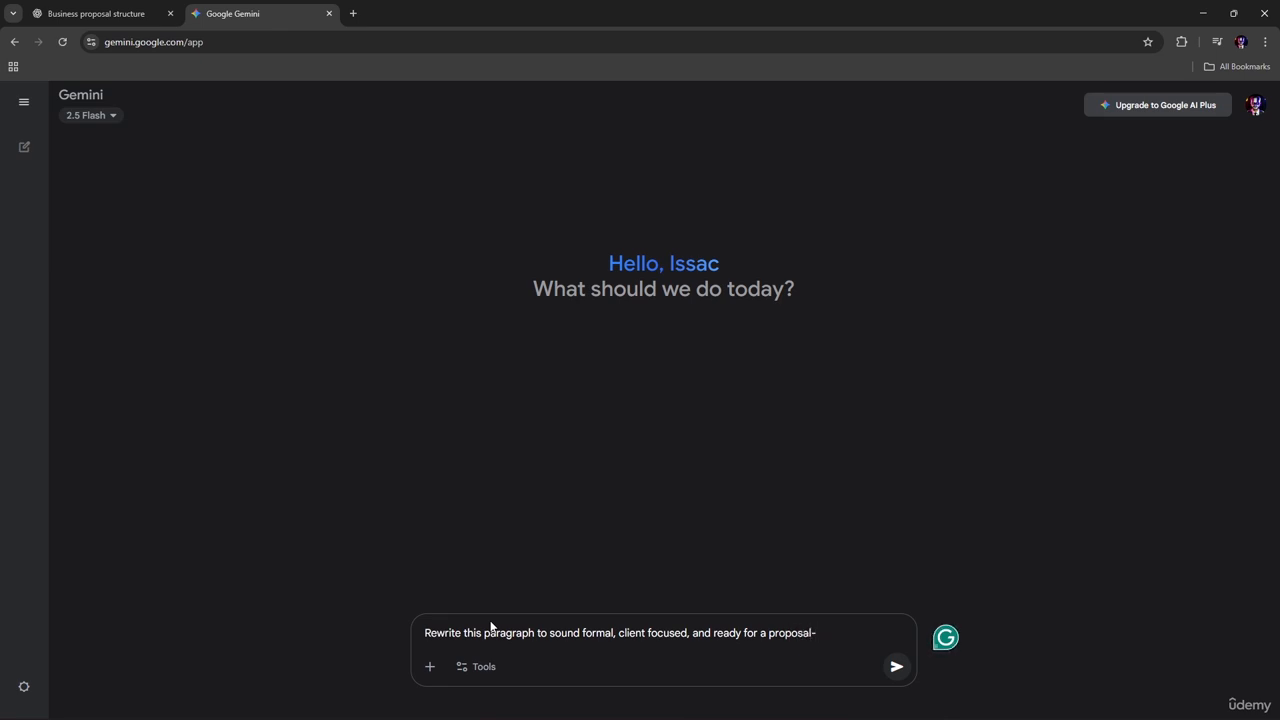
{"action": "key", "text": "ctrl+v"}
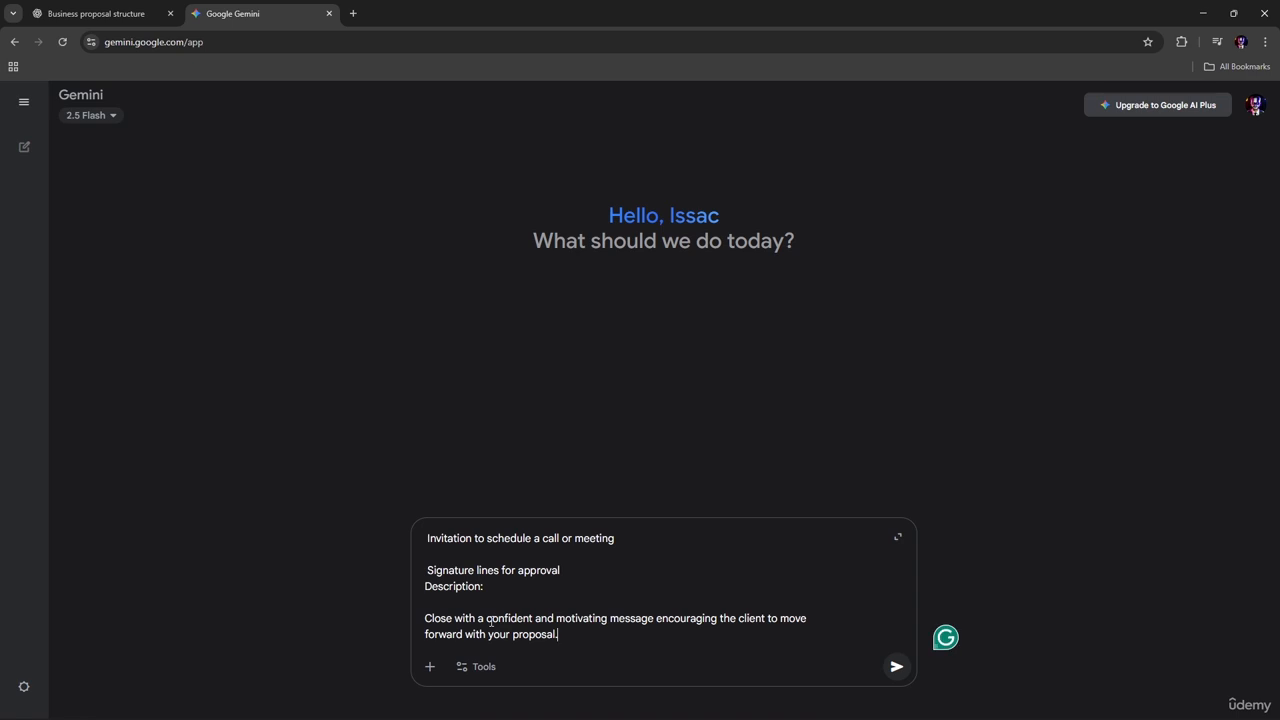
{"action": "key", "text": "Return"}
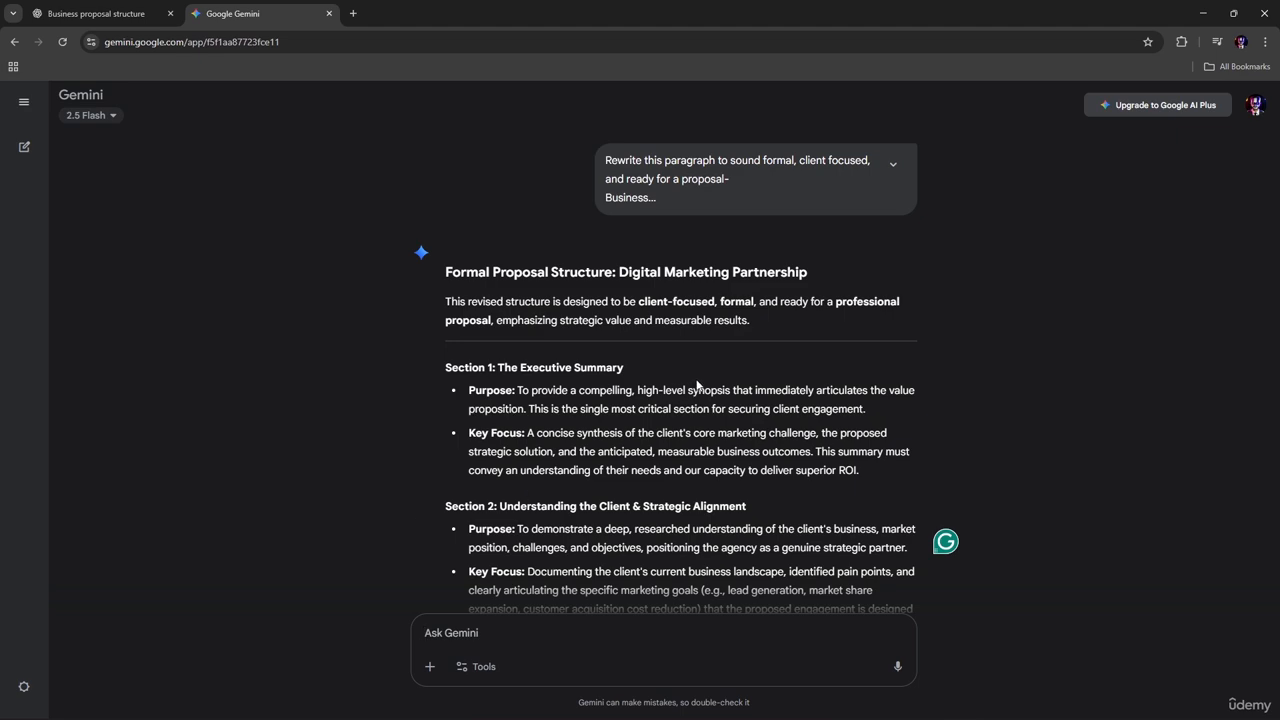
Step: Read through Gemini's rewritten proposal structure to its end and copy the full response
{"action": "scroll", "coordinate": [697, 385], "scroll_direction": "down", "scroll_amount": 3}
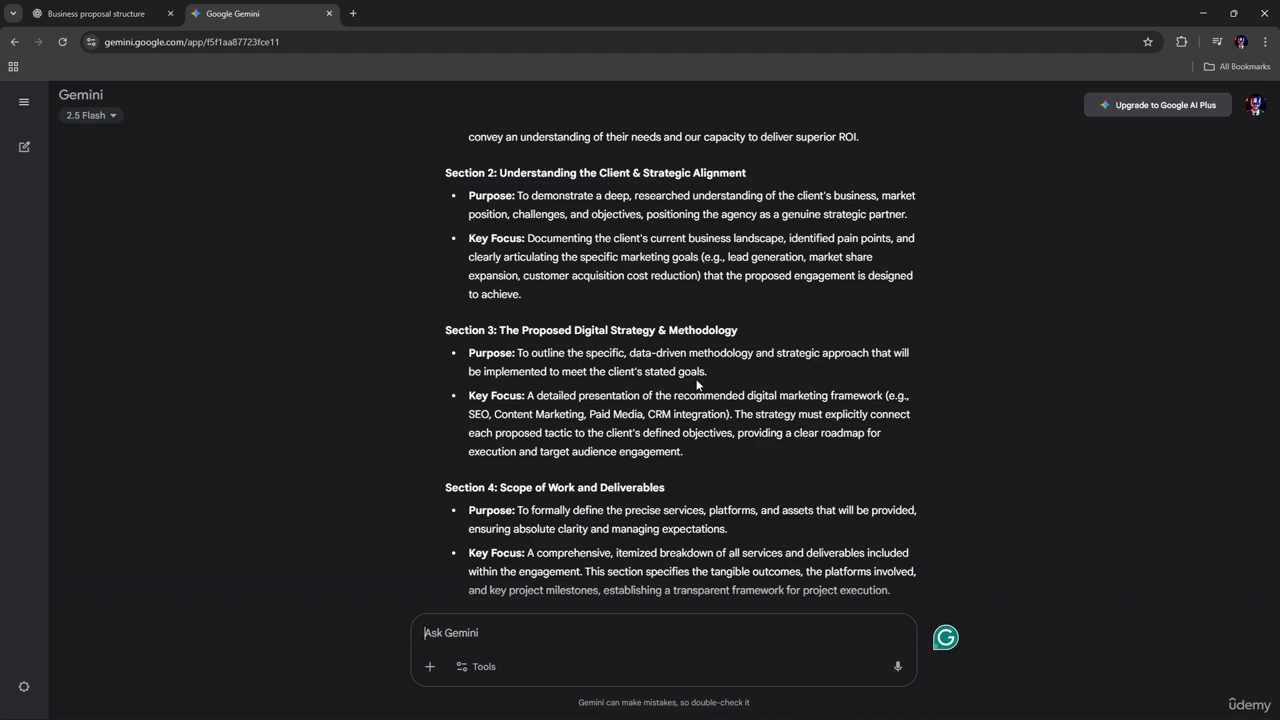
{"action": "scroll", "coordinate": [697, 384], "scroll_direction": "down", "scroll_amount": 8}
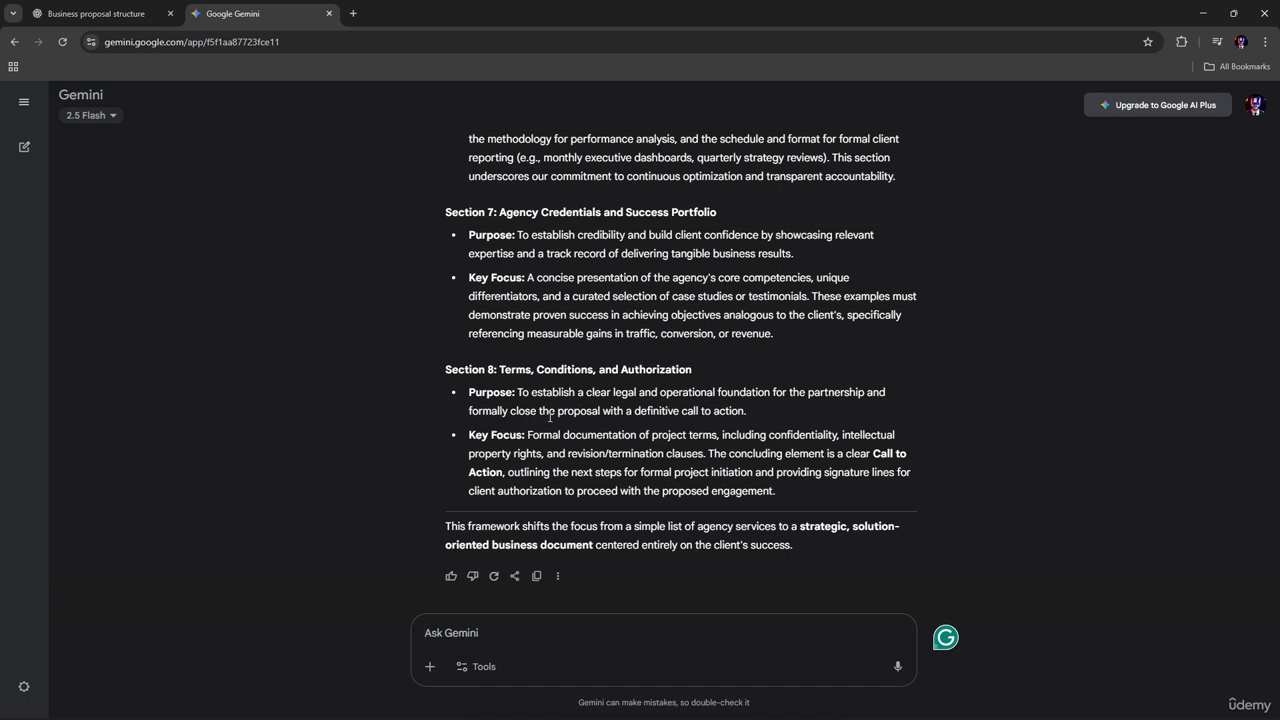
{"action": "left_click", "coordinate": [536, 576]}
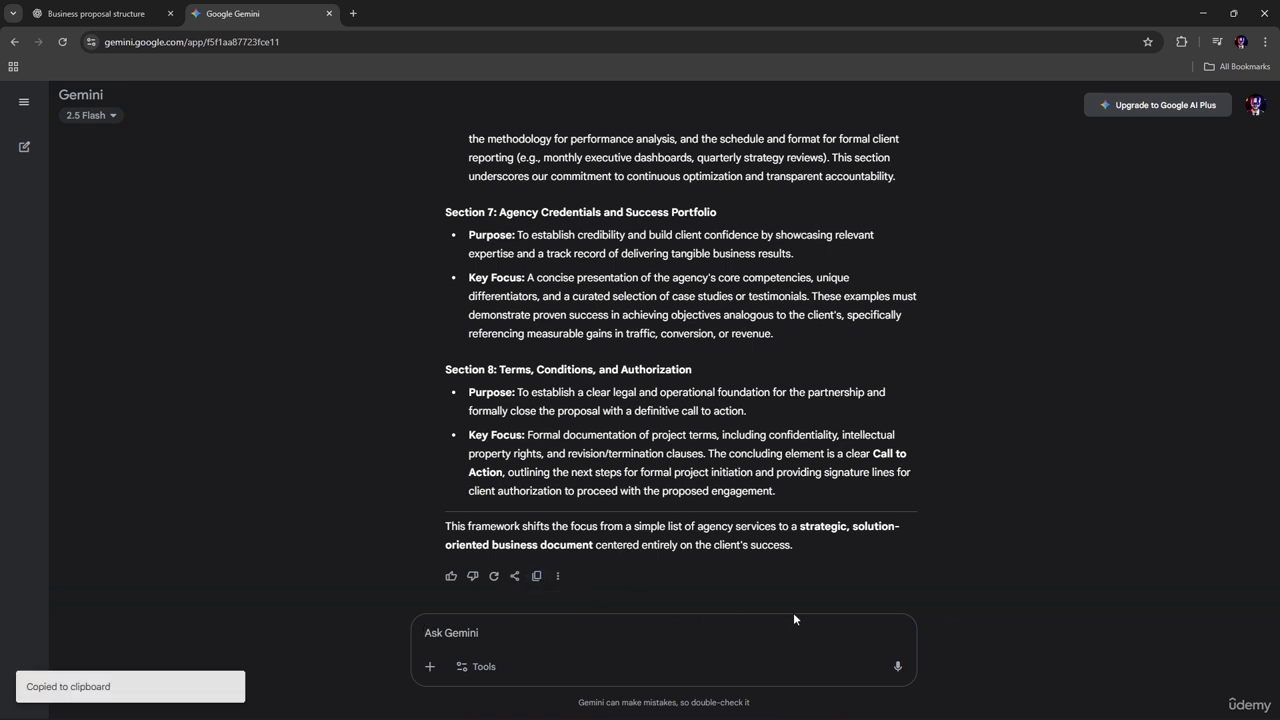
Step: Switch to Word, create a new blank document, and paste the copied Gemini response into it
{"action": "key", "text": "super+Tab"}
{"action": "left_click", "coordinate": [531, 278]}
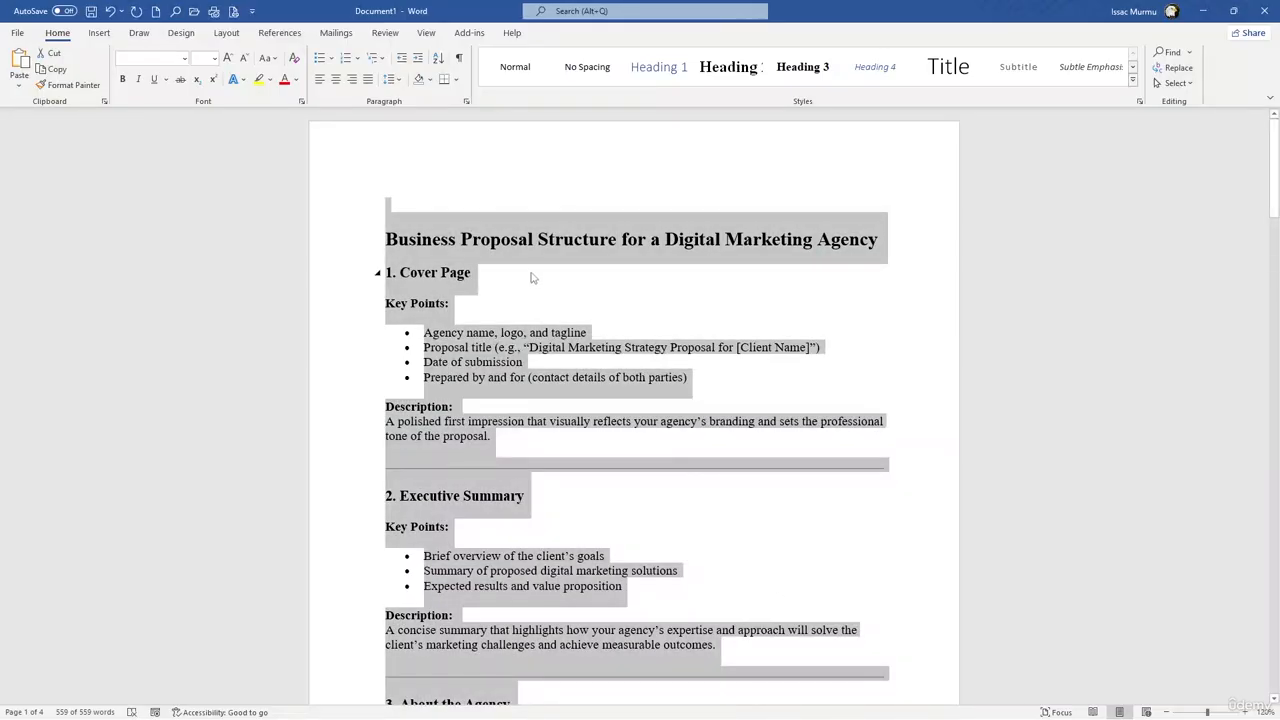
{"action": "scroll", "coordinate": [545, 300], "scroll_direction": "down", "scroll_amount": 4}
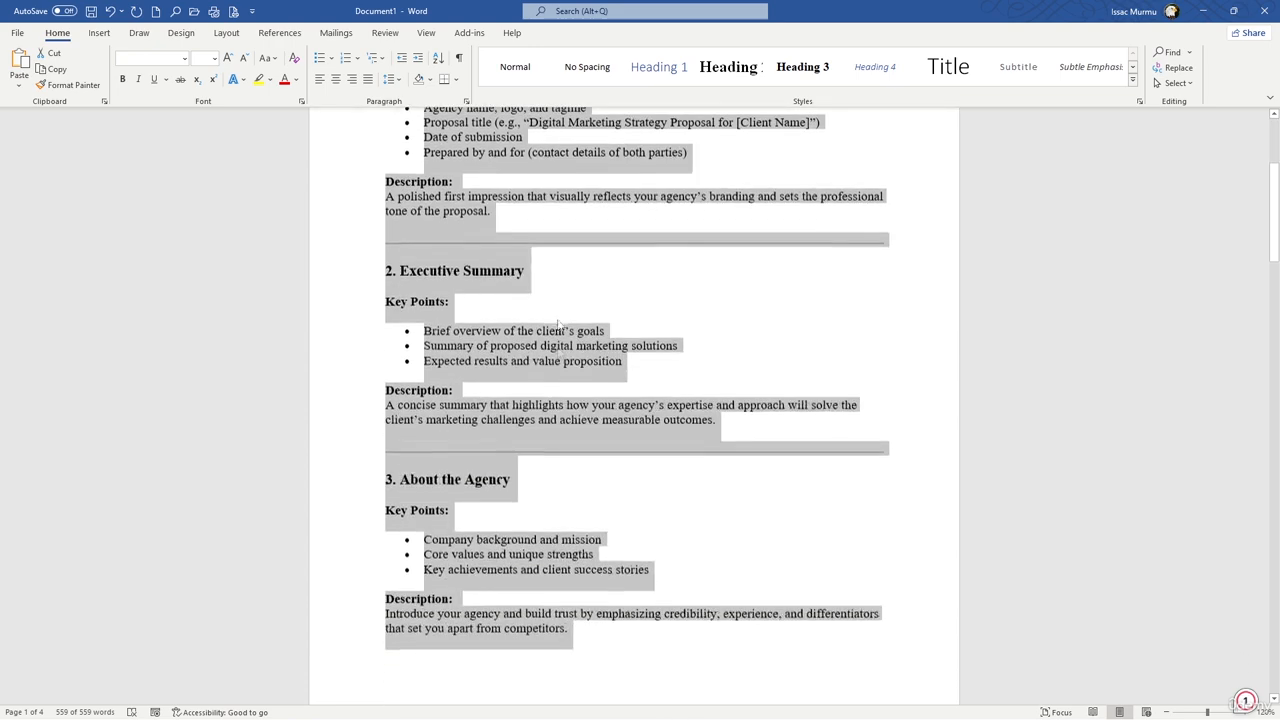
{"action": "scroll", "coordinate": [558, 322], "scroll_direction": "down", "scroll_amount": 15}
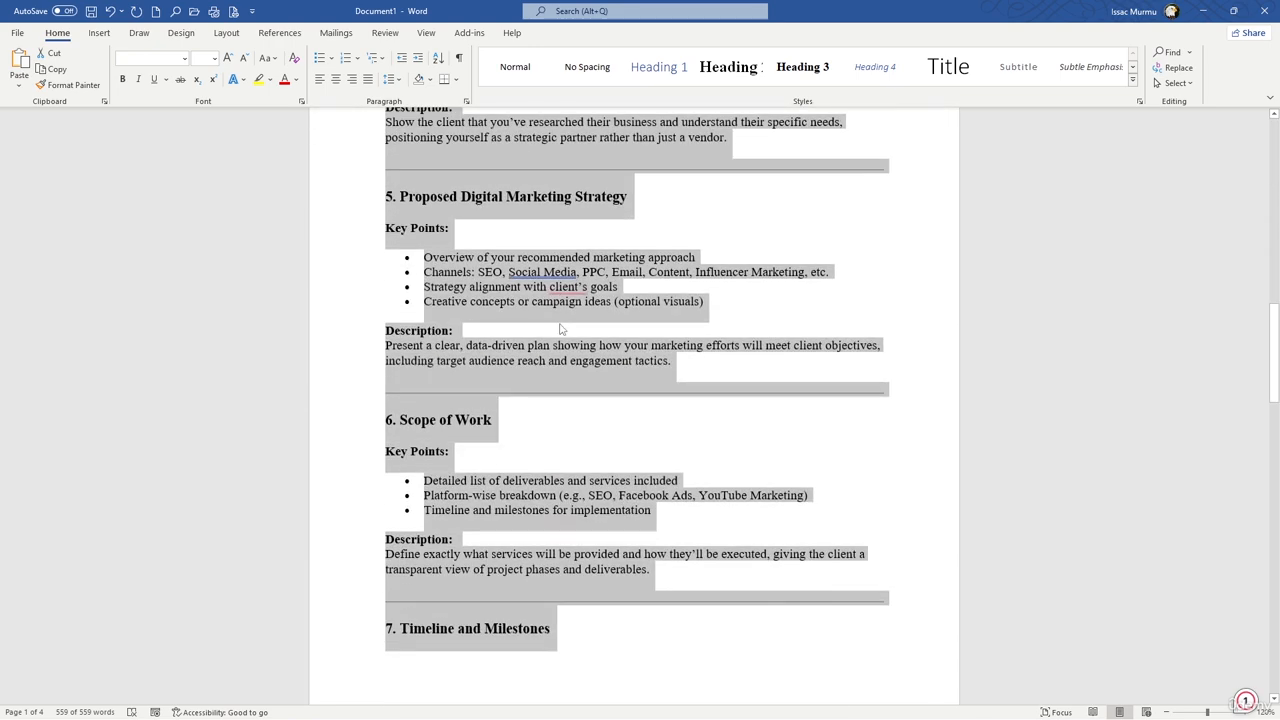
{"action": "key", "text": "ctrl+n"}
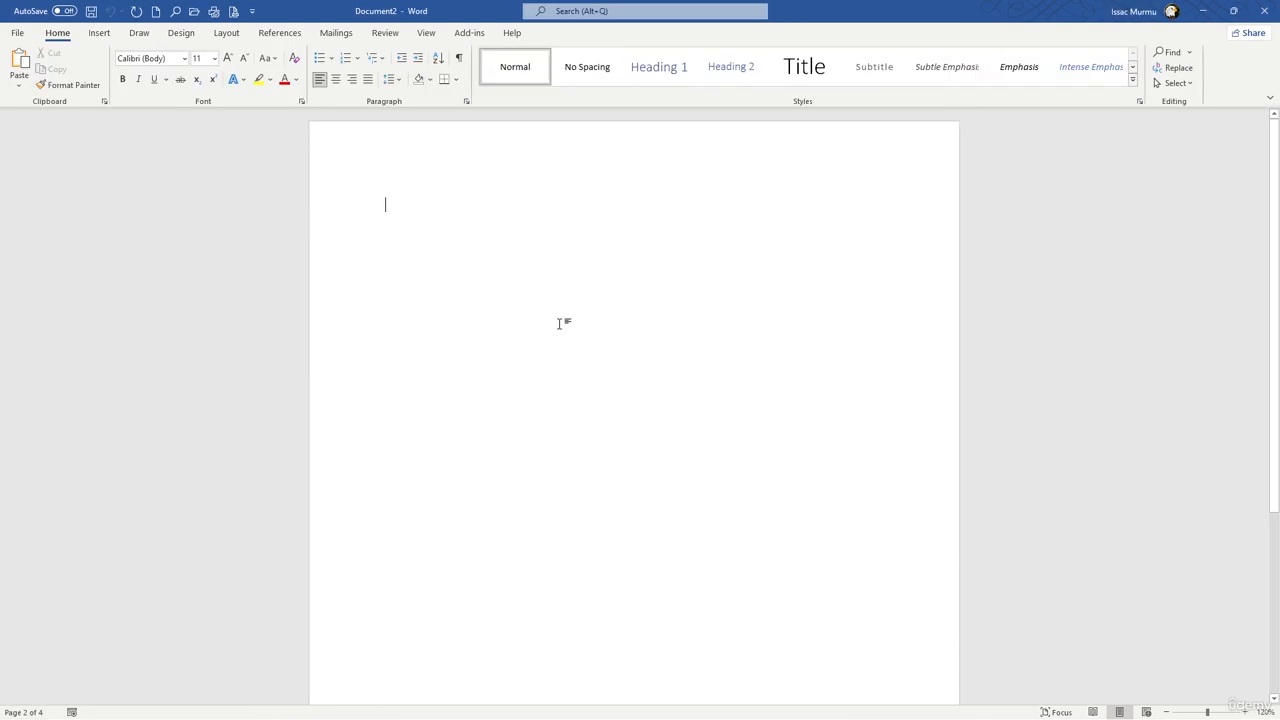
{"action": "key", "text": "ctrl+v"}
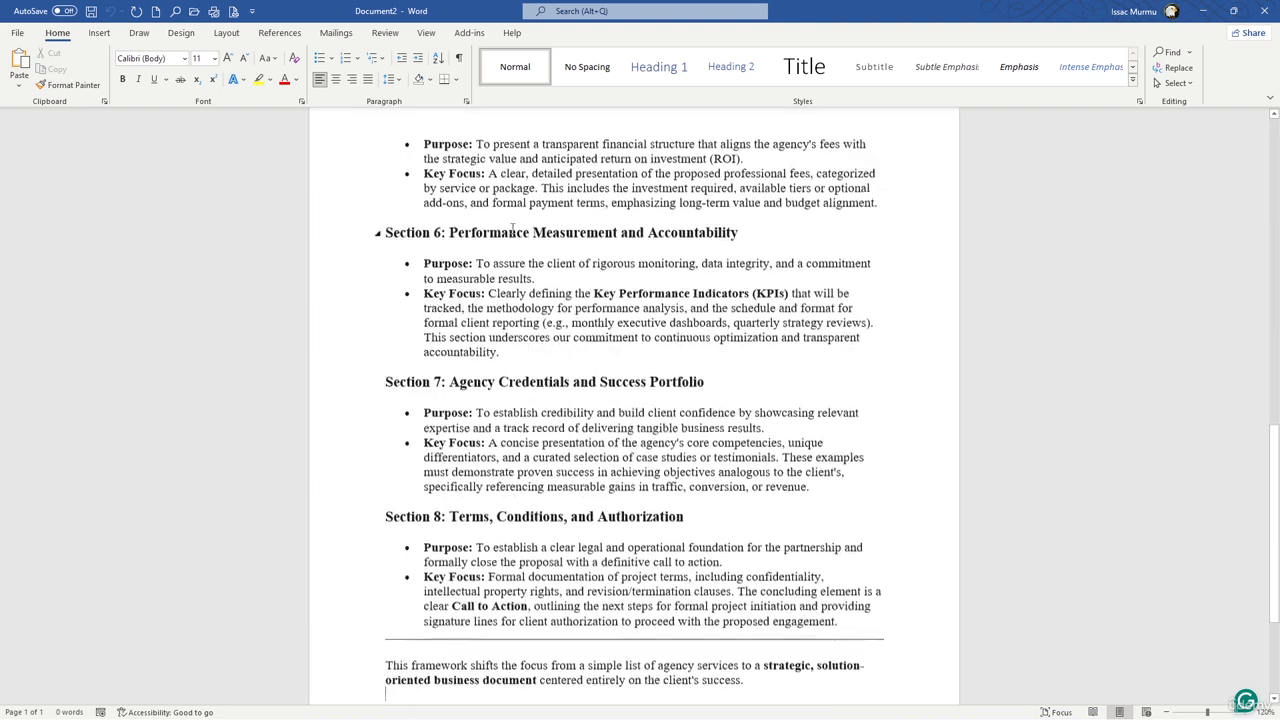
{"action": "scroll", "coordinate": [600, 255], "scroll_direction": "up", "scroll_amount": 10}
{"action": "scroll", "coordinate": [599, 253], "scroll_direction": "up", "scroll_amount": 7}
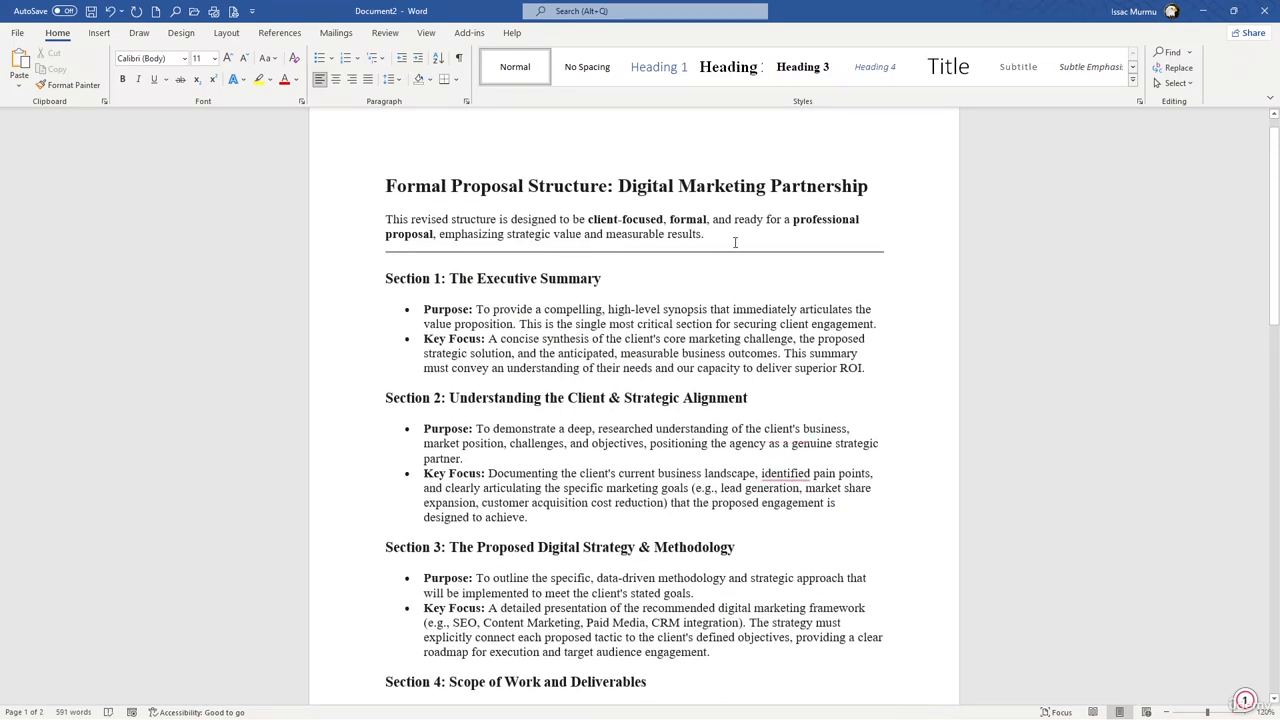
Step: Delete the horizontal line and the introductory paragraph below the "Formal Proposal Structure: Digital Marketing Partnership" title
{"action": "left_click", "coordinate": [640, 251]}
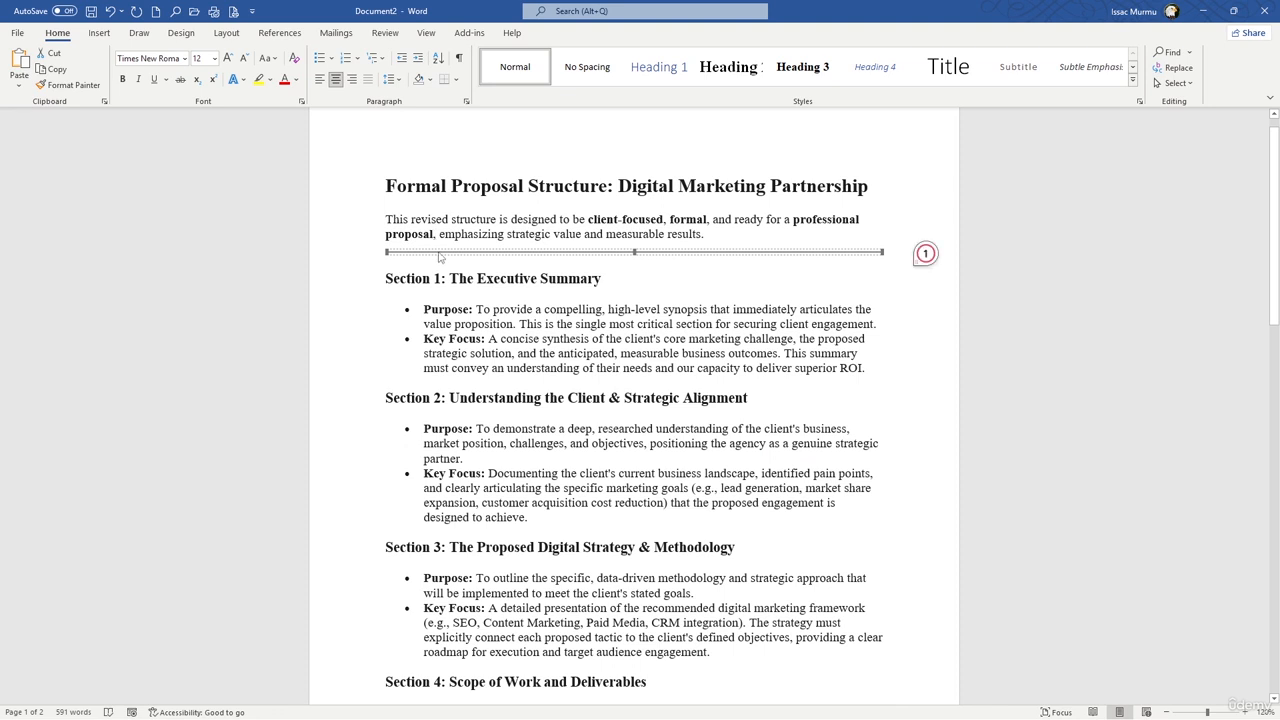
{"action": "key", "text": "Delete"}
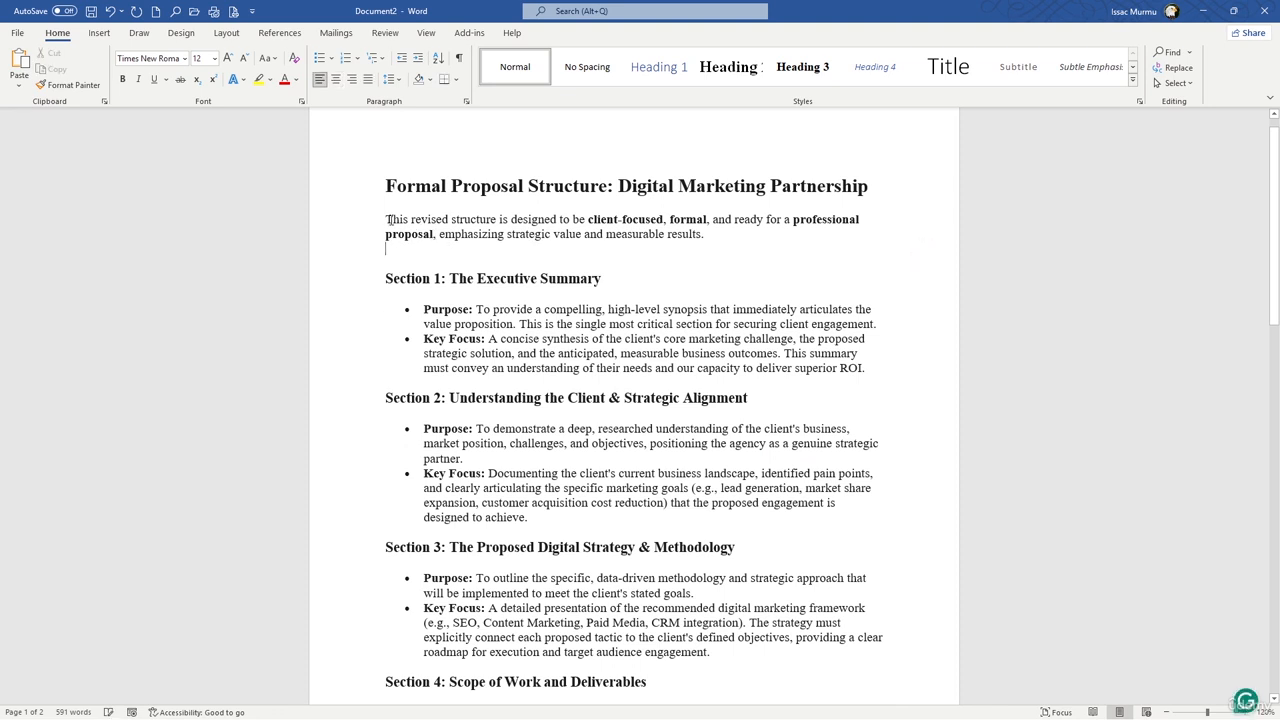
{"action": "left_click_drag", "start_coordinate": [388, 219], "coordinate": [705, 234]}
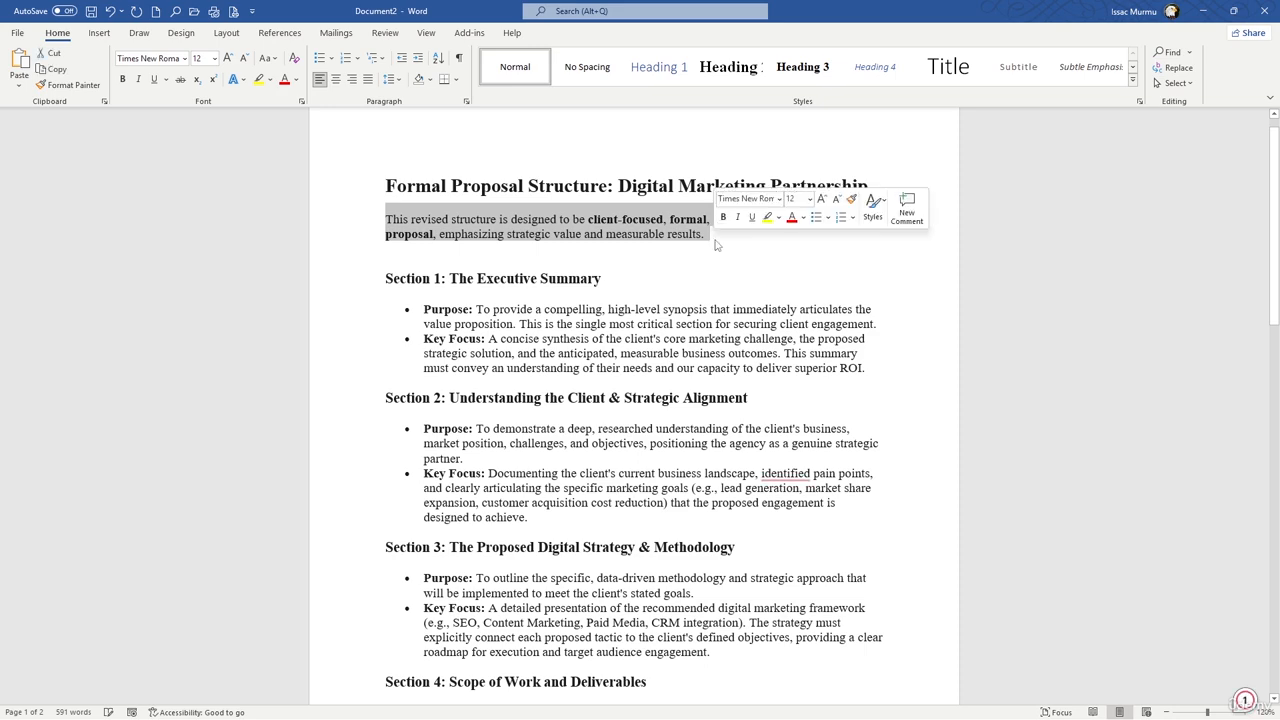
{"action": "key", "text": "Delete"}
{"action": "scroll", "coordinate": [600, 255], "scroll_direction": "down", "scroll_amount": 4}
{"action": "scroll", "coordinate": [562, 276], "scroll_direction": "up", "scroll_amount": 5}
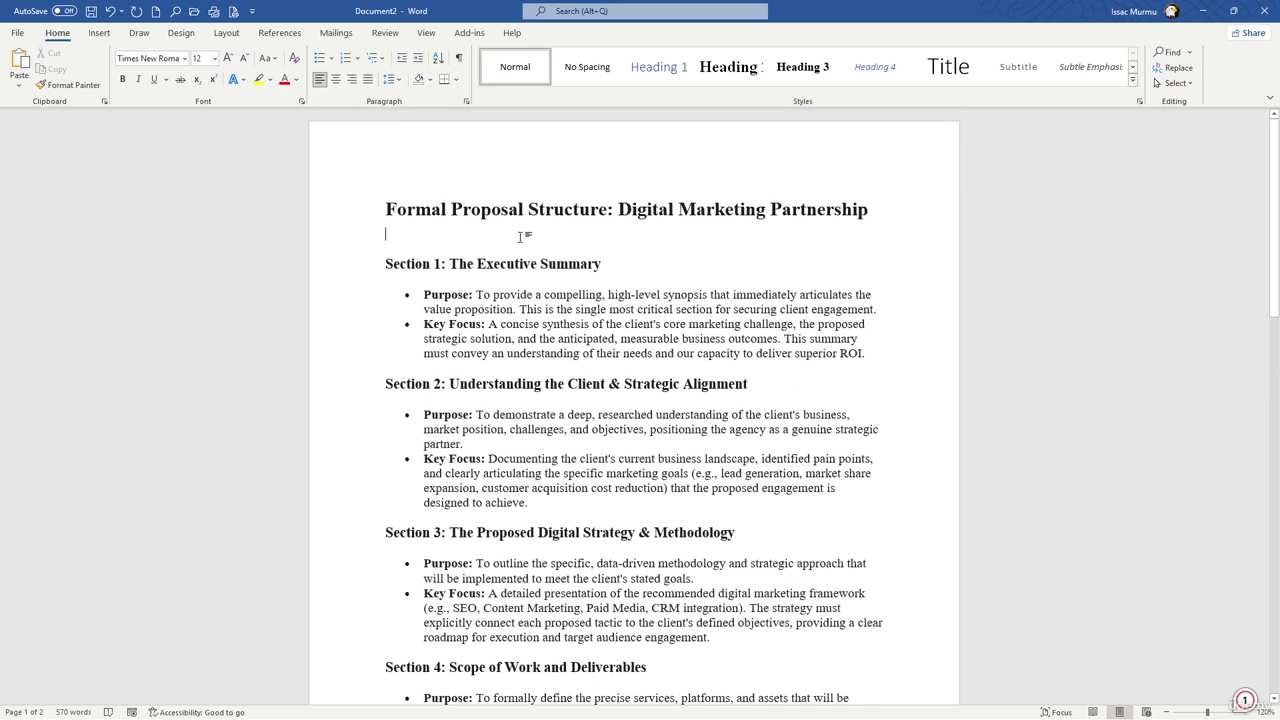
Step: Add an empty line above the proposal title and insert the built-in Whisp cover page
{"action": "left_click", "coordinate": [397, 187]}
{"action": "key", "text": "Return"}
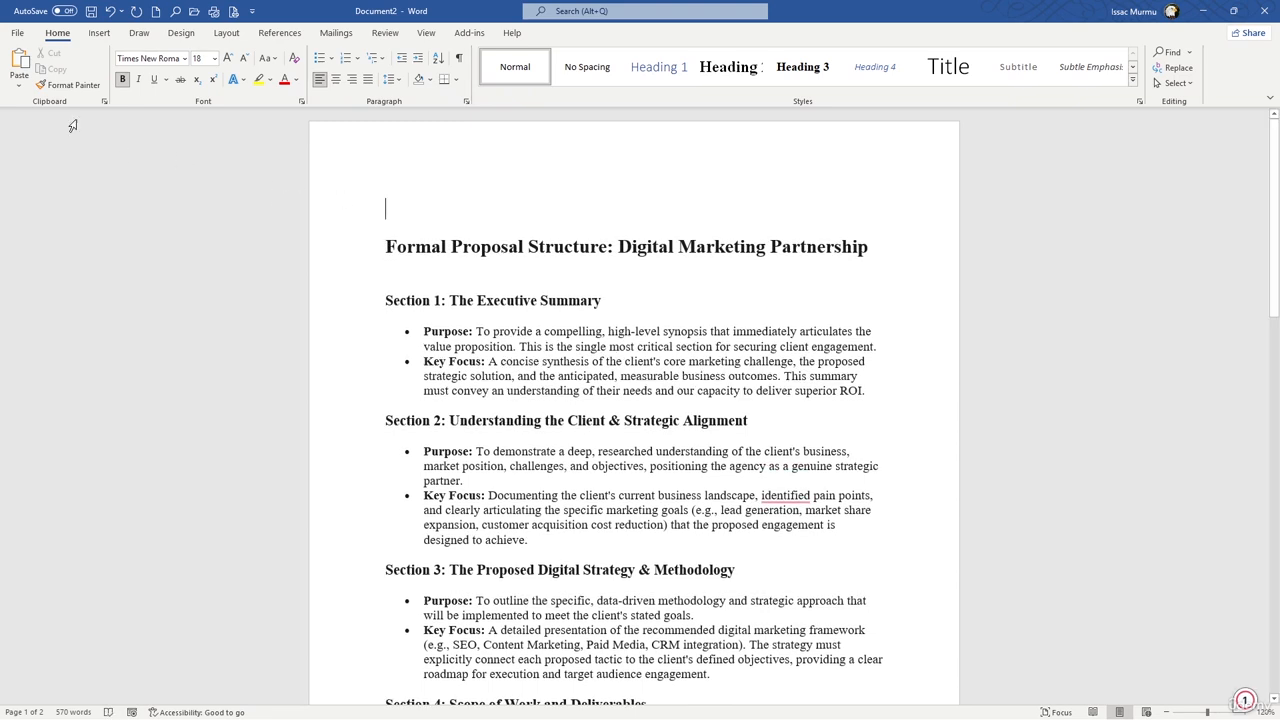
{"action": "left_click", "coordinate": [100, 34]}
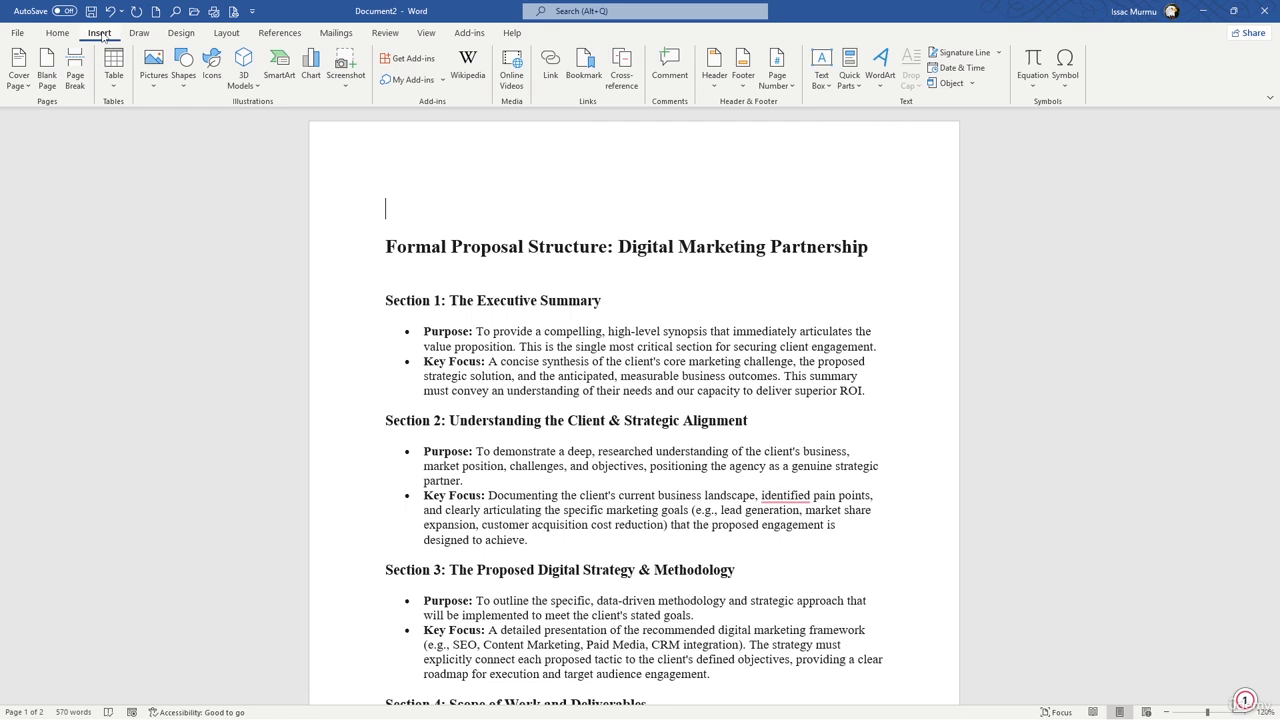
{"action": "left_click", "coordinate": [18, 86]}
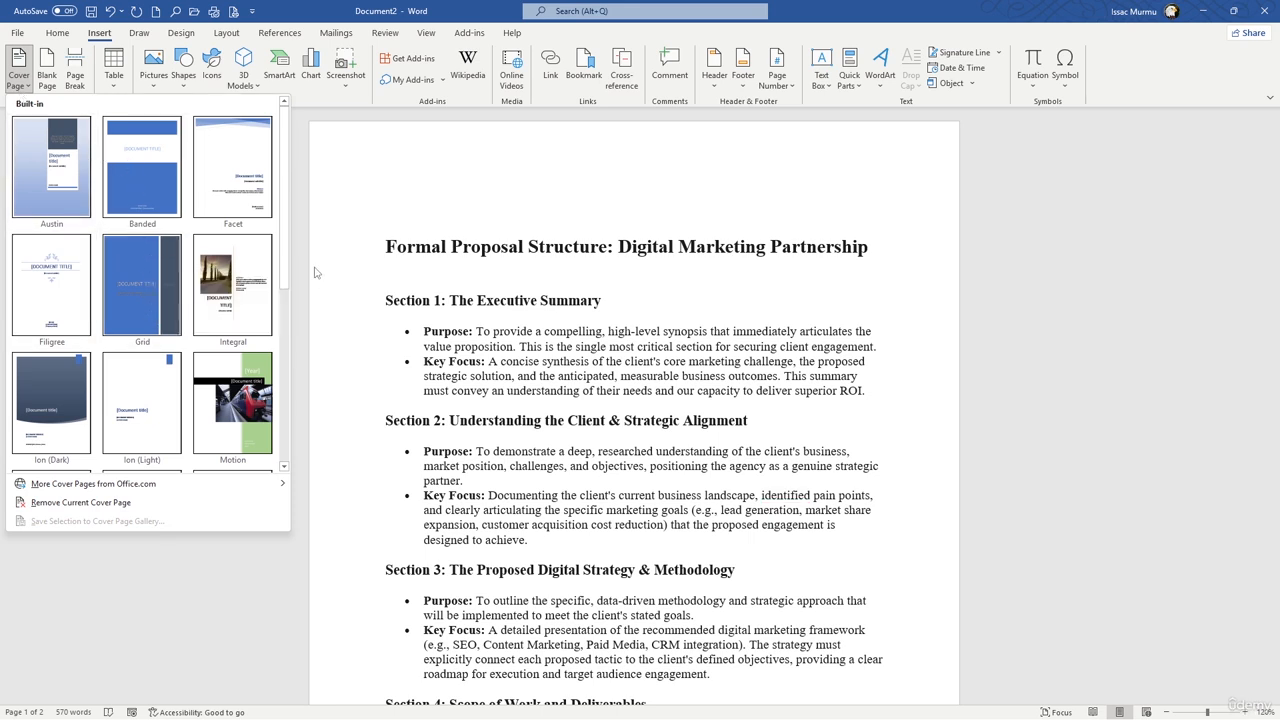
{"action": "scroll", "coordinate": [162, 266], "scroll_direction": "down", "scroll_amount": 3}
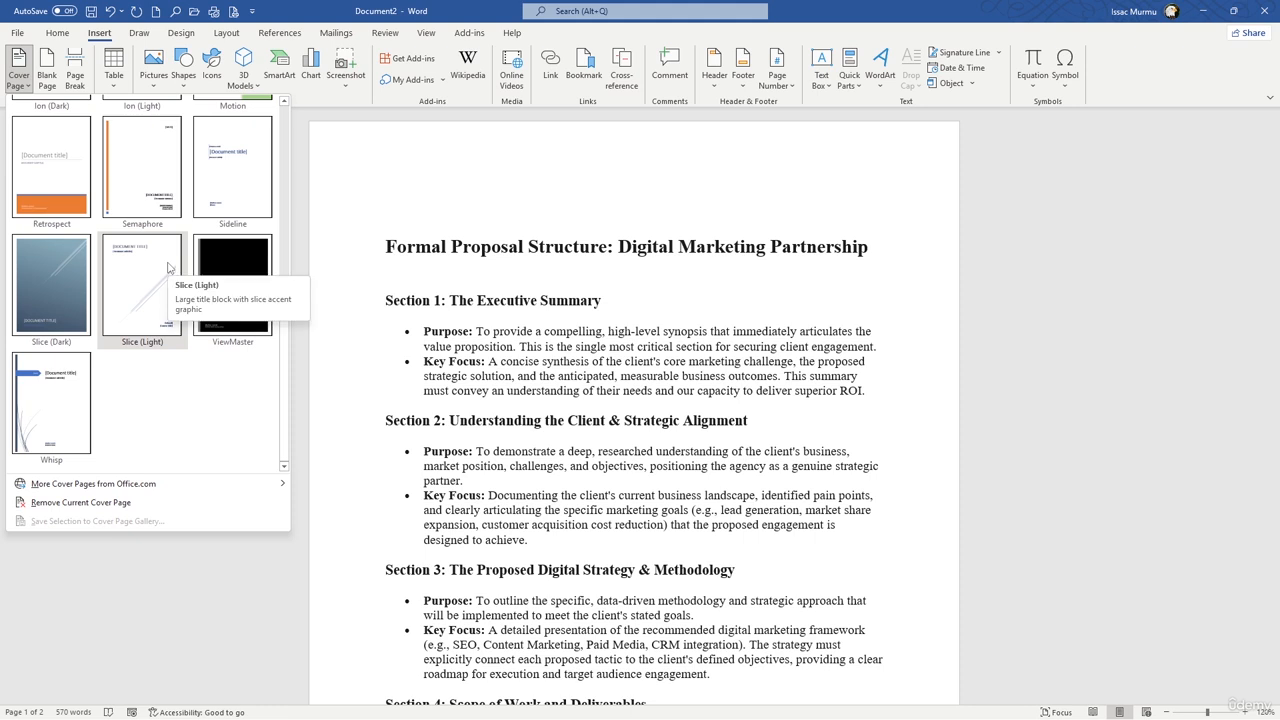
{"action": "left_click", "coordinate": [50, 383]}
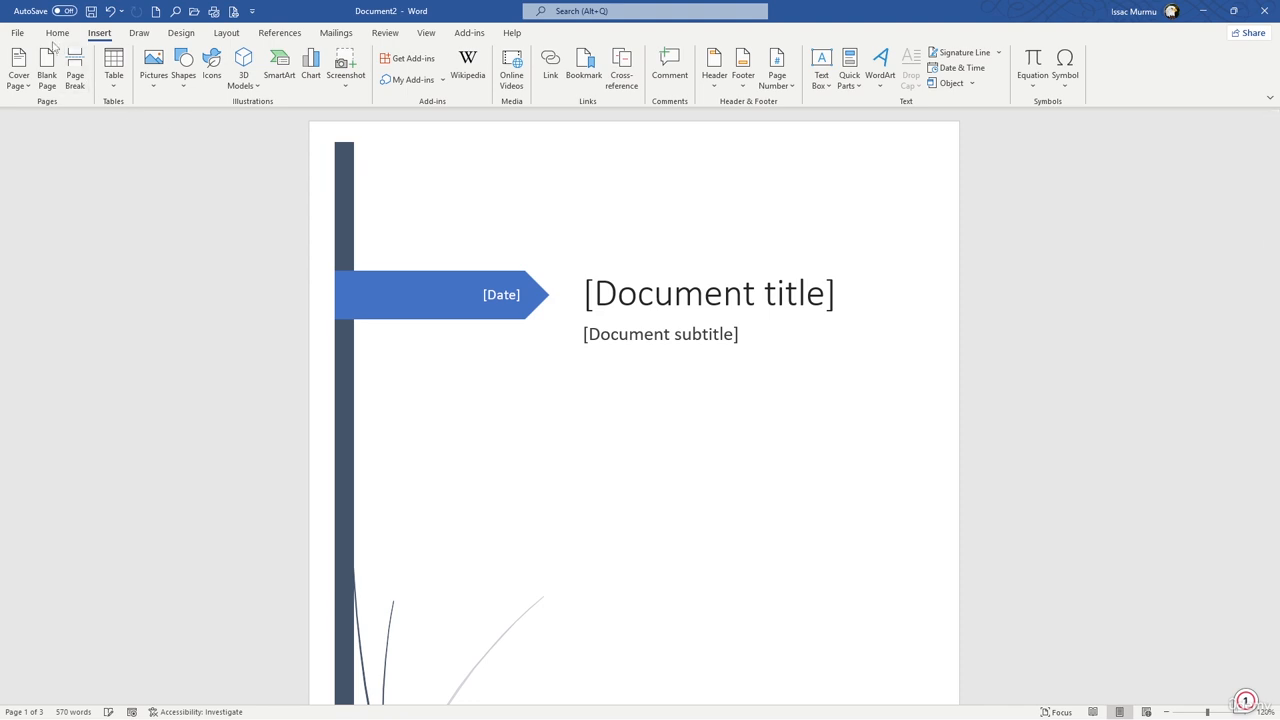
Step: Start inserting a picture from this device and browse to the Downloads folder on New Volume (D:)
{"action": "left_click", "coordinate": [160, 80]}
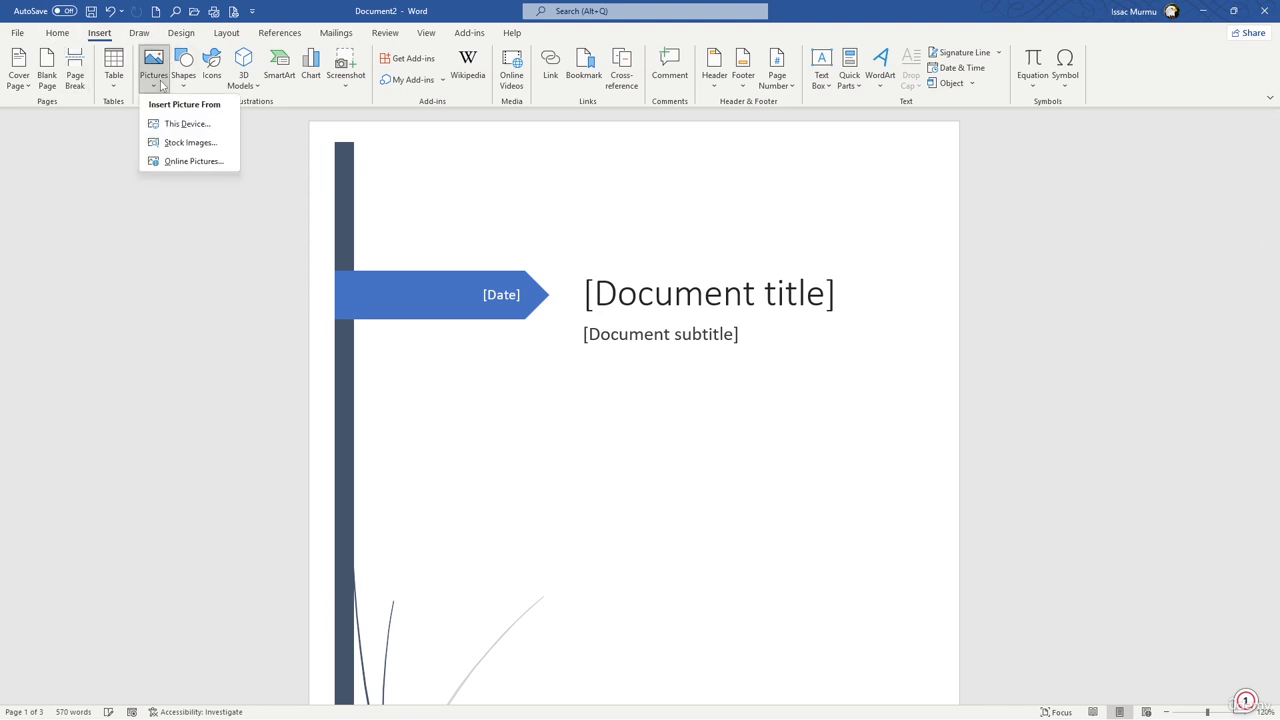
{"action": "left_click", "coordinate": [181, 124]}
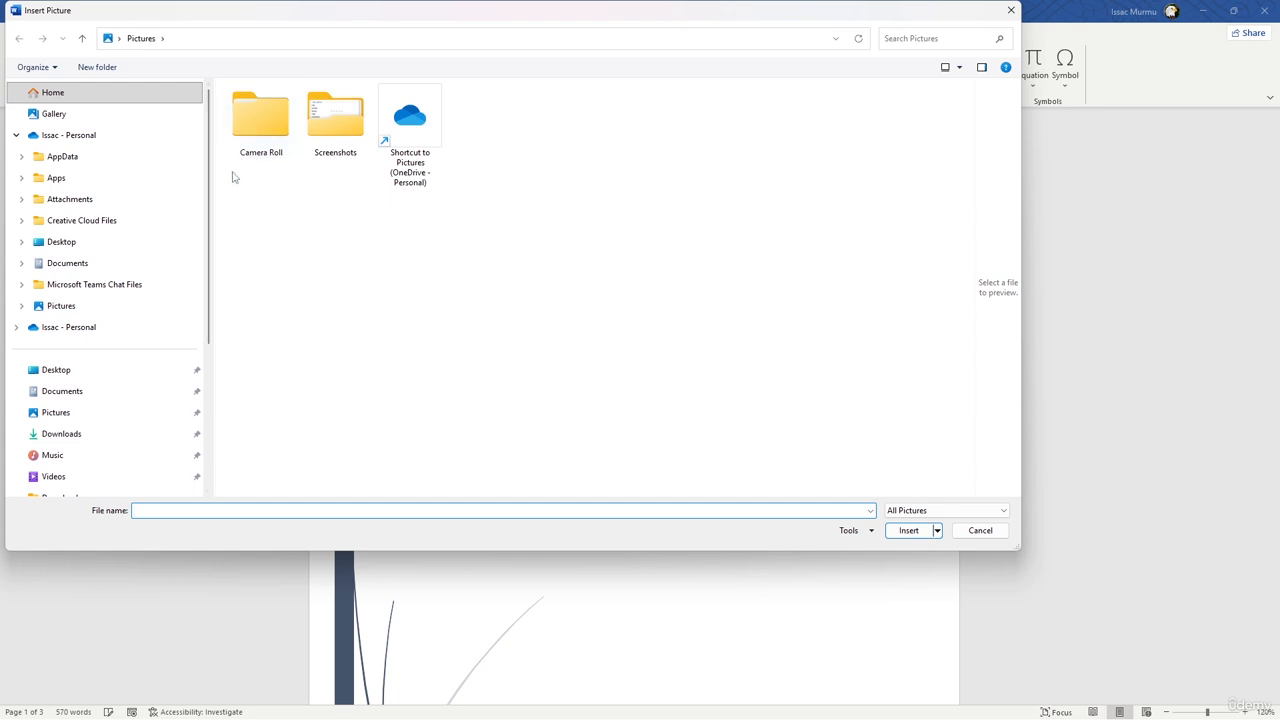
{"action": "left_click_drag", "start_coordinate": [211, 200], "coordinate": [216, 230]}
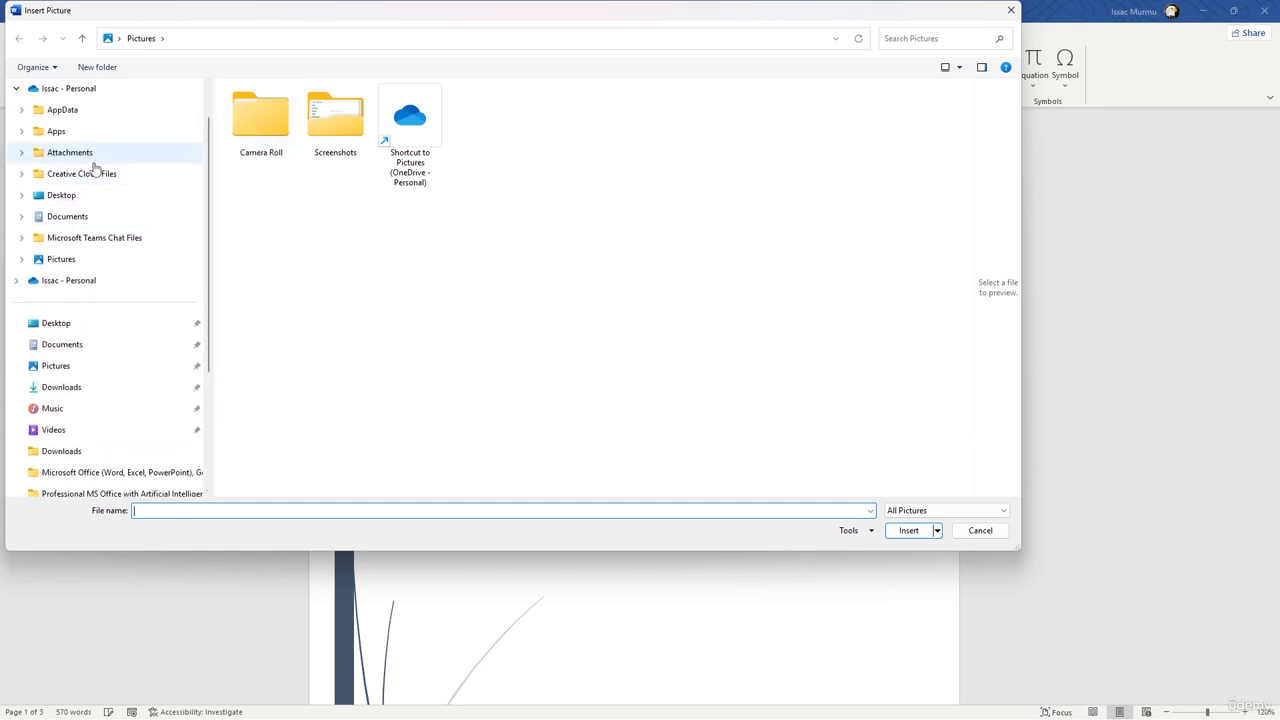
{"action": "left_click", "coordinate": [84, 387]}
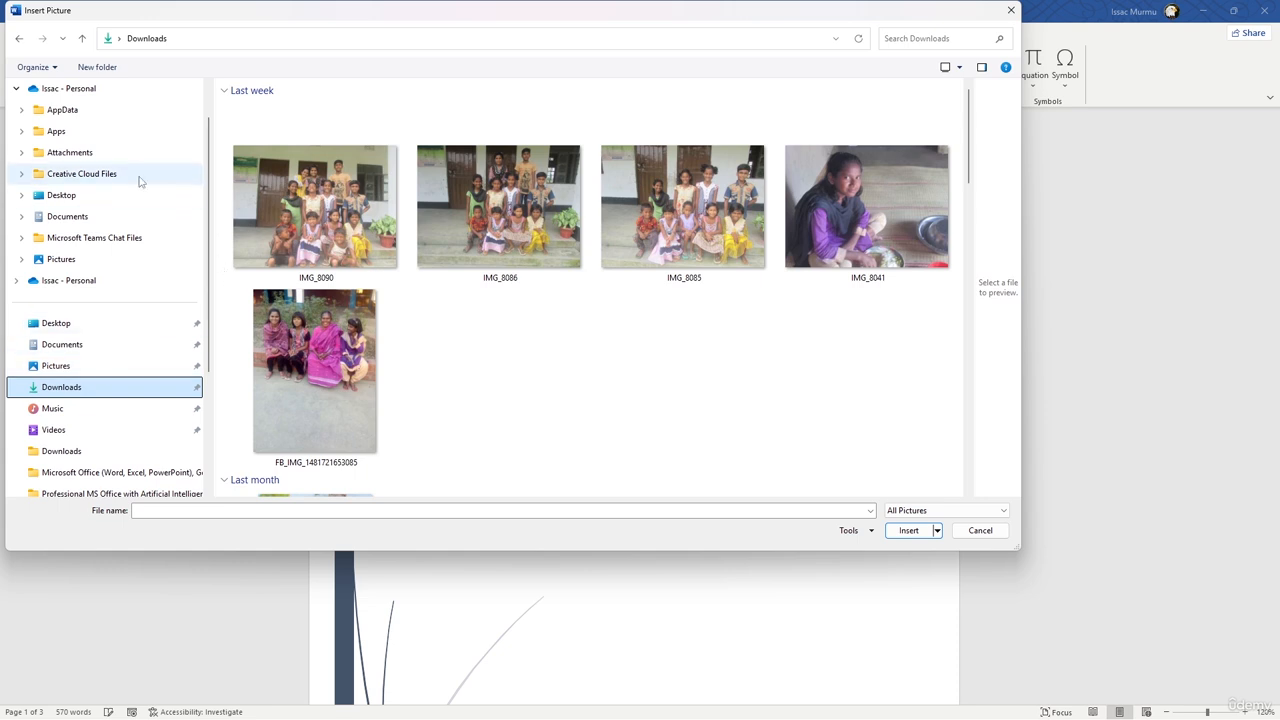
{"action": "scroll", "coordinate": [120, 240], "scroll_direction": "up", "scroll_amount": 1}
{"action": "left_click", "coordinate": [77, 263]}
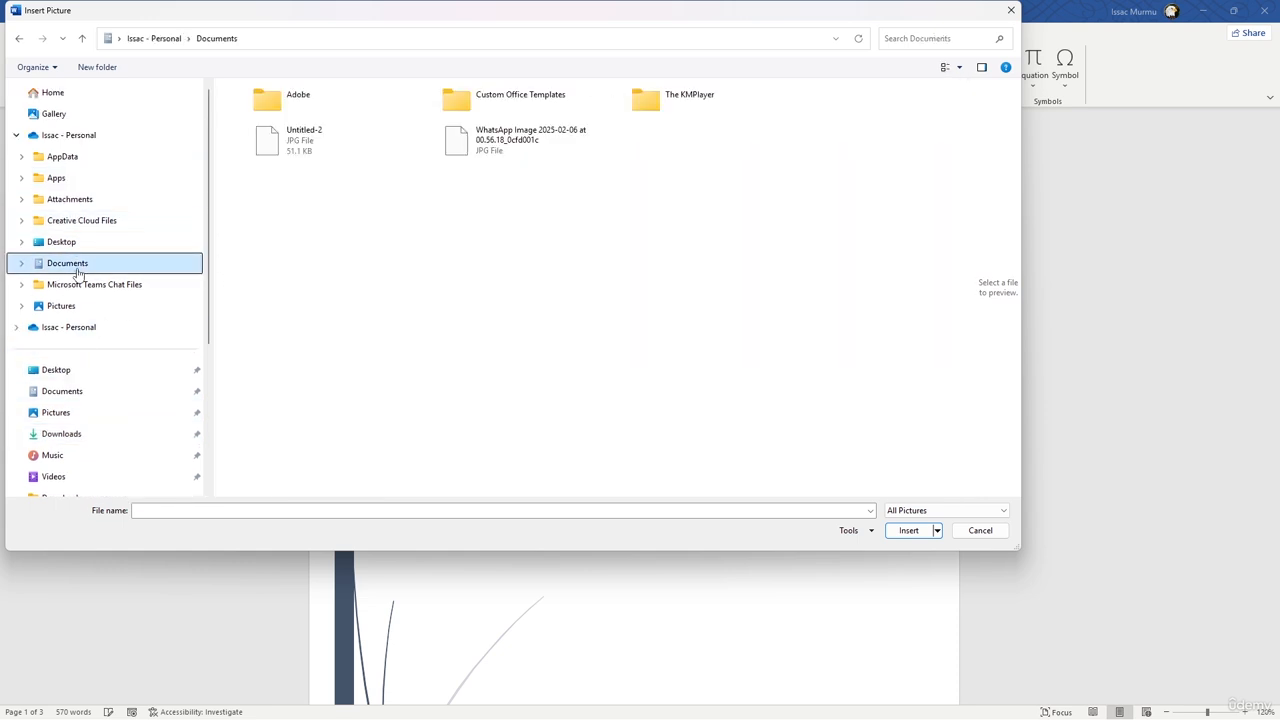
{"action": "scroll", "coordinate": [78, 200], "scroll_direction": "down", "scroll_amount": 3}
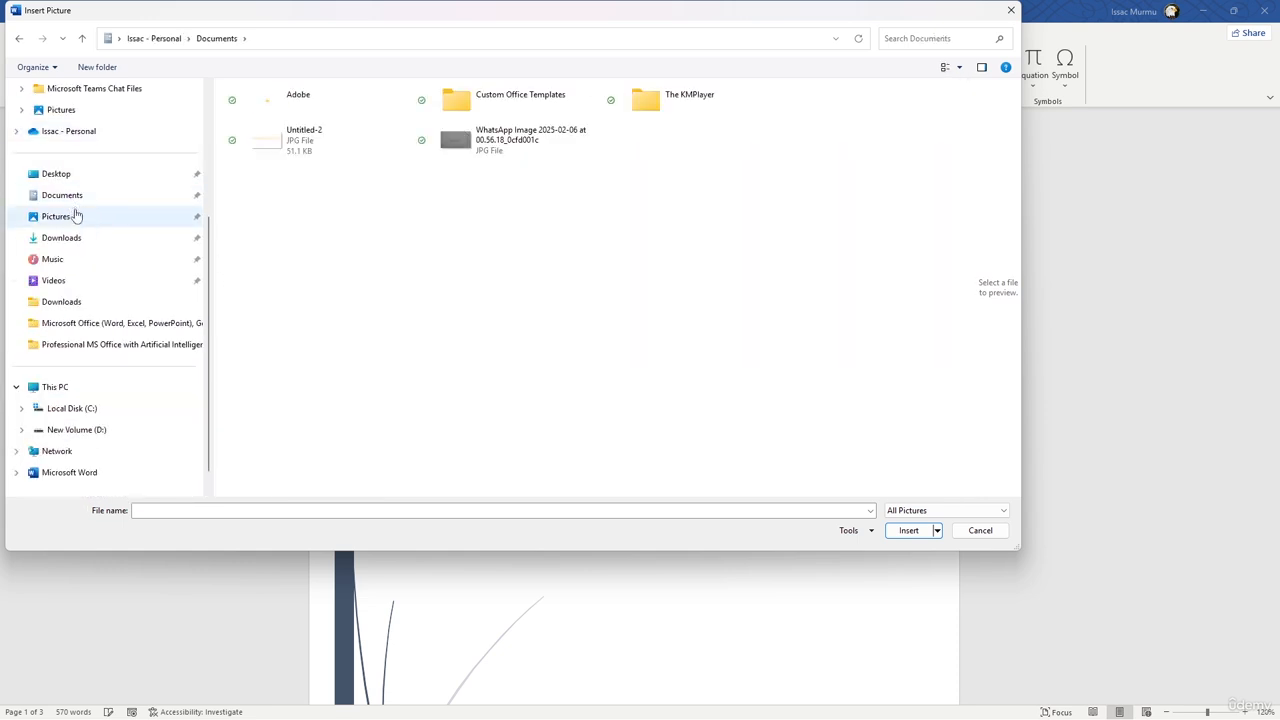
{"action": "left_click", "coordinate": [78, 305]}
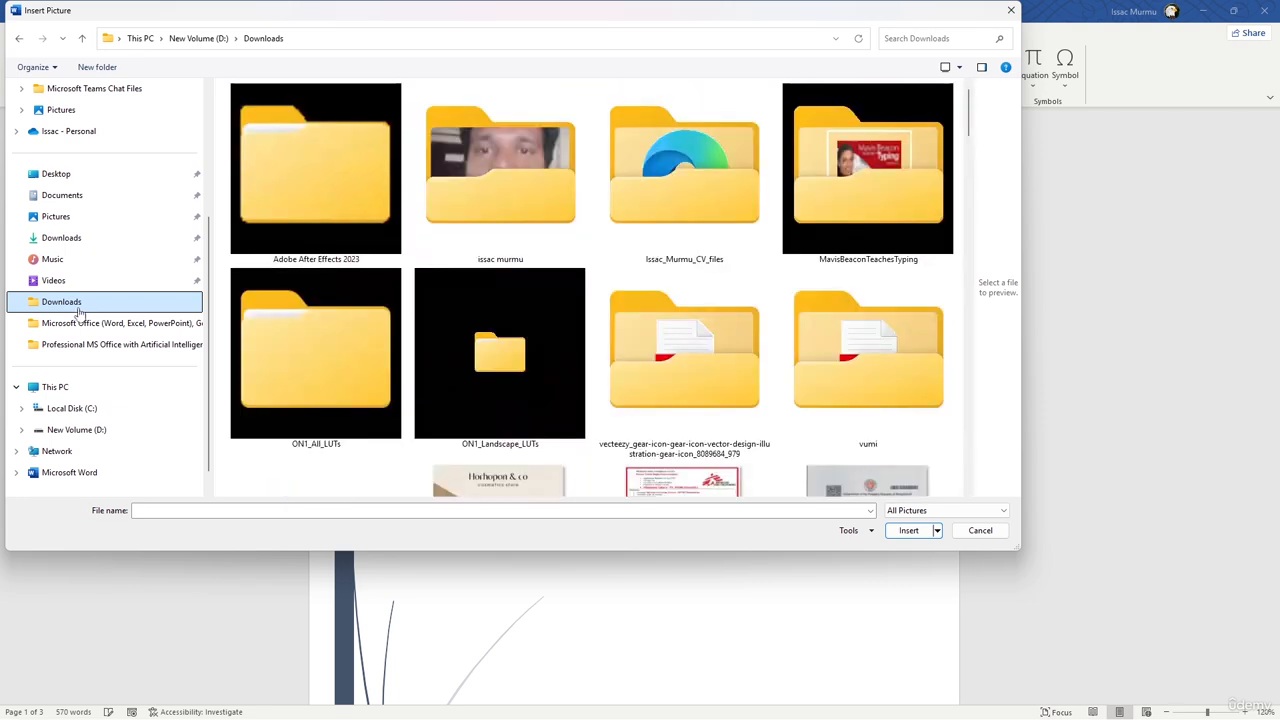
Step: Find the "Blue Circle Icon Investment Company Logo" image in the Downloads folder and insert it on the cover page
{"action": "scroll", "coordinate": [620, 212], "scroll_direction": "down", "scroll_amount": 3}
{"action": "scroll", "coordinate": [664, 218], "scroll_direction": "down", "scroll_amount": 2}
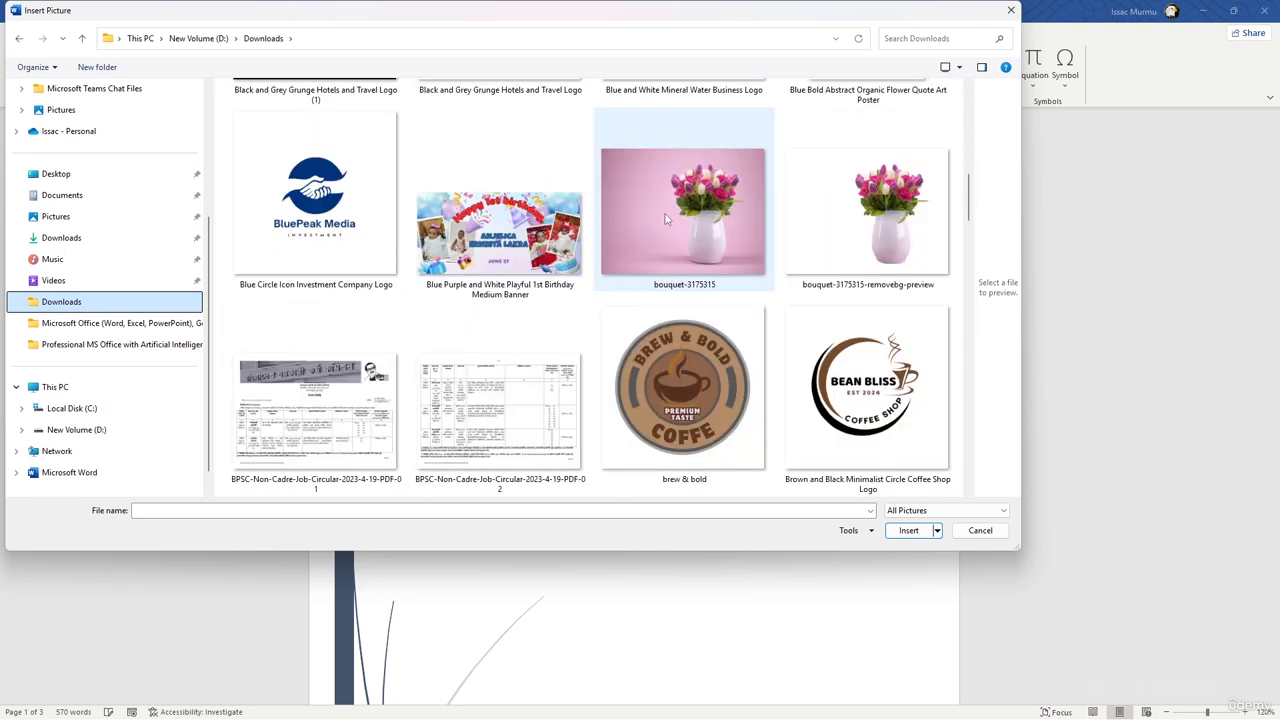
{"action": "scroll", "coordinate": [668, 218], "scroll_direction": "down", "scroll_amount": 3}
{"action": "scroll", "coordinate": [671, 218], "scroll_direction": "down", "scroll_amount": 5}
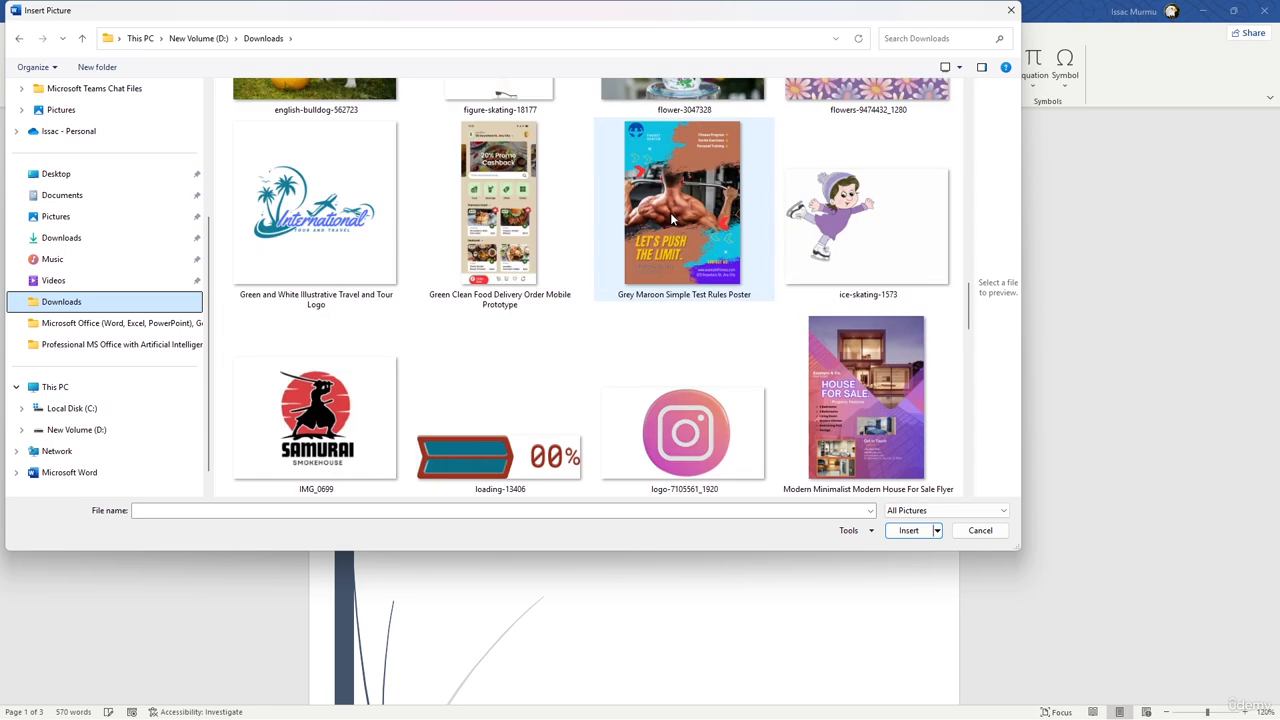
{"action": "scroll", "coordinate": [671, 218], "scroll_direction": "down", "scroll_amount": 5}
{"action": "scroll", "coordinate": [671, 218], "scroll_direction": "down", "scroll_amount": 6}
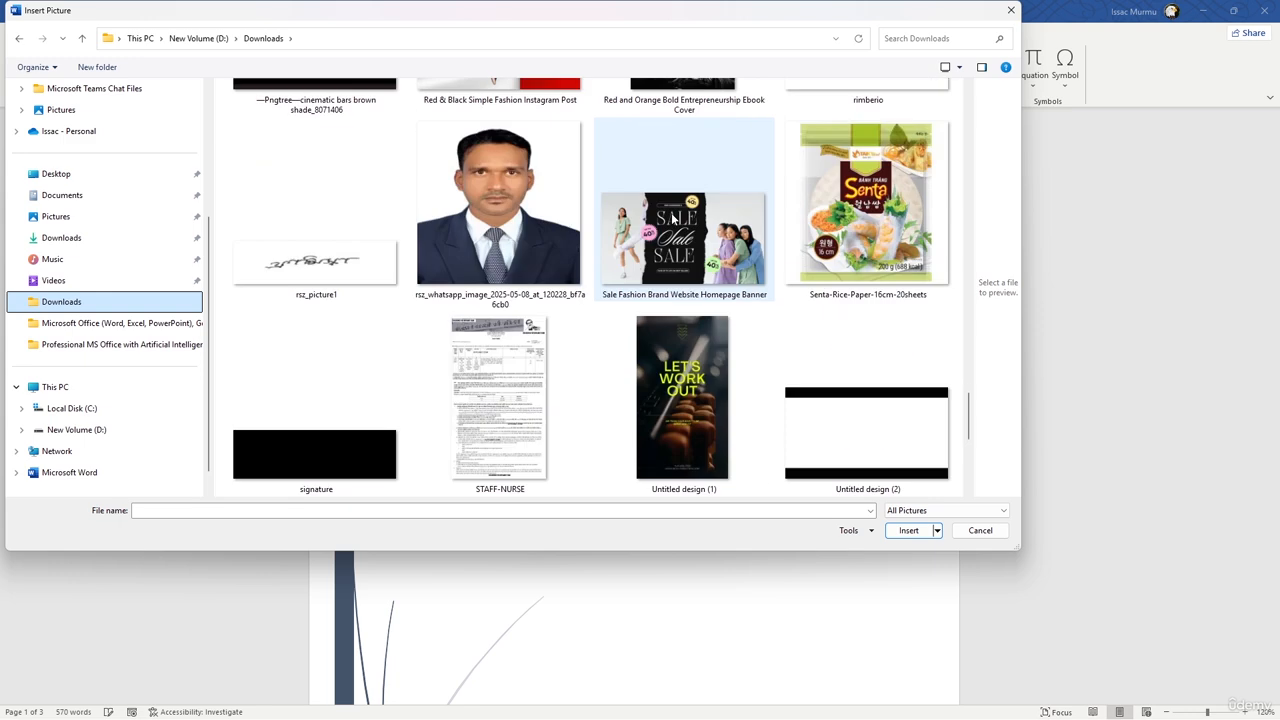
{"action": "scroll", "coordinate": [671, 218], "scroll_direction": "up", "scroll_amount": 15}
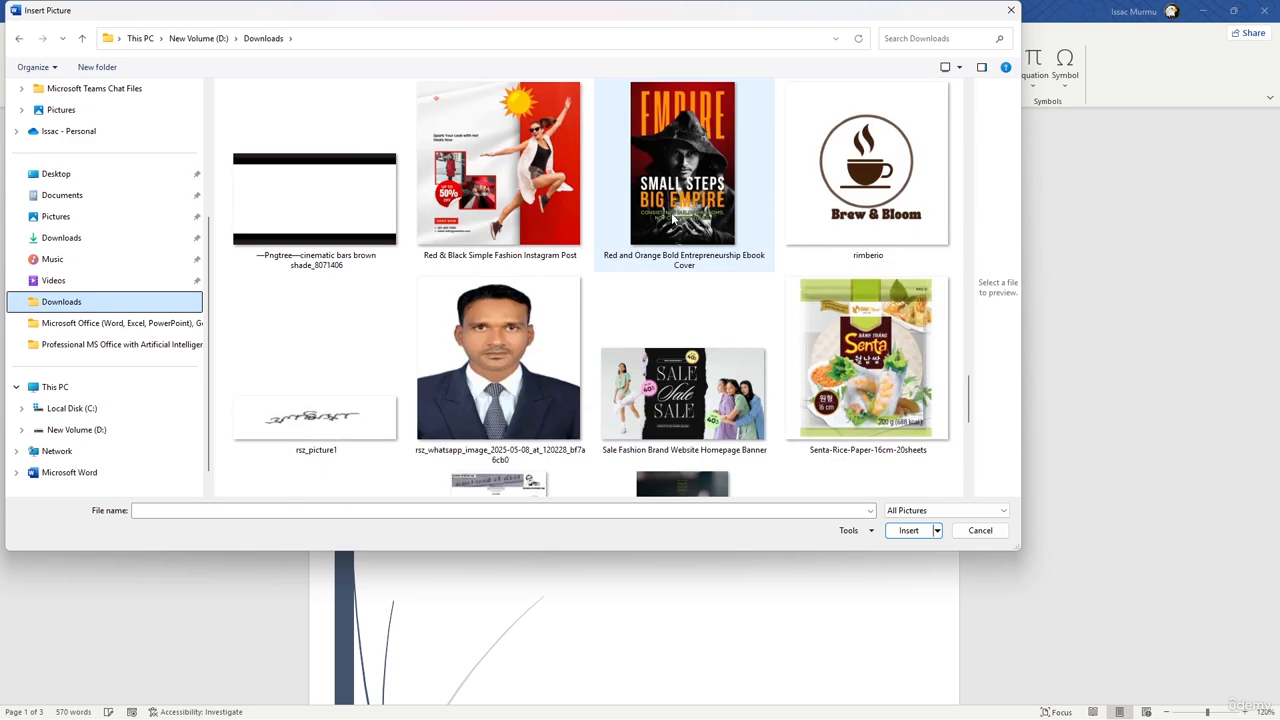
{"action": "scroll", "coordinate": [672, 216], "scroll_direction": "up", "scroll_amount": 12}
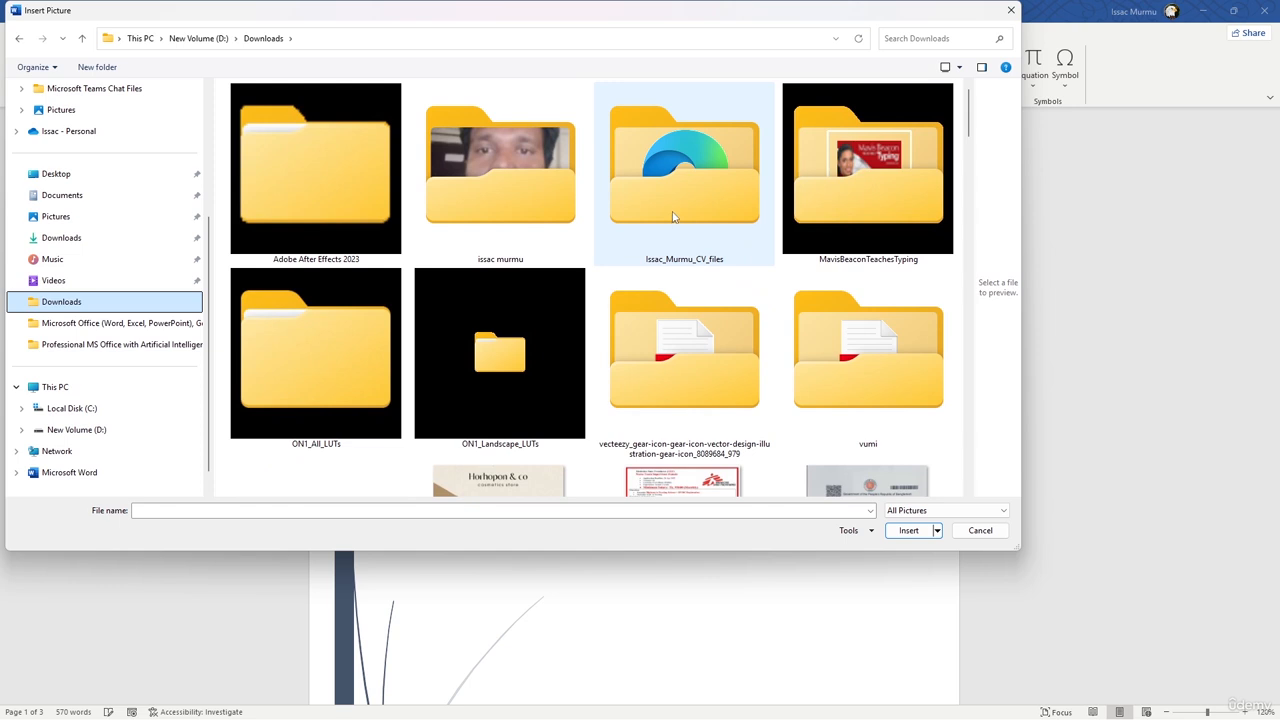
{"action": "scroll", "coordinate": [673, 217], "scroll_direction": "down", "scroll_amount": 3}
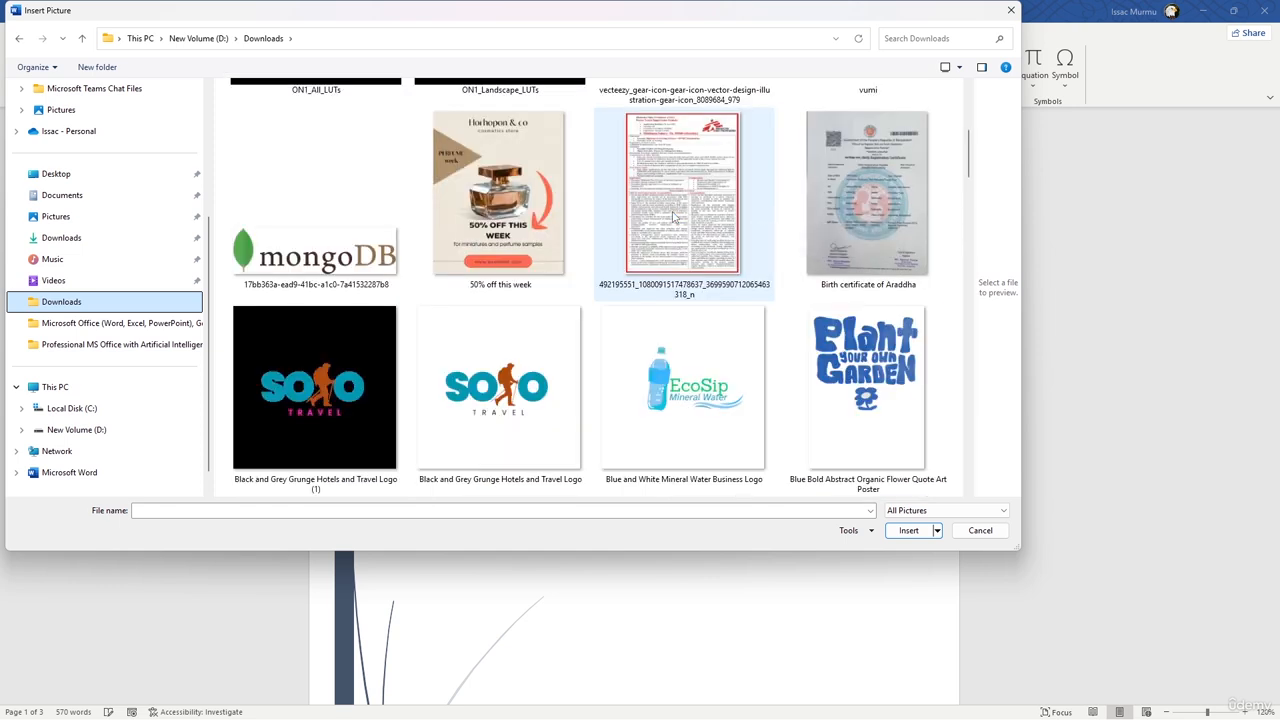
{"action": "scroll", "coordinate": [673, 217], "scroll_direction": "down", "scroll_amount": 2}
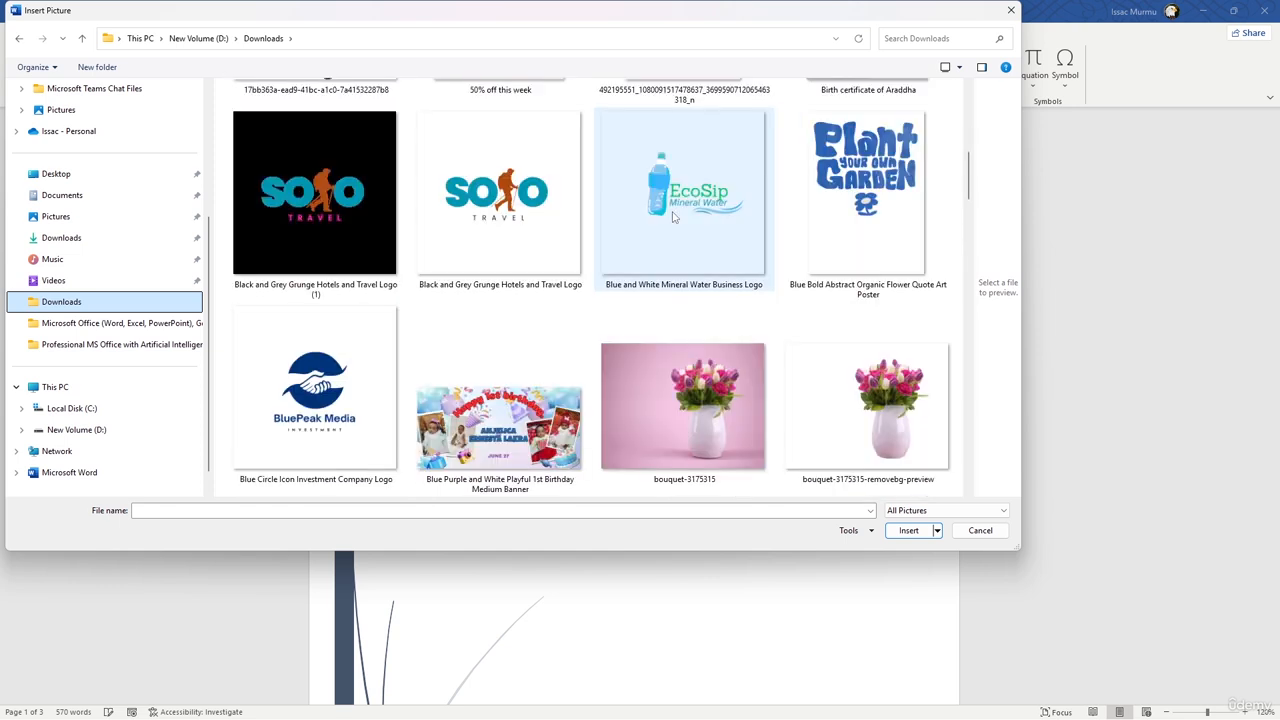
{"action": "left_click", "coordinate": [365, 350]}
{"action": "left_click", "coordinate": [908, 530]}
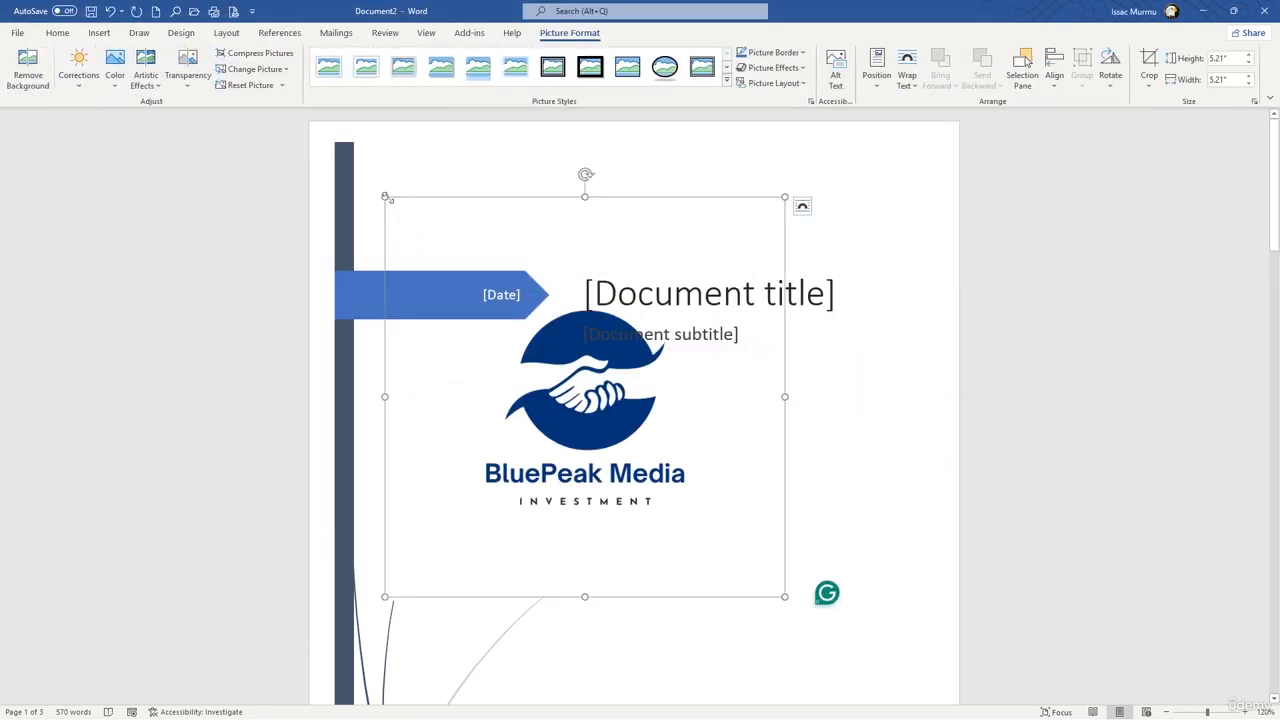
Step: Shrink the BluePeak Media logo to about 2.54 by 2.54 inches and set its text wrapping to Square
{"action": "left_click_drag", "start_coordinate": [785, 597], "coordinate": [656, 402]}
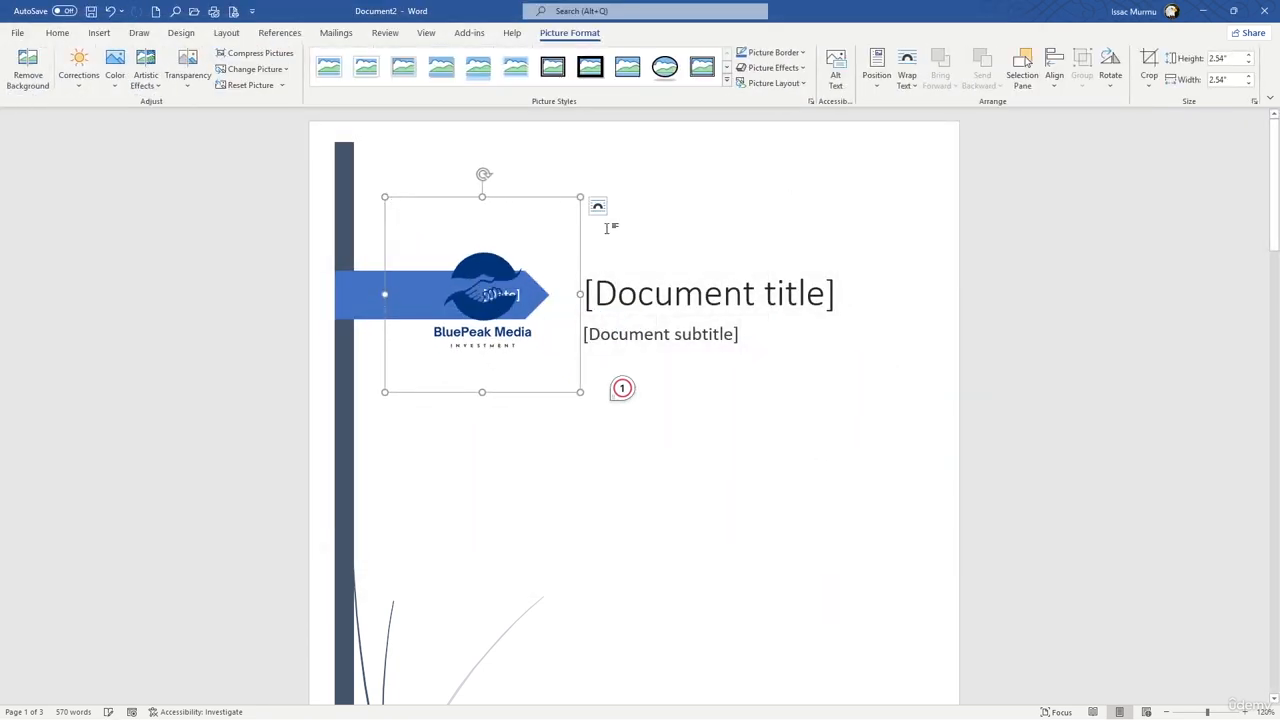
{"action": "left_click", "coordinate": [597, 206]}
{"action": "left_click", "coordinate": [637, 301]}
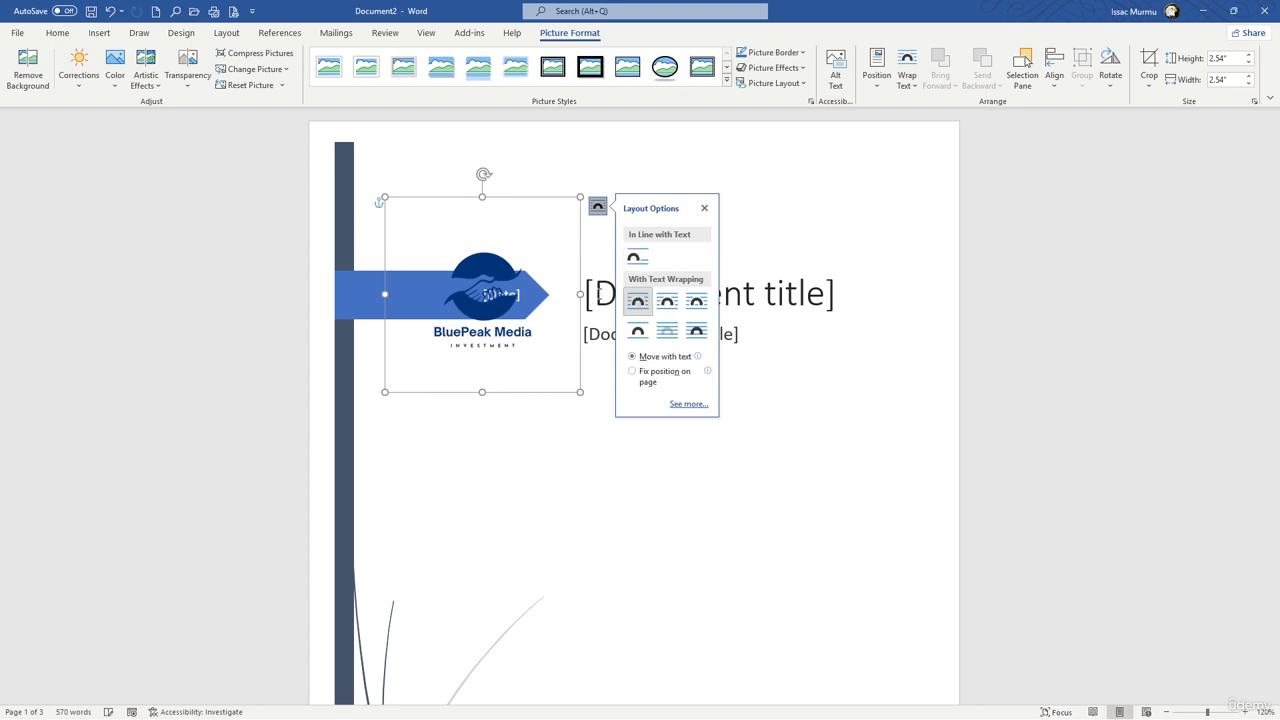
{"action": "left_click_drag", "start_coordinate": [529, 251], "coordinate": [551, 251]}
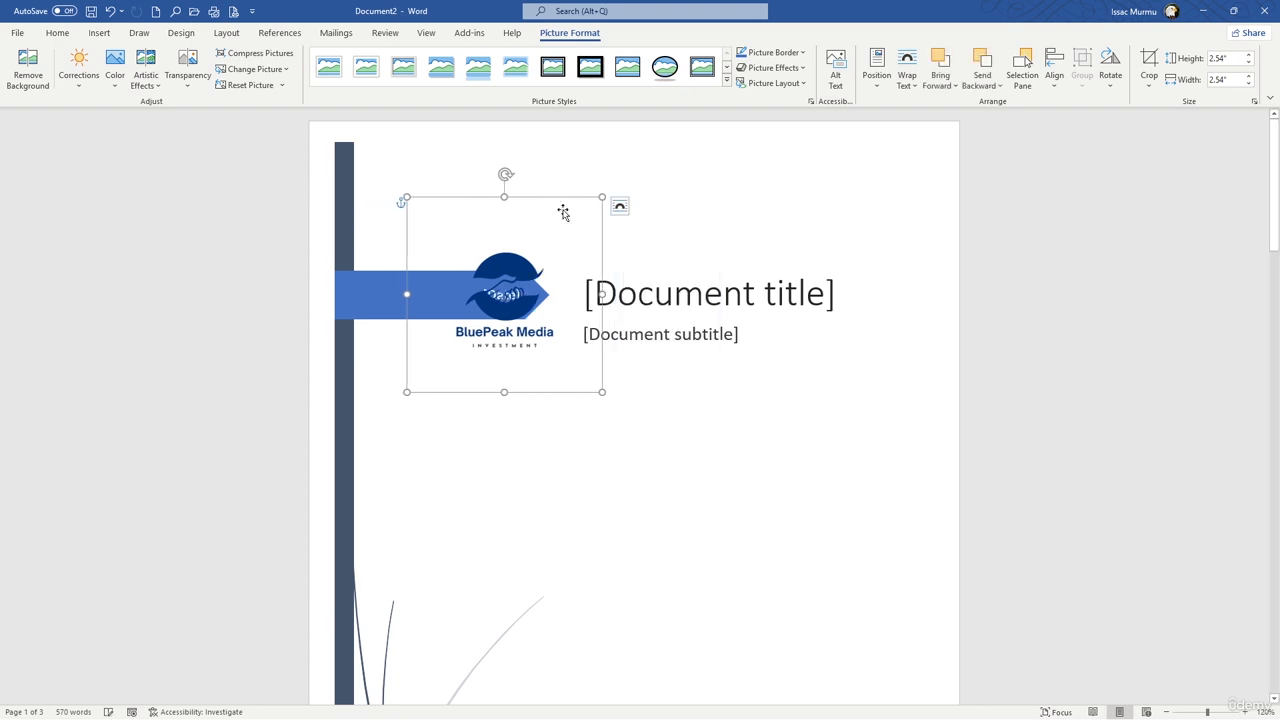
Step: Set the logo's text wrapping to Tight and move it below the document subtitle near the page's right edge
{"action": "left_click", "coordinate": [619, 206]}
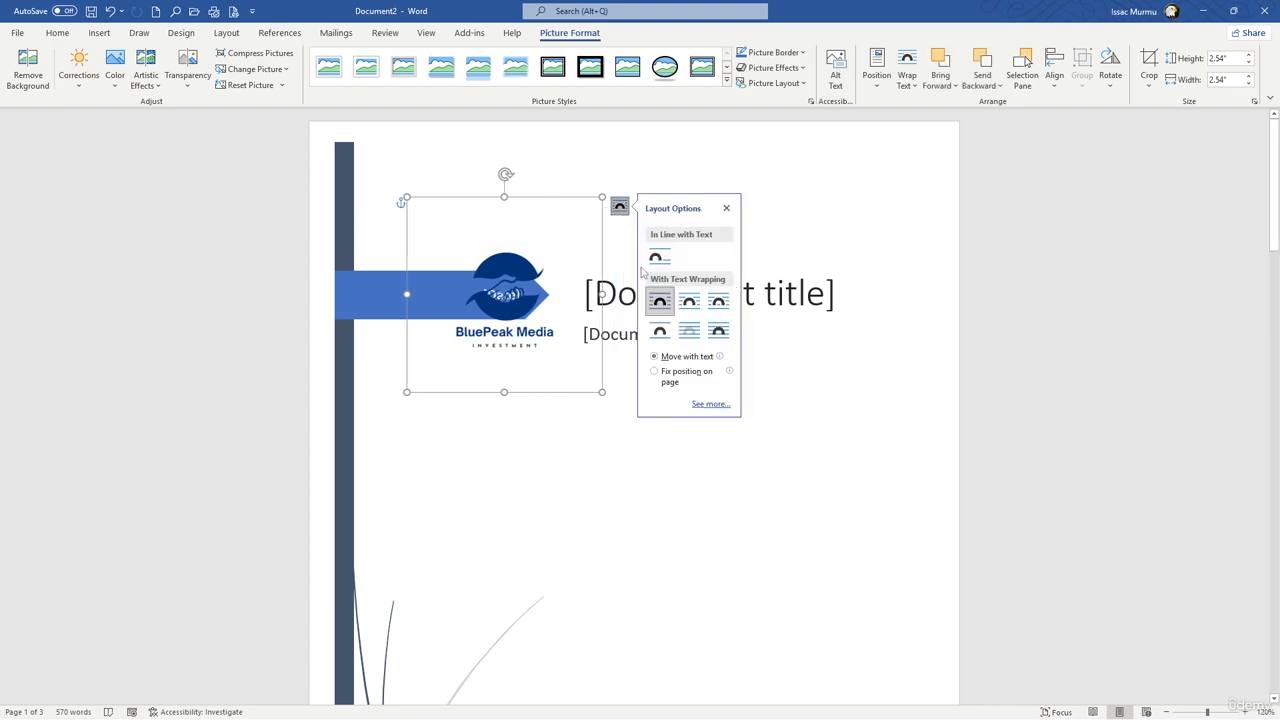
{"action": "left_click", "coordinate": [689, 331]}
{"action": "left_click_drag", "start_coordinate": [543, 240], "coordinate": [880, 377]}
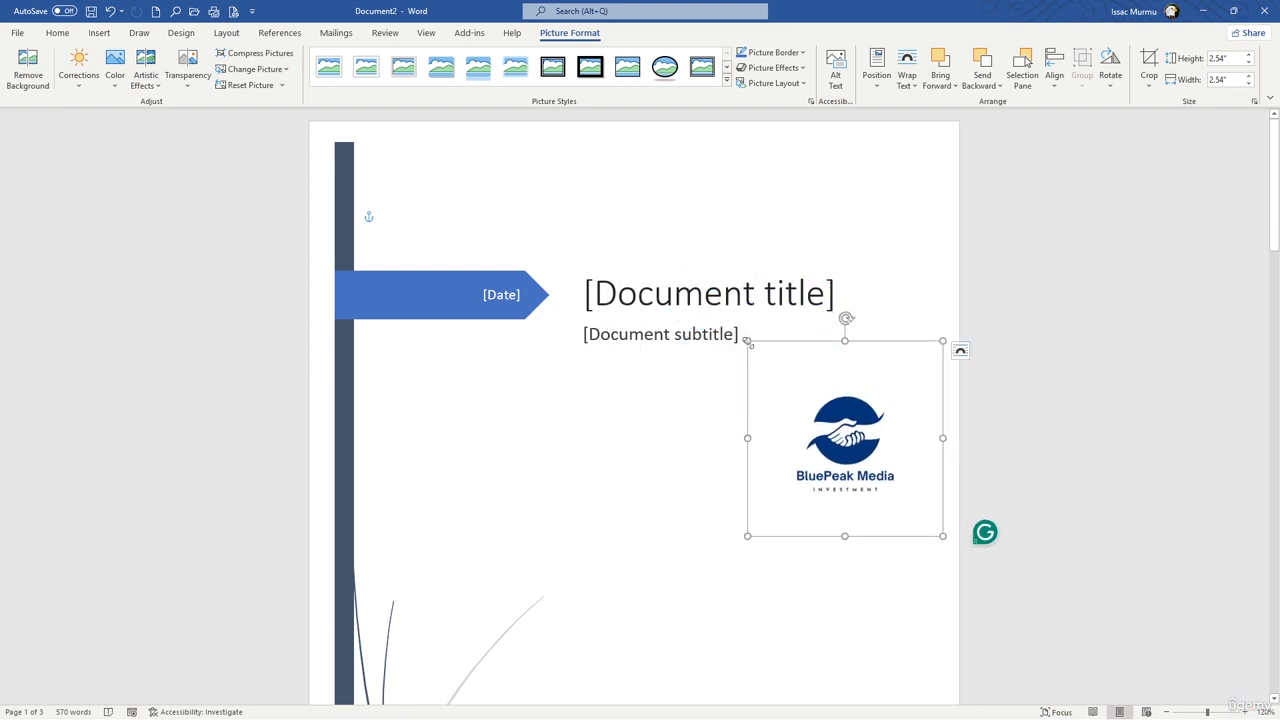
Step: Try the logo at about 1.85 inches over the date banner, and enlarge it in the blank area below the subtitle
{"action": "left_click_drag", "start_coordinate": [749, 345], "coordinate": [842, 225]}
{"action": "left_click_drag", "start_coordinate": [892, 172], "coordinate": [432, 143]}
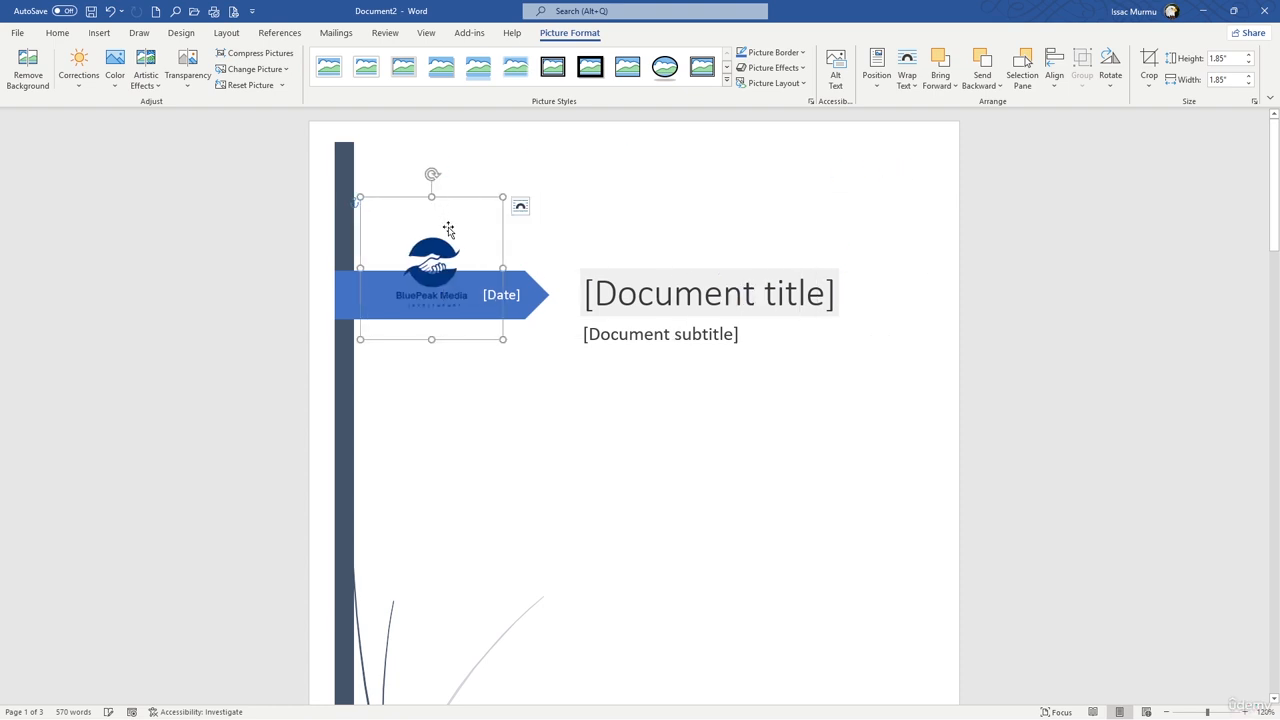
{"action": "left_click_drag", "start_coordinate": [443, 229], "coordinate": [951, 226]}
{"action": "left_click_drag", "start_coordinate": [863, 373], "coordinate": [751, 506]}
{"action": "left_click", "coordinate": [884, 305]}
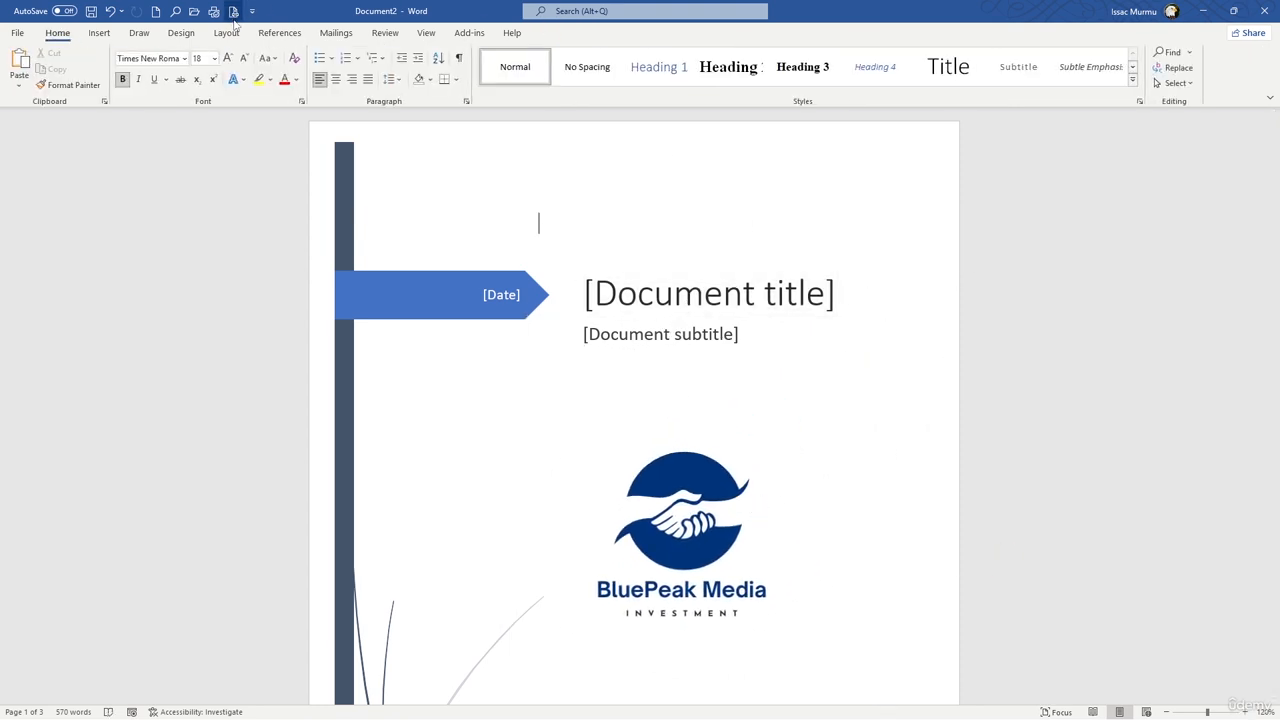
Step: Try the enlarged logo at different spots on the cover page, above the author name and over the title
{"action": "scroll", "coordinate": [745, 330], "scroll_direction": "down", "scroll_amount": 2}
{"action": "left_click_drag", "start_coordinate": [693, 425], "coordinate": [698, 580]}
{"action": "scroll", "coordinate": [731, 489], "scroll_direction": "down", "scroll_amount": 4}
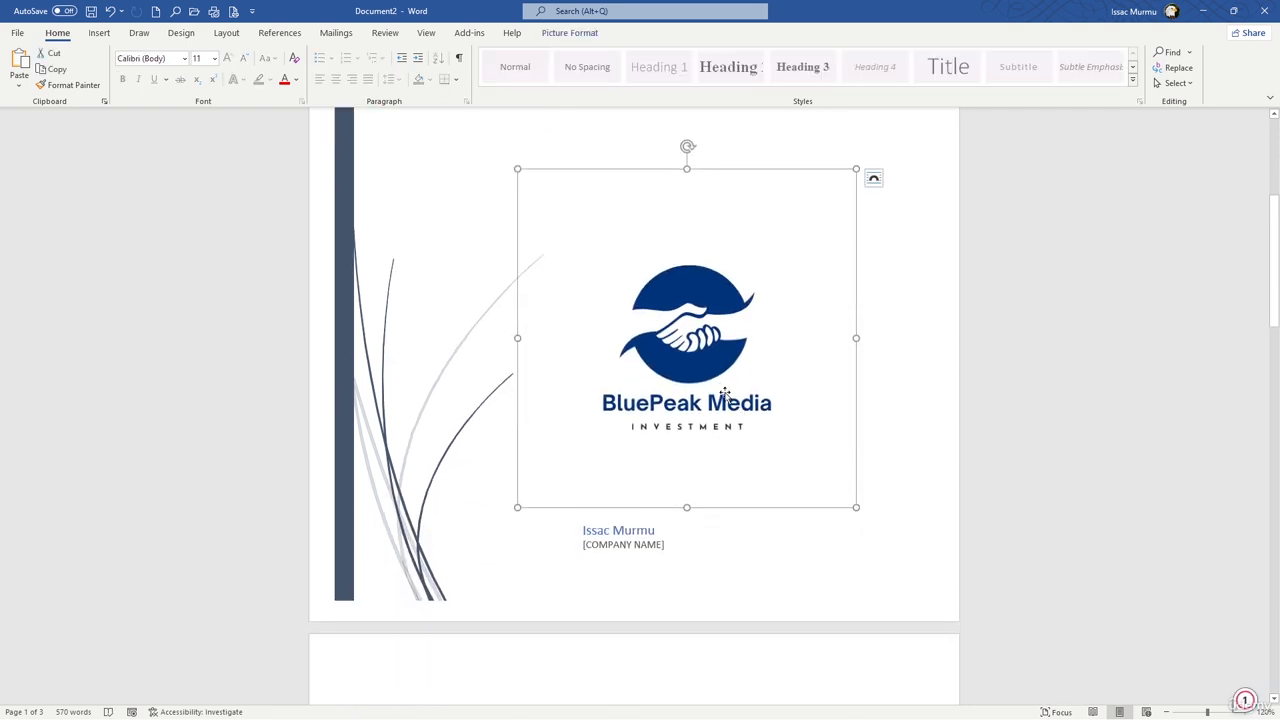
{"action": "left_click_drag", "start_coordinate": [718, 393], "coordinate": [833, 470]}
{"action": "left_click_drag", "start_coordinate": [867, 521], "coordinate": [731, 452]}
{"action": "scroll", "coordinate": [650, 265], "scroll_direction": "up", "scroll_amount": 3}
{"action": "scroll", "coordinate": [650, 265], "scroll_direction": "up", "scroll_amount": 1}
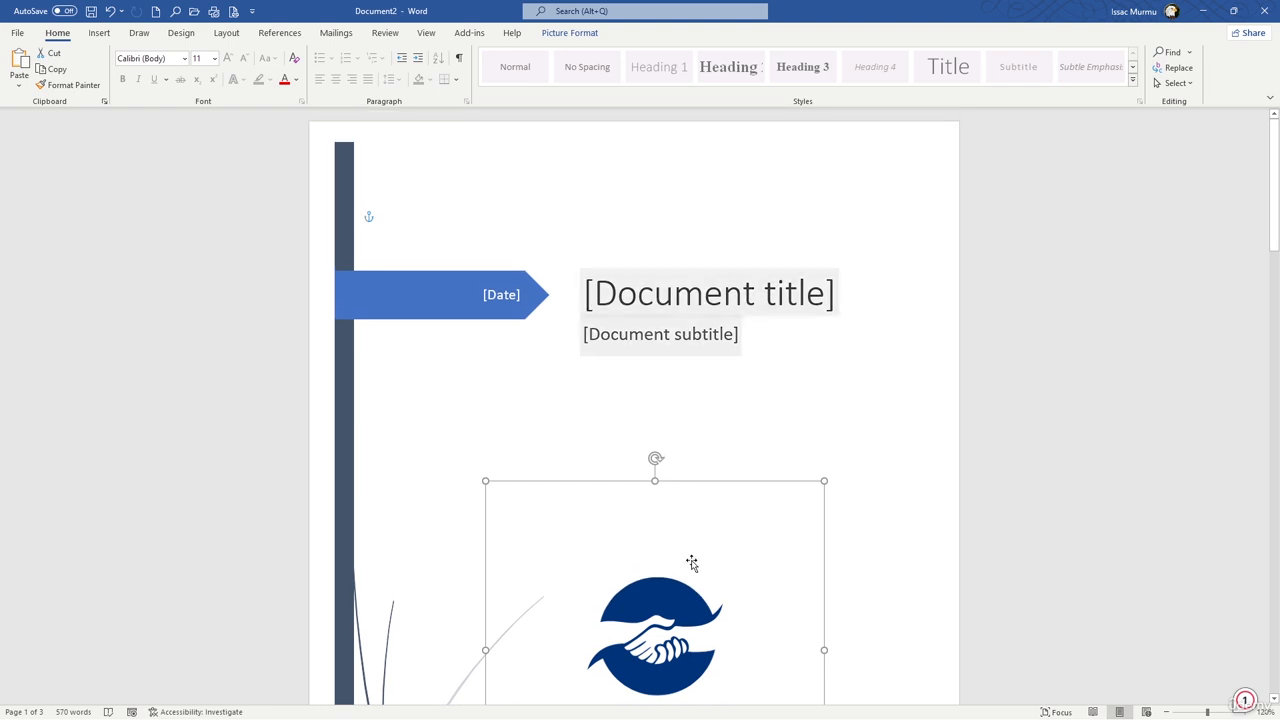
{"action": "left_click_drag", "start_coordinate": [691, 563], "coordinate": [788, 279]}
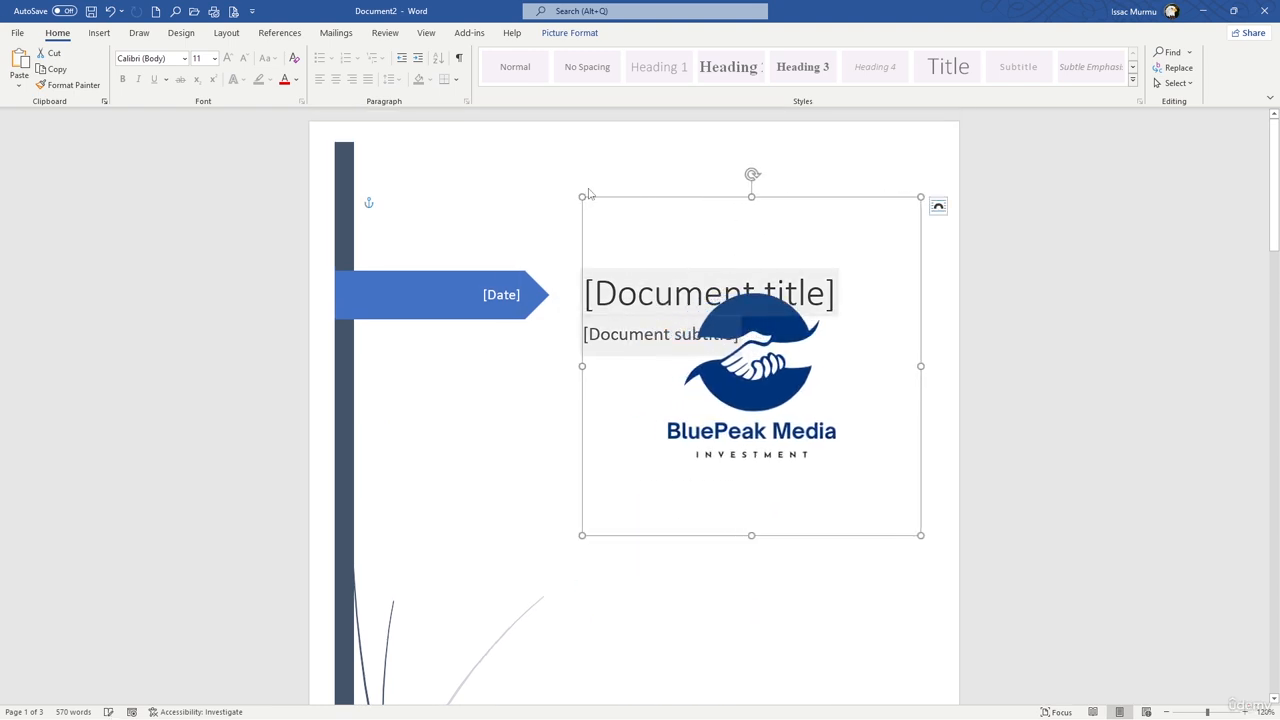
Step: Set the logo's text wrapping to Through and move it to the open area below the document subtitle
{"action": "left_click", "coordinate": [938, 206]}
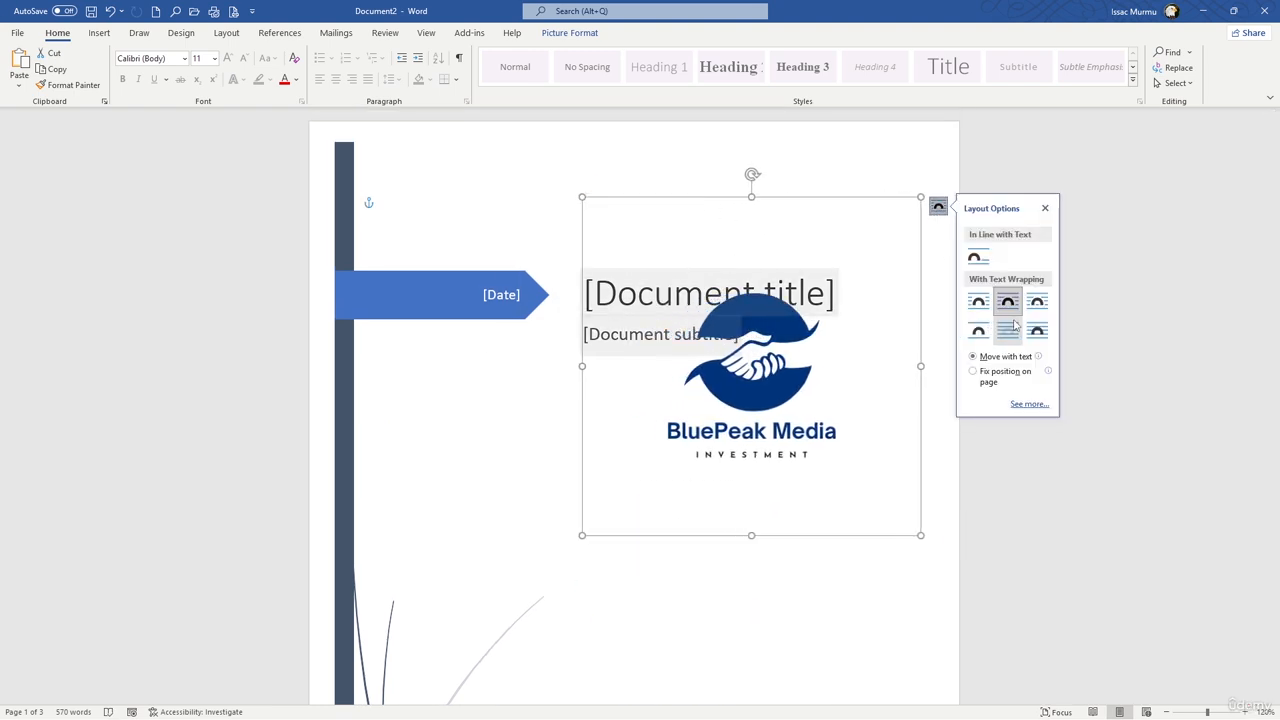
{"action": "left_click", "coordinate": [1040, 306]}
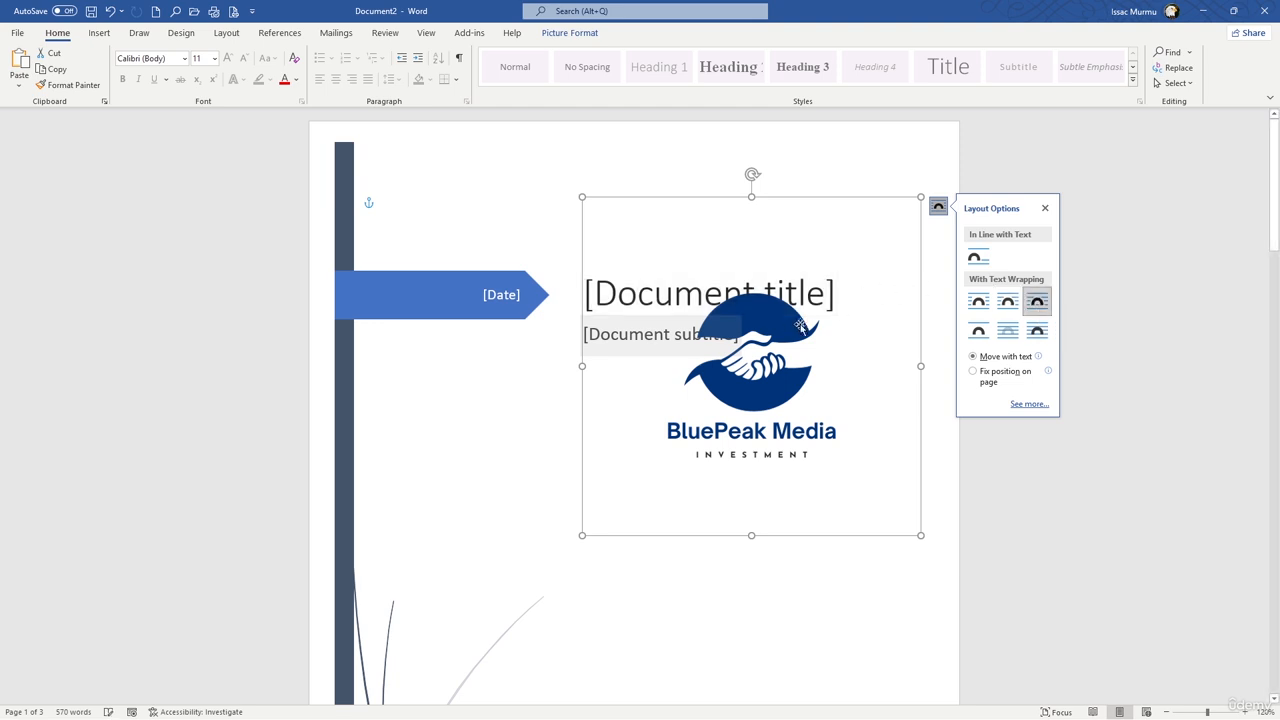
{"action": "left_click_drag", "start_coordinate": [813, 333], "coordinate": [683, 484]}
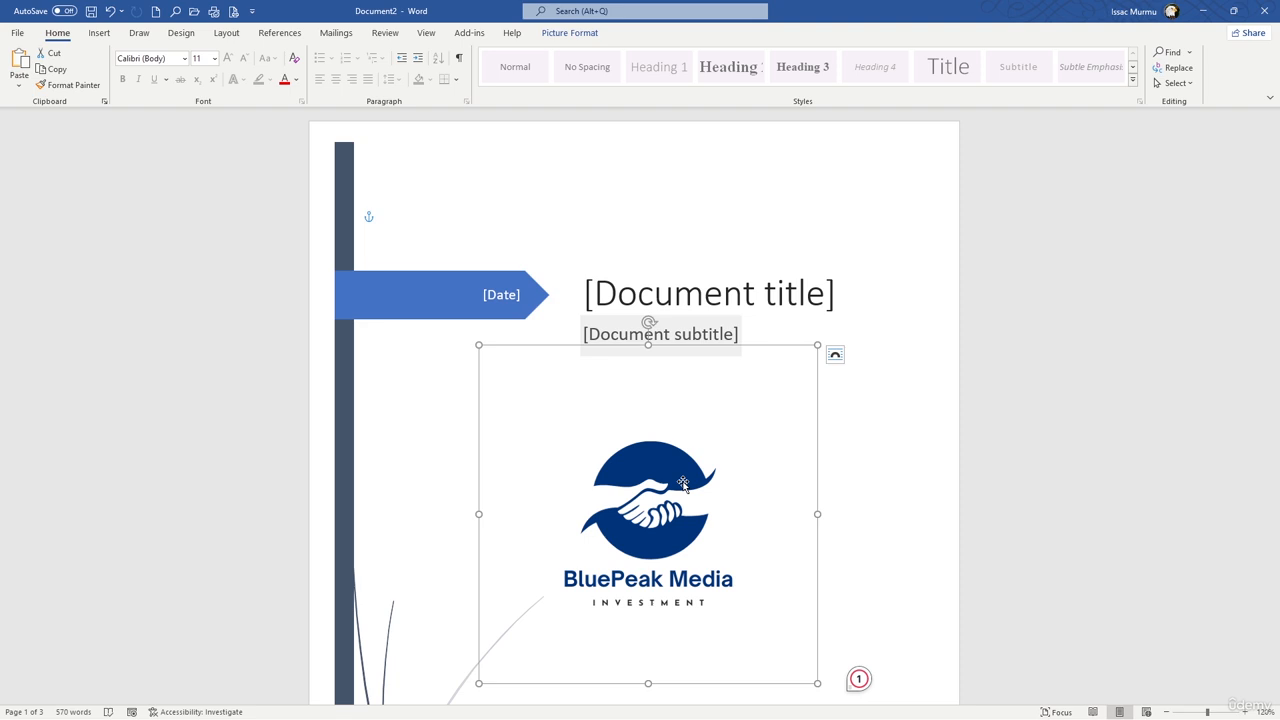
{"action": "left_click", "coordinate": [640, 215]}
Step: Shrink the logo and place it in the upper-right corner of the cover page, above the document title
{"action": "scroll", "coordinate": [666, 357], "scroll_direction": "up", "scroll_amount": 10}
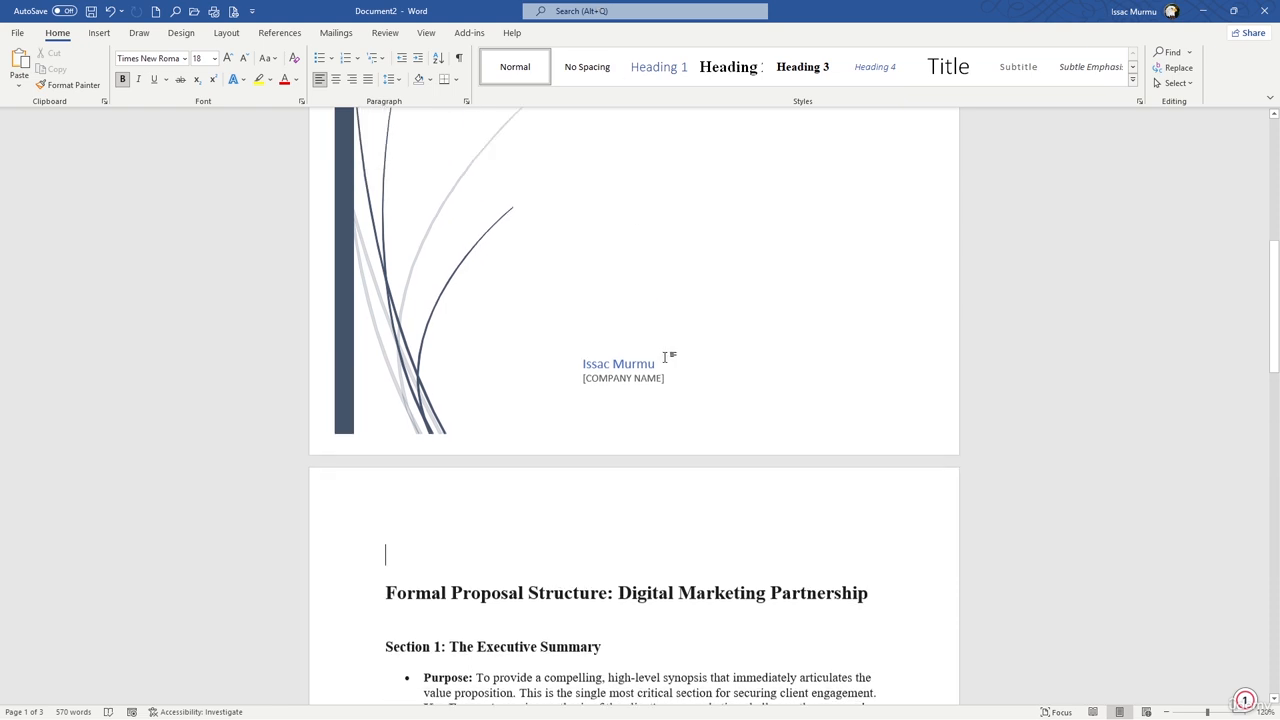
{"action": "left_click", "coordinate": [796, 480]}
{"action": "left_click_drag", "start_coordinate": [795, 471], "coordinate": [857, 204]}
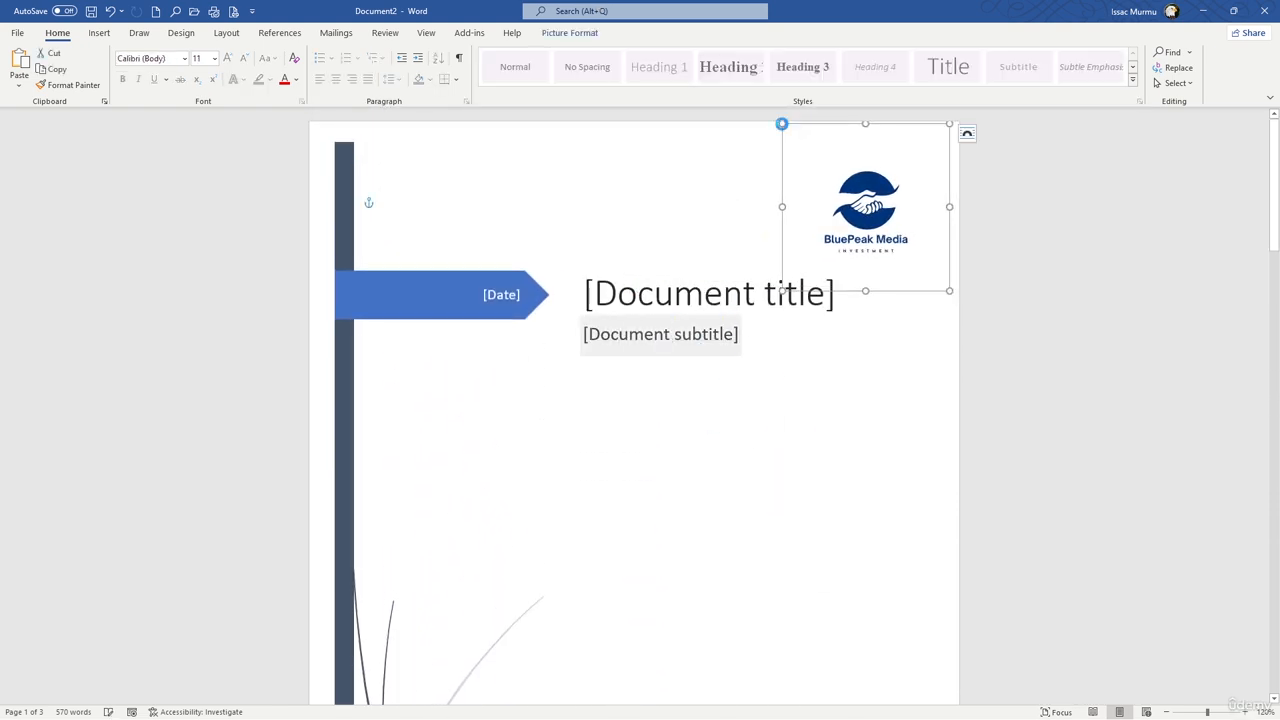
{"action": "left_click_drag", "start_coordinate": [782, 123], "coordinate": [813, 155]}
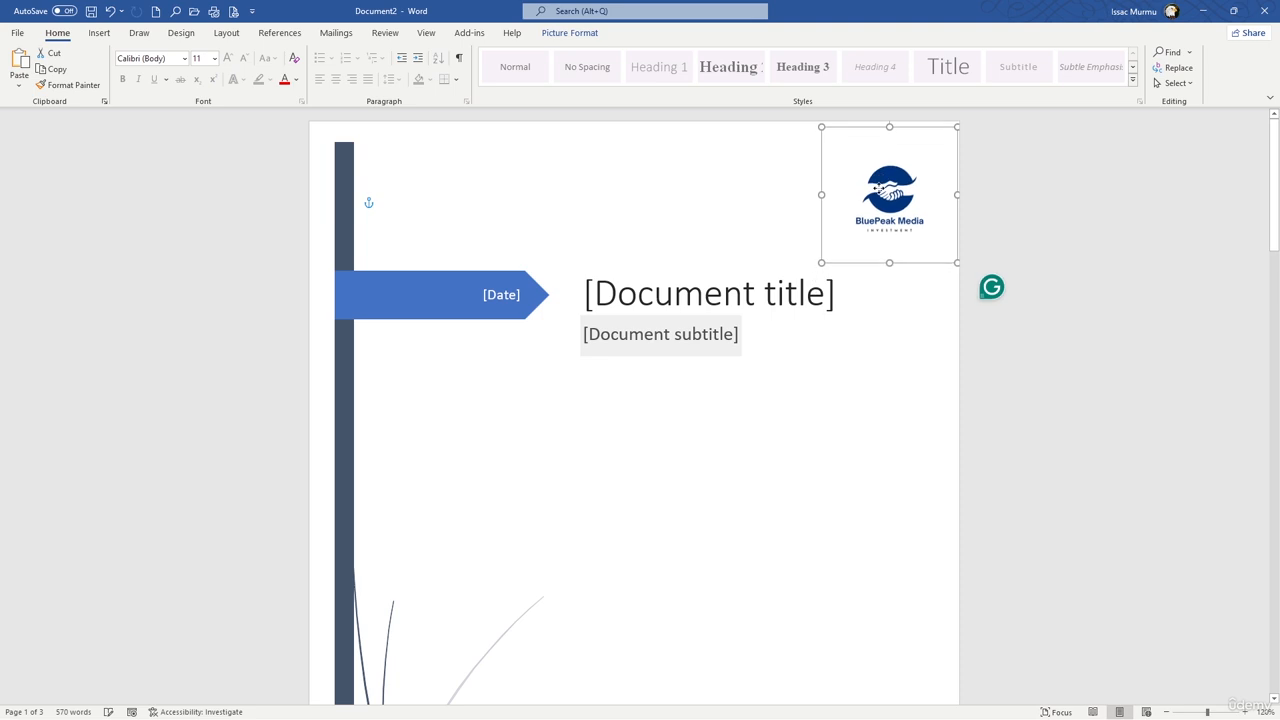
{"action": "left_click", "coordinate": [908, 334]}
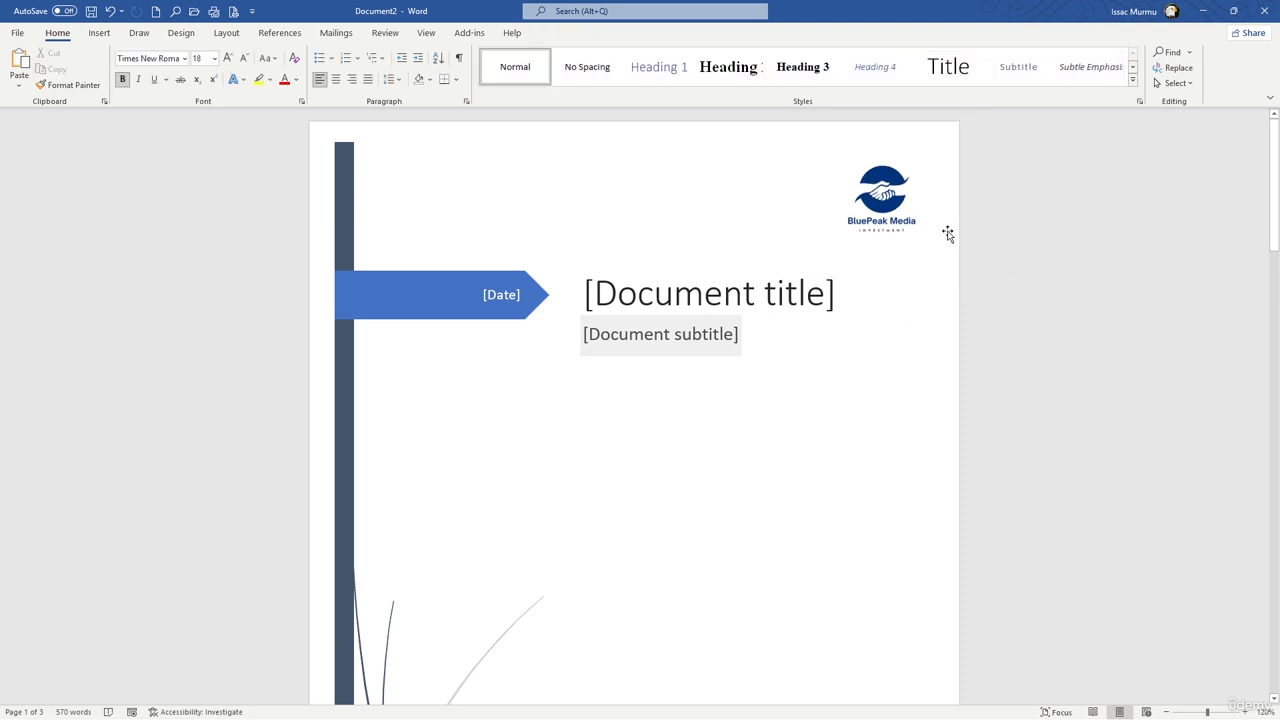
Step: Fill in the company name placeholder at the bottom of the cover page with BLUEPEAK MEDIA
{"action": "scroll", "coordinate": [835, 251], "scroll_direction": "down", "scroll_amount": 2}
{"action": "scroll", "coordinate": [835, 251], "scroll_direction": "down", "scroll_amount": 6}
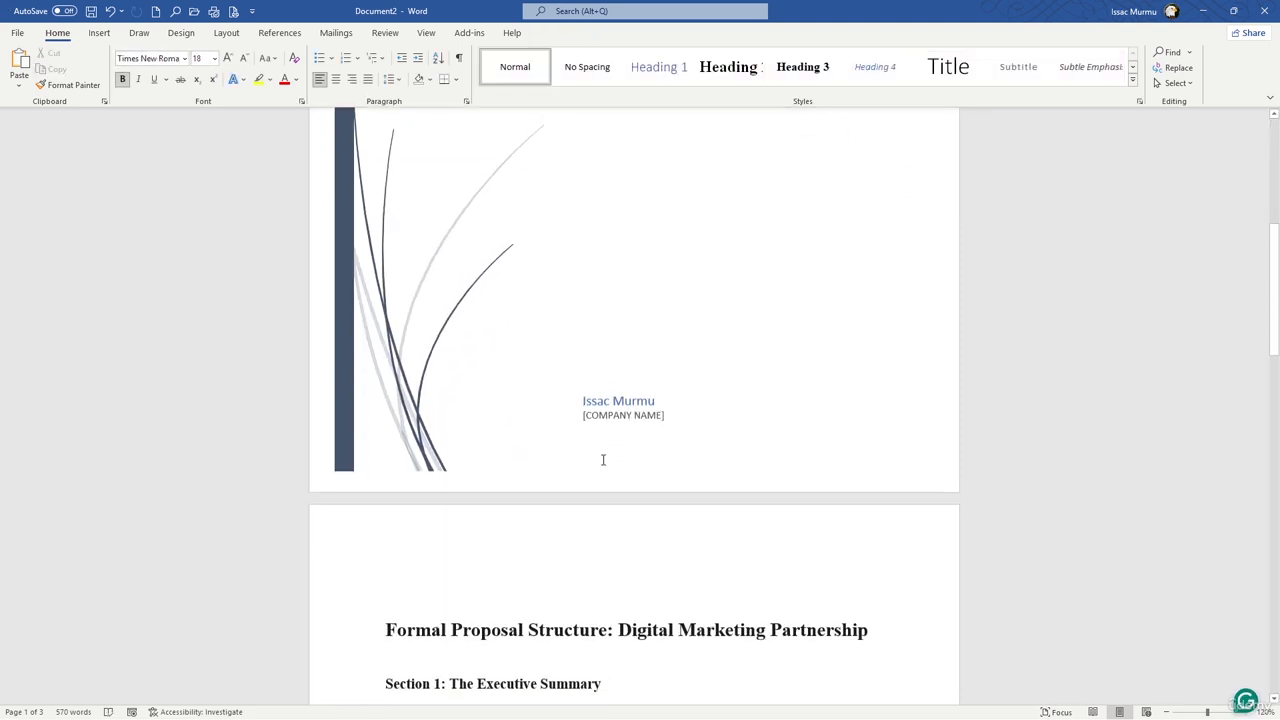
{"action": "left_click", "coordinate": [614, 399]}
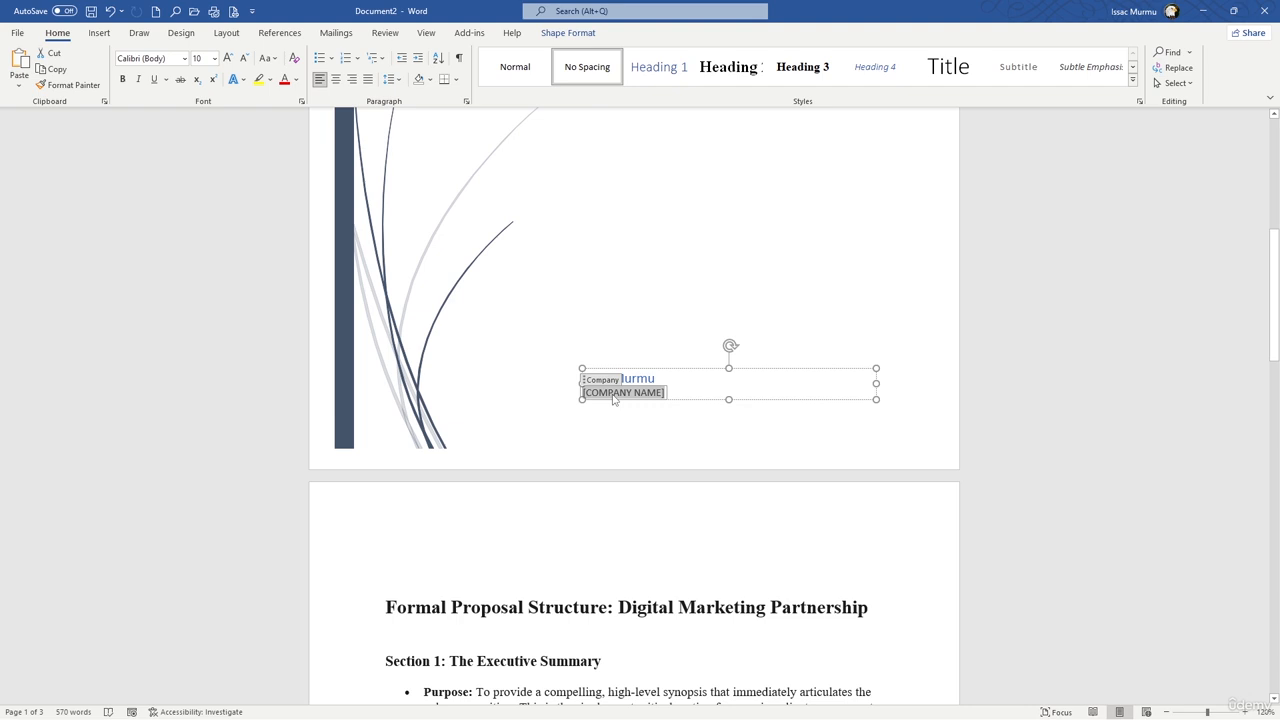
{"action": "type", "text": "BLUE"}
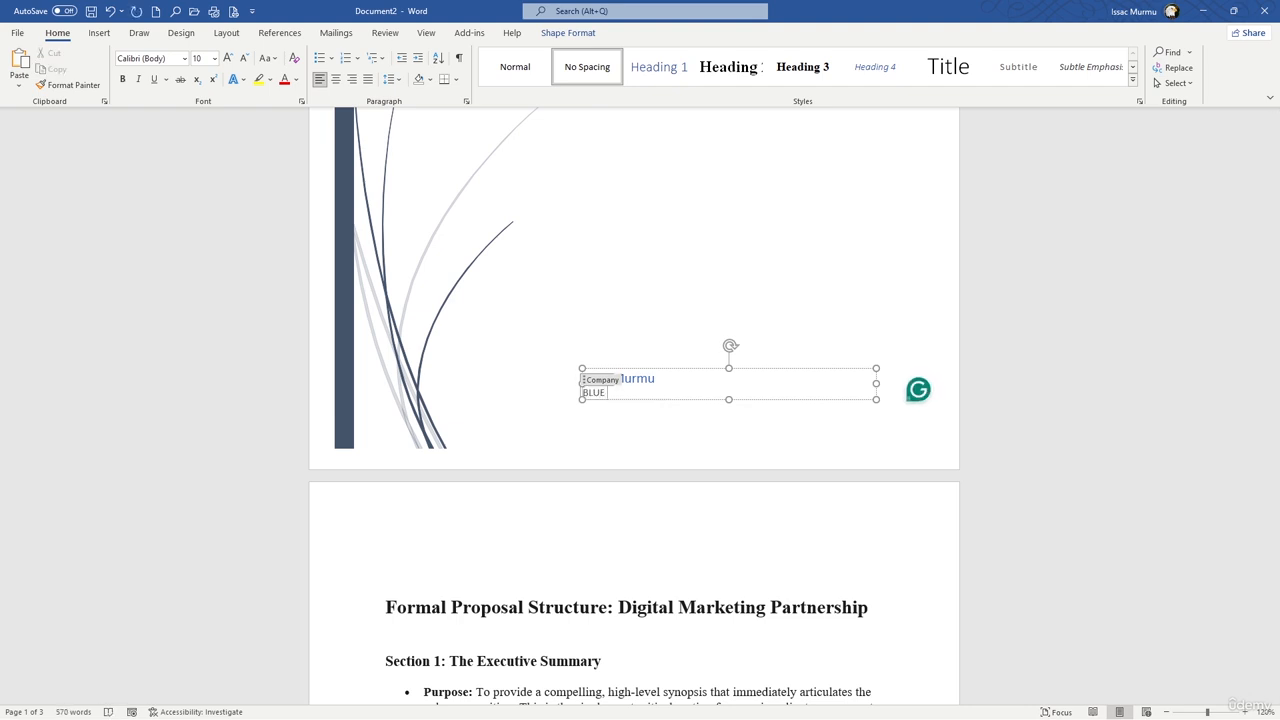
{"action": "type", "text": "PEAK MEDIA"}
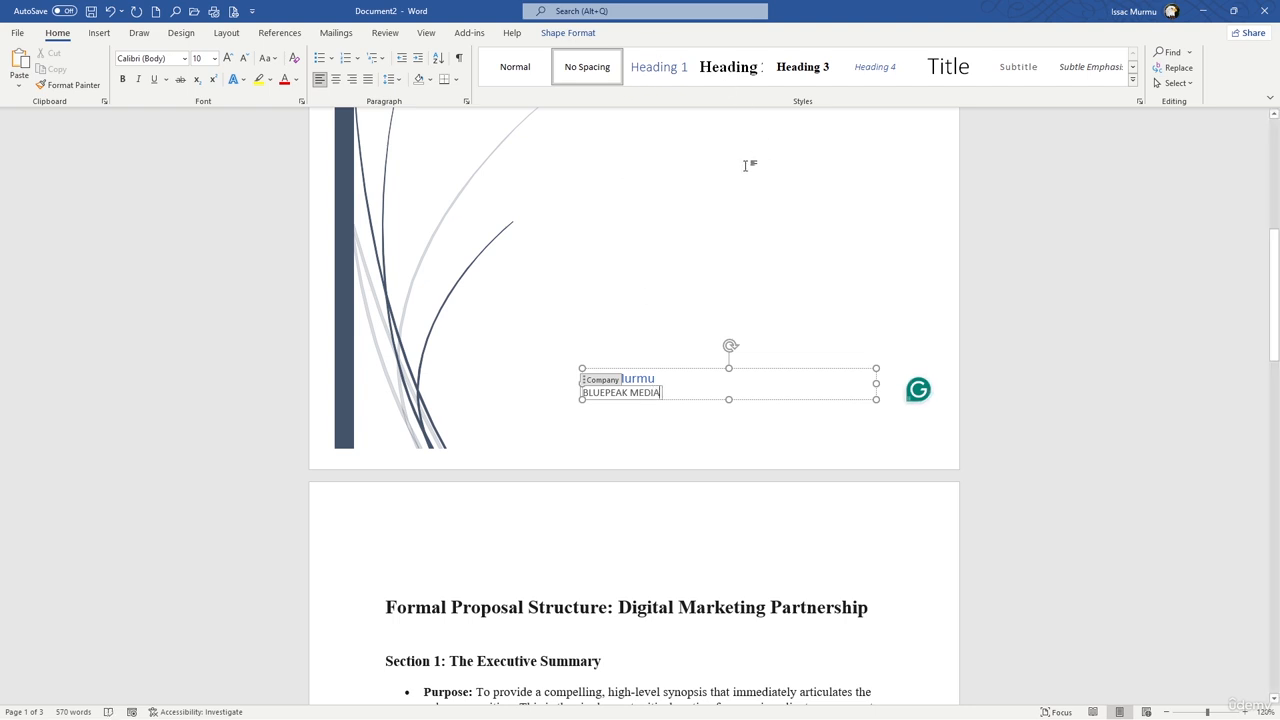
Step: Replace the document title placeholder on the cover page with Project Proposal
{"action": "scroll", "coordinate": [690, 228], "scroll_direction": "up", "scroll_amount": 3}
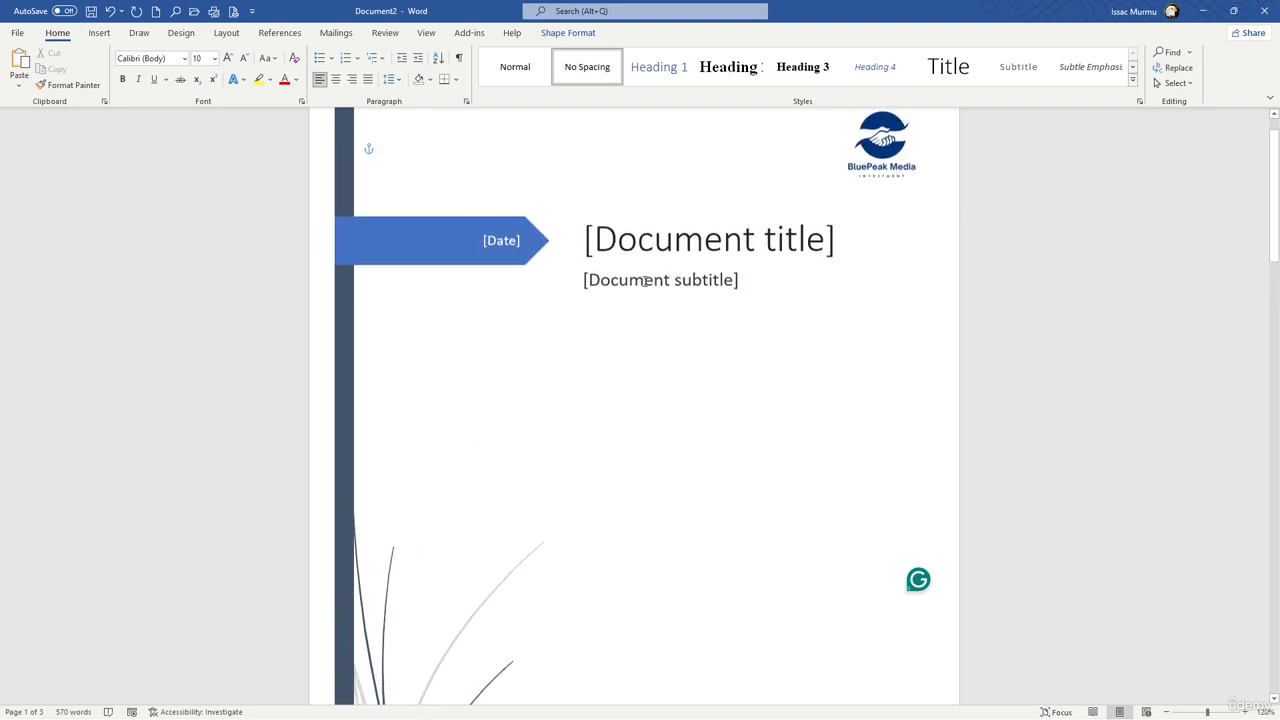
{"action": "scroll", "coordinate": [640, 286], "scroll_direction": "up", "scroll_amount": 5}
{"action": "left_click", "coordinate": [660, 300]}
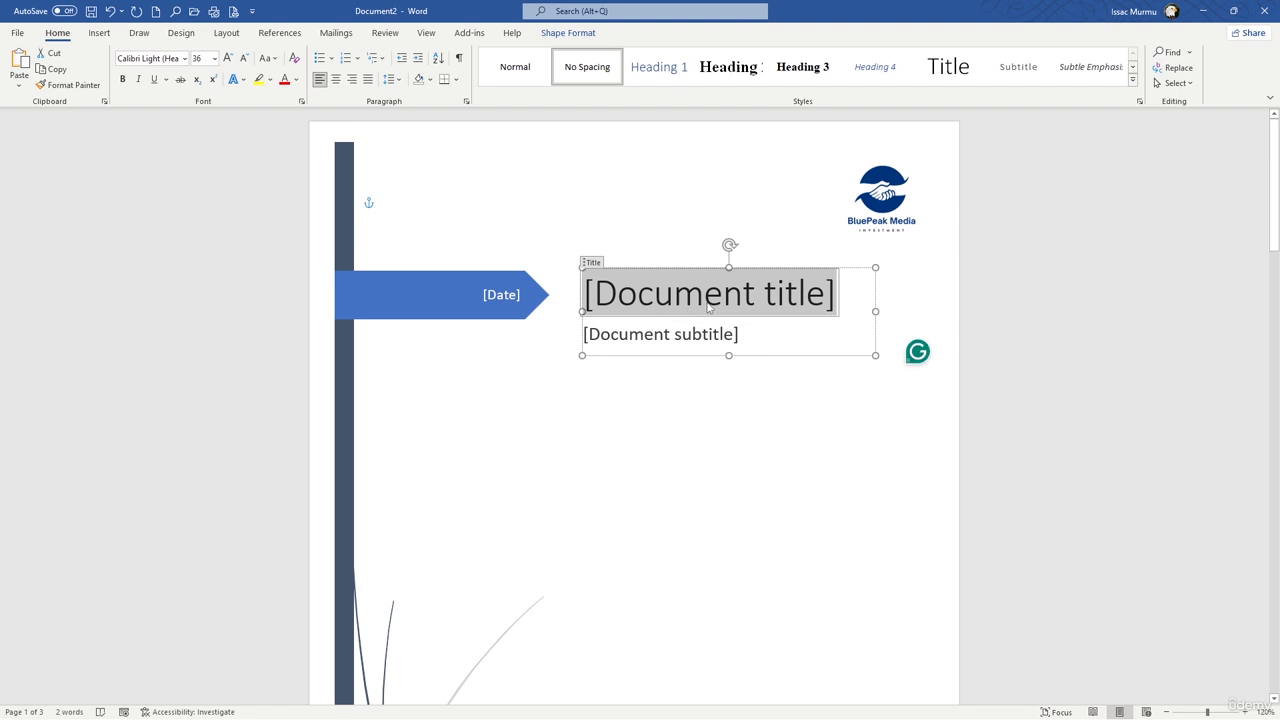
{"action": "type", "text": "Projse"}
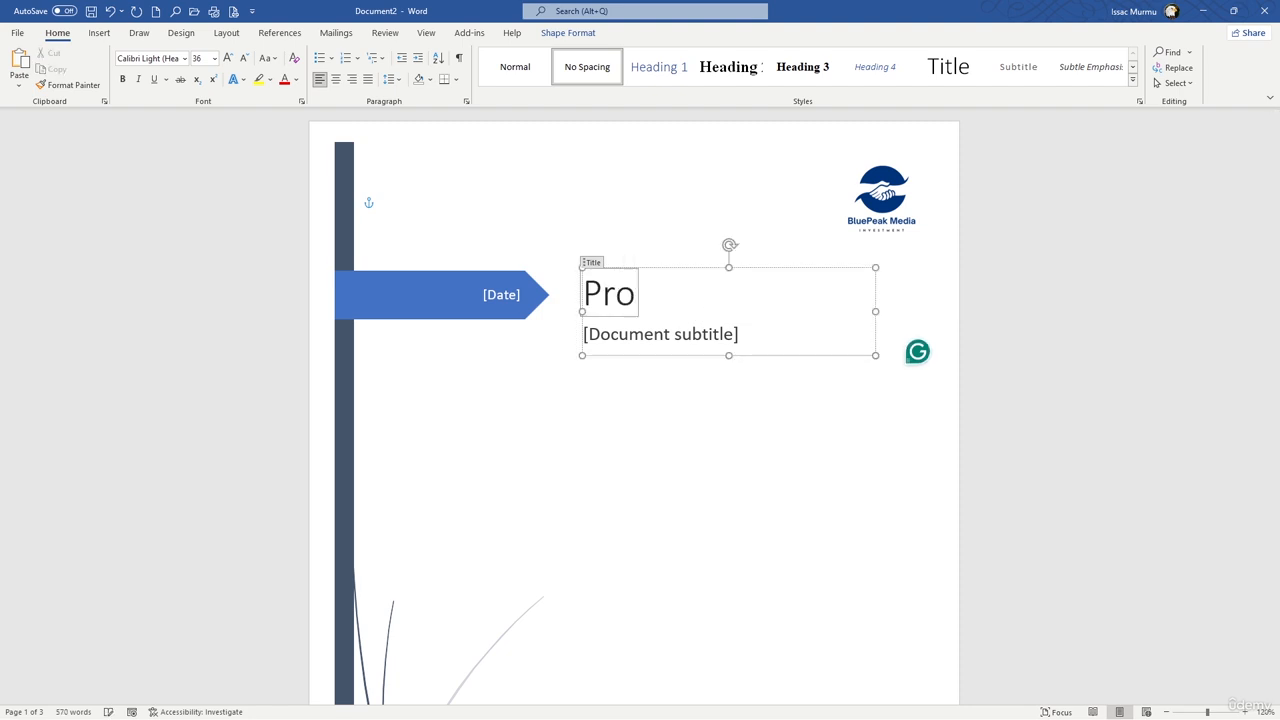
{"action": "key", "text": "BackSpace"}
{"action": "key", "text": "BackSpace"}
{"action": "type", "text": "ect"}
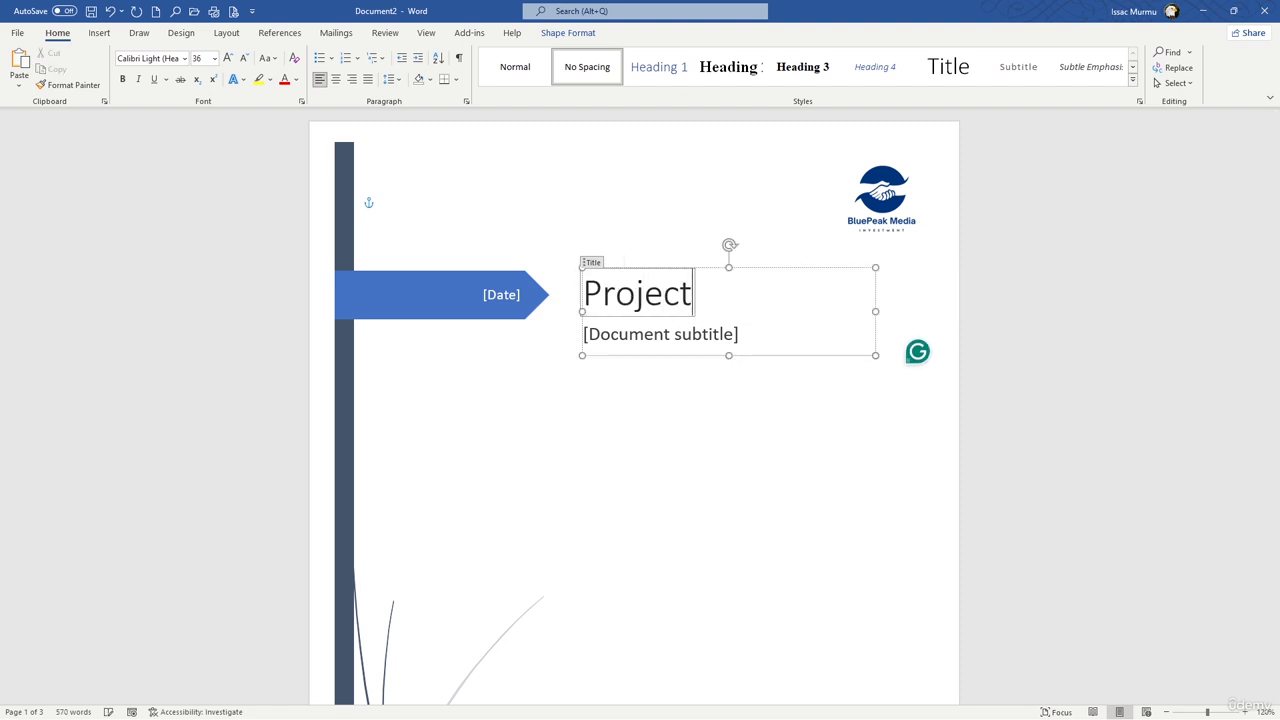
{"action": "type", "text": " Proposal"}
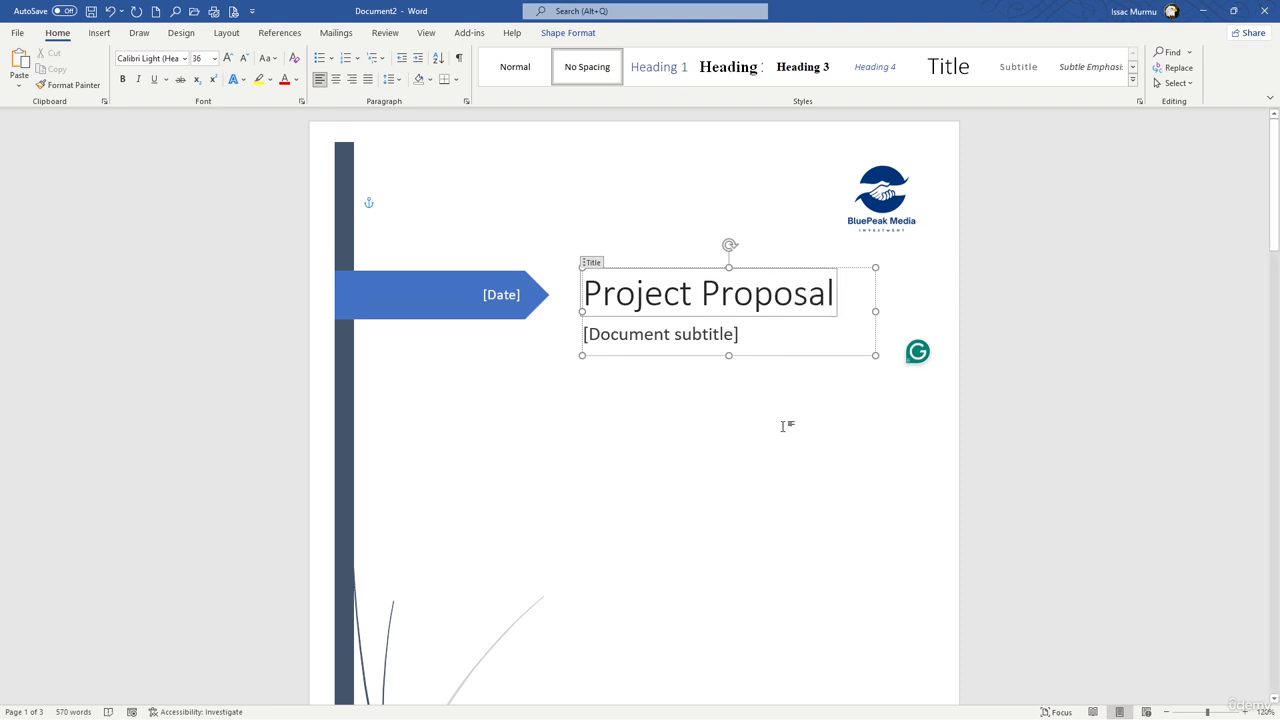
{"action": "left_click", "coordinate": [814, 418]}
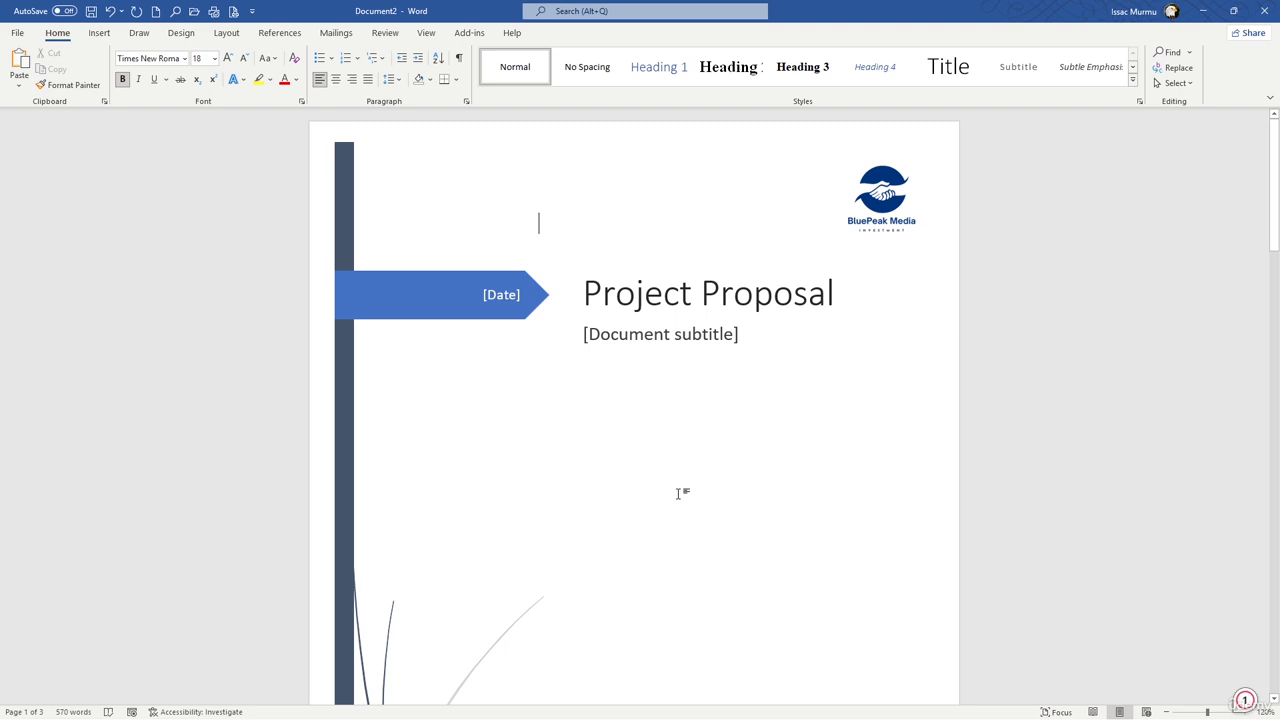
Step: Apply the Heading 1 style to the heading "Section 1: The Executive Summary"
{"action": "scroll", "coordinate": [639, 444], "scroll_direction": "down", "scroll_amount": 5}
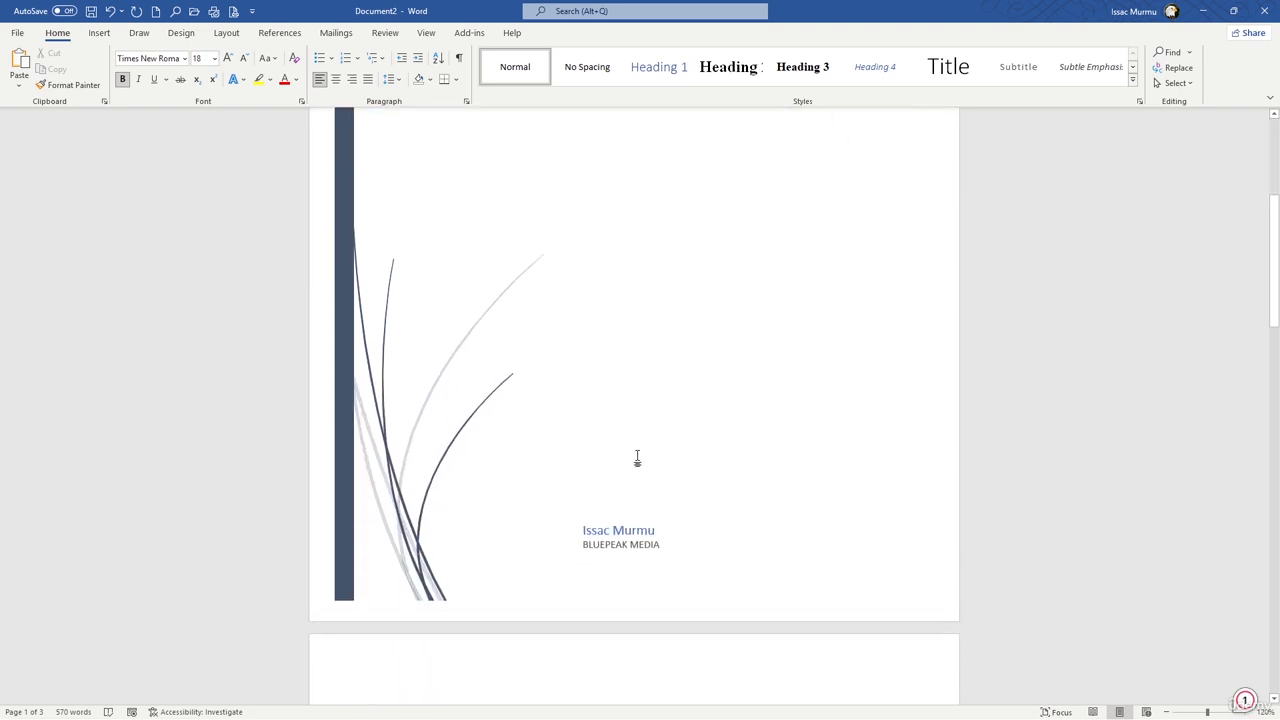
{"action": "scroll", "coordinate": [537, 455], "scroll_direction": "down", "scroll_amount": 1}
{"action": "scroll", "coordinate": [640, 450], "scroll_direction": "up", "scroll_amount": 2}
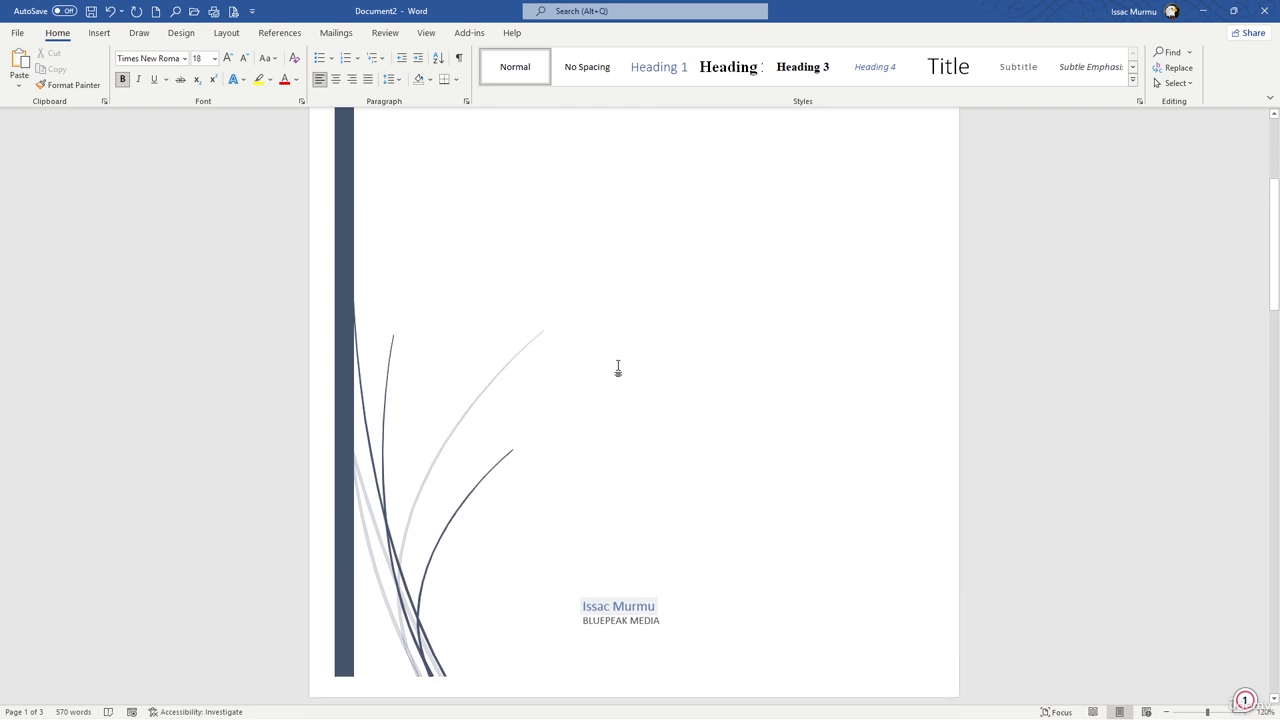
{"action": "scroll", "coordinate": [618, 369], "scroll_direction": "up", "scroll_amount": 4}
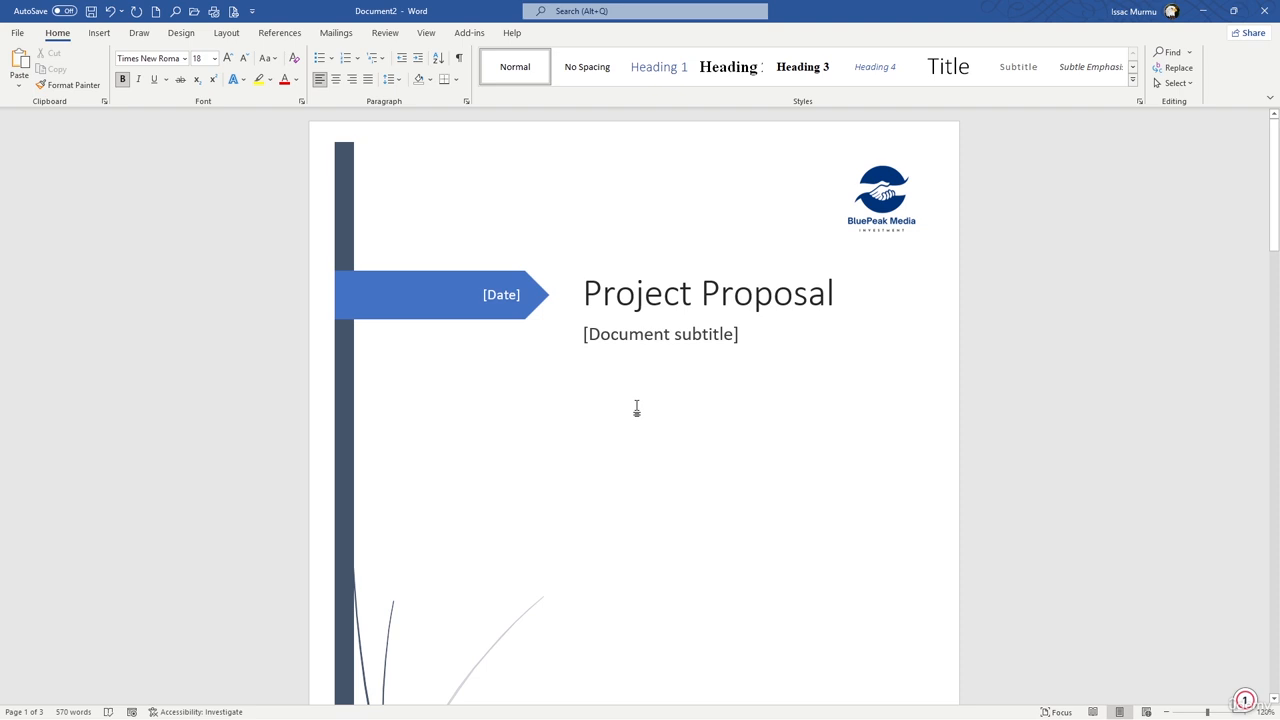
{"action": "scroll", "coordinate": [648, 400], "scroll_direction": "down", "scroll_amount": 10}
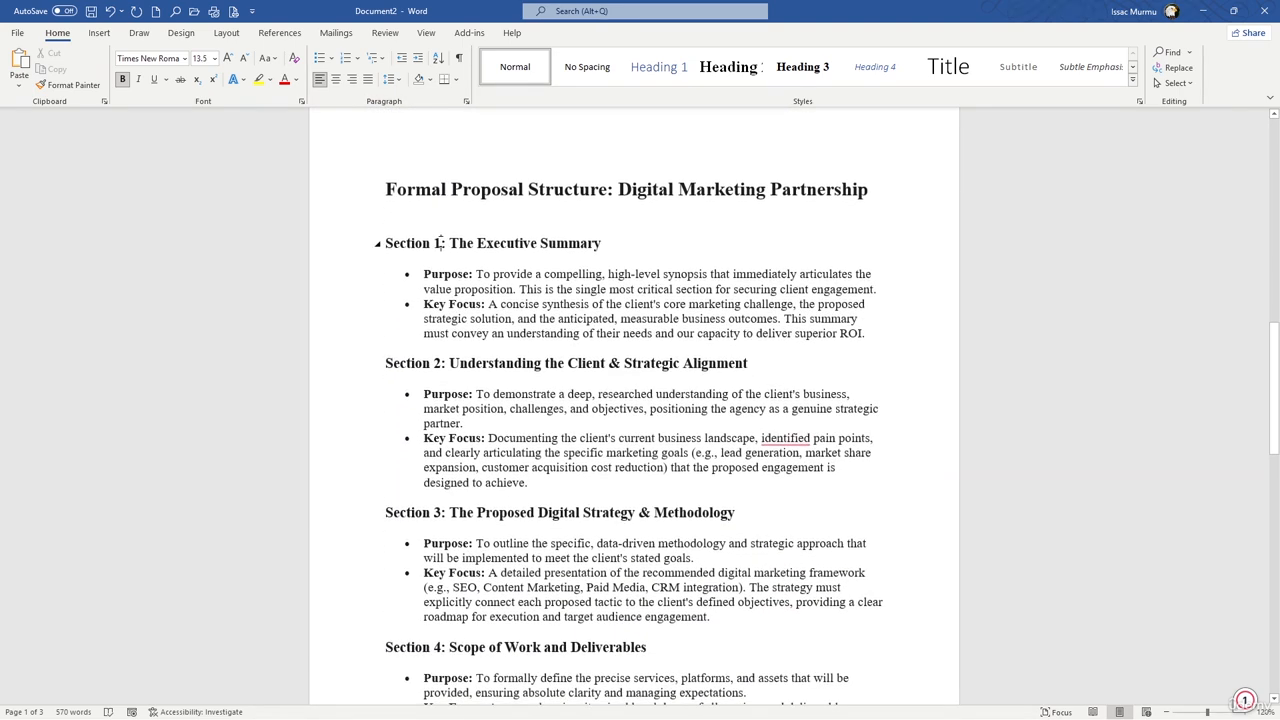
{"action": "left_click_drag", "start_coordinate": [608, 243], "coordinate": [380, 246]}
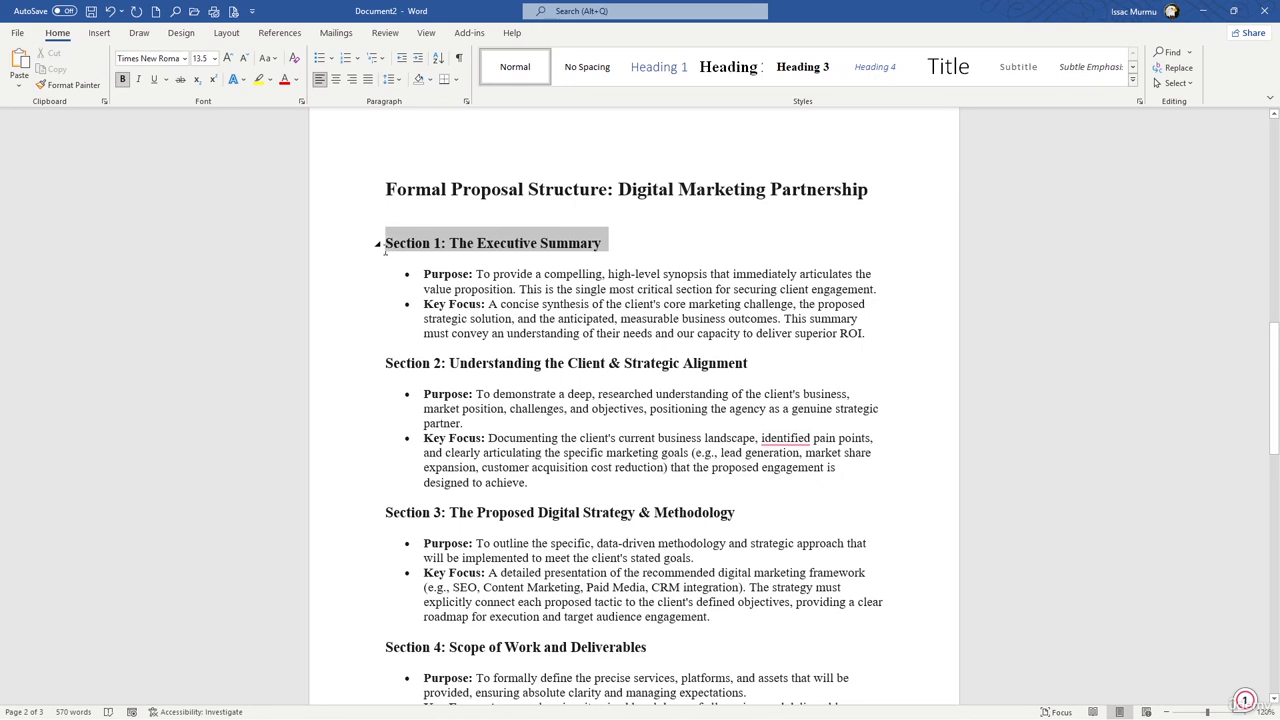
{"action": "left_click", "coordinate": [659, 67]}
Step: Select the headings of Sections 2 through 8 together and apply the Heading 1 style to them
{"action": "left_click_drag", "start_coordinate": [765, 370], "coordinate": [400, 377]}
{"action": "left_click_drag", "start_coordinate": [706, 522], "coordinate": [386, 518], "text": "ctrl"}
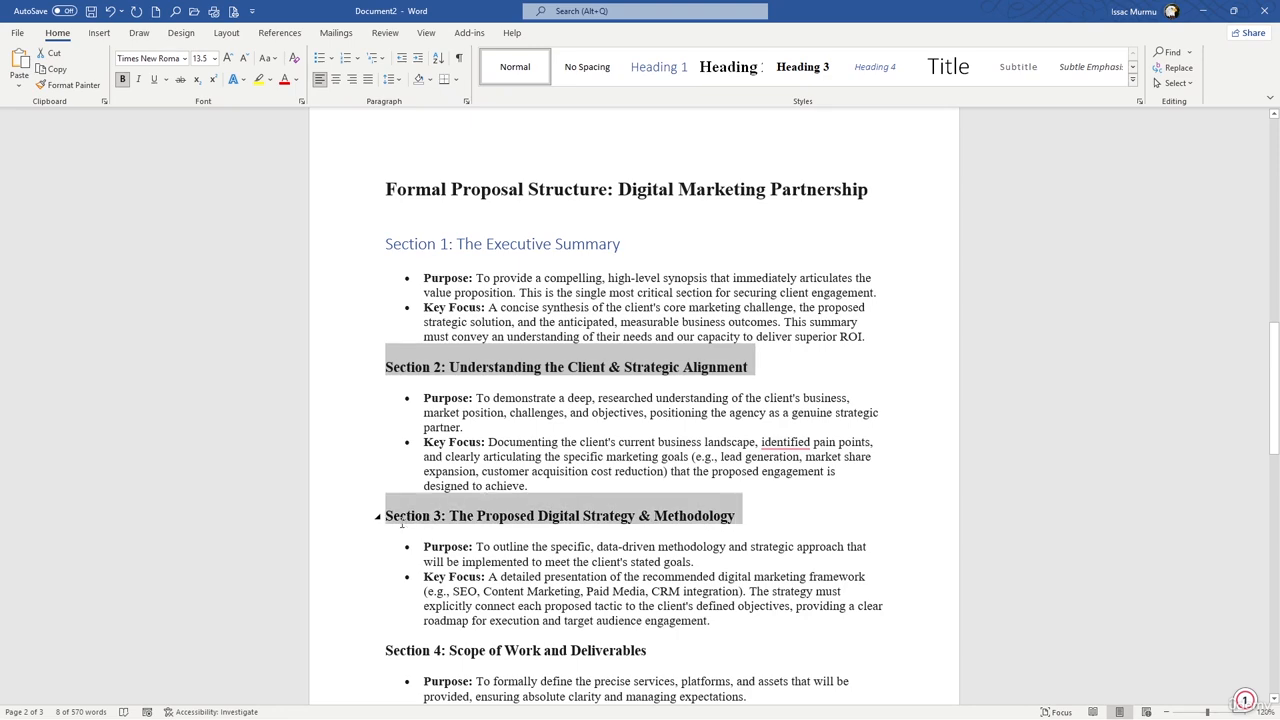
{"action": "left_click_drag", "start_coordinate": [1274, 390], "coordinate": [1275, 441]}
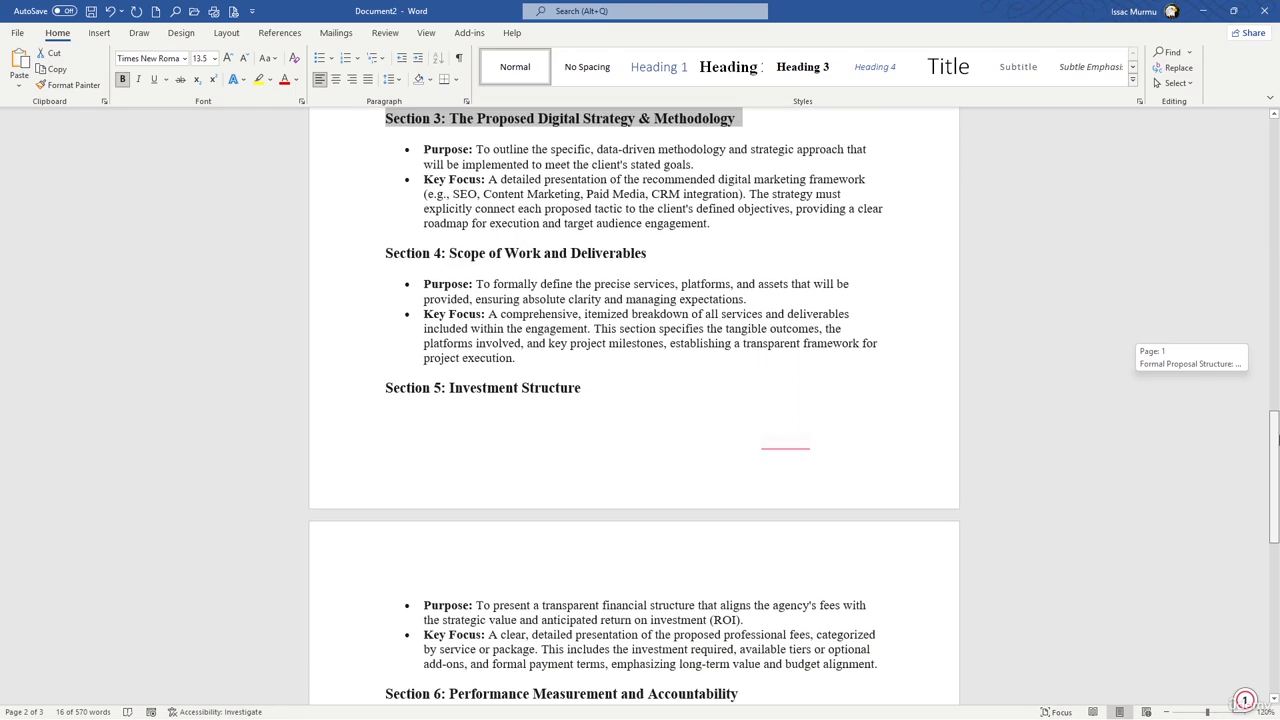
{"action": "left_click_drag", "start_coordinate": [683, 265], "coordinate": [640, 267], "text": "ctrl"}
{"action": "left_click", "coordinate": [455, 259], "text": "ctrl"}
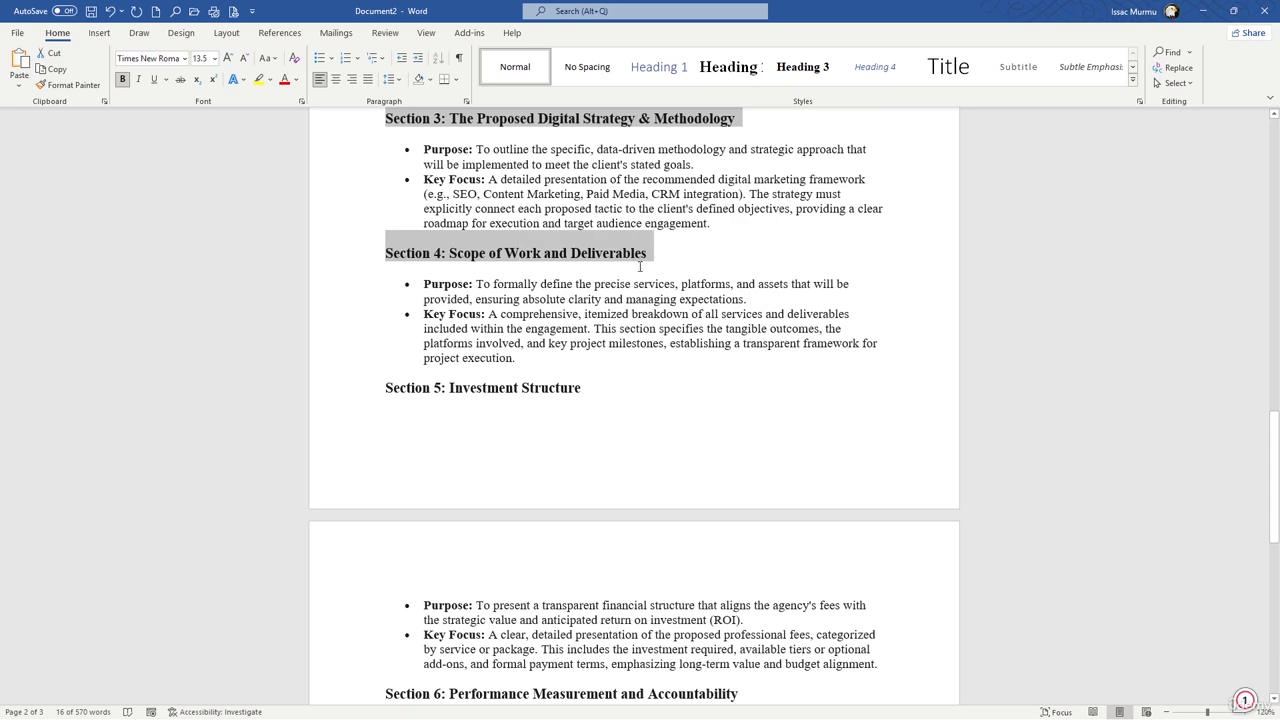
{"action": "left_click_drag", "start_coordinate": [389, 393], "coordinate": [590, 392], "text": "ctrl"}
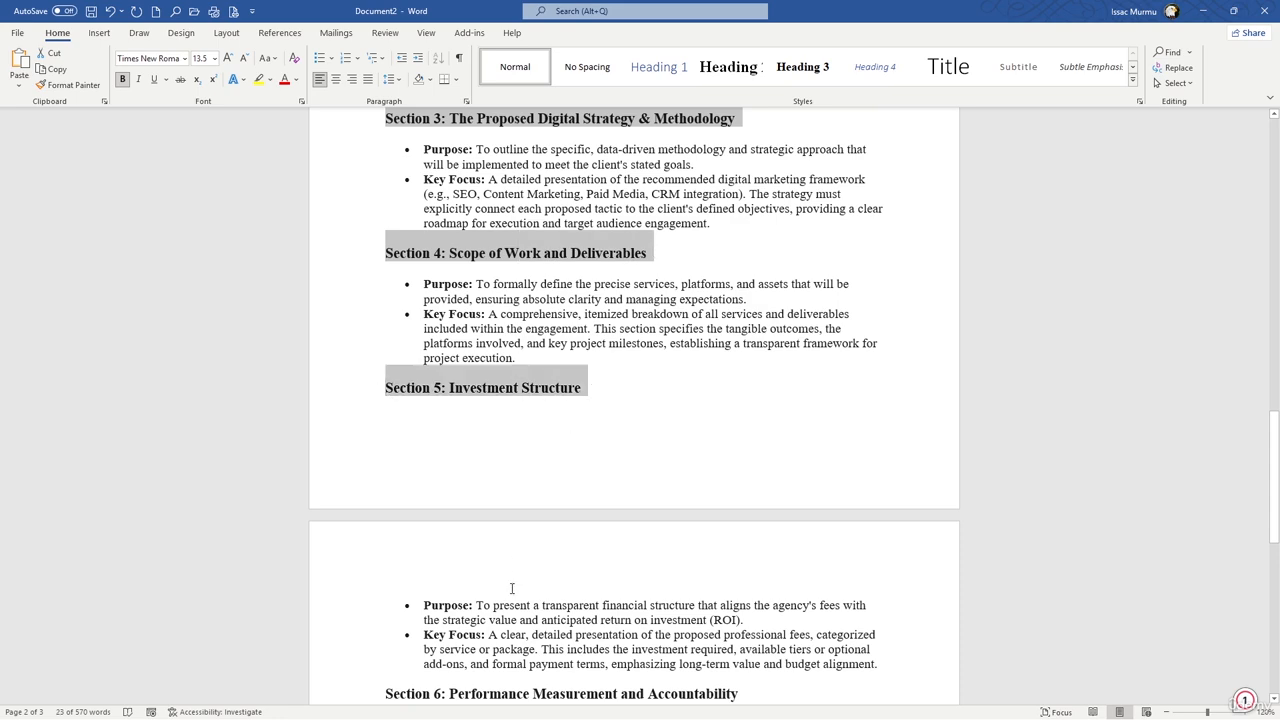
{"action": "scroll", "coordinate": [870, 430], "scroll_direction": "down", "scroll_amount": 6}
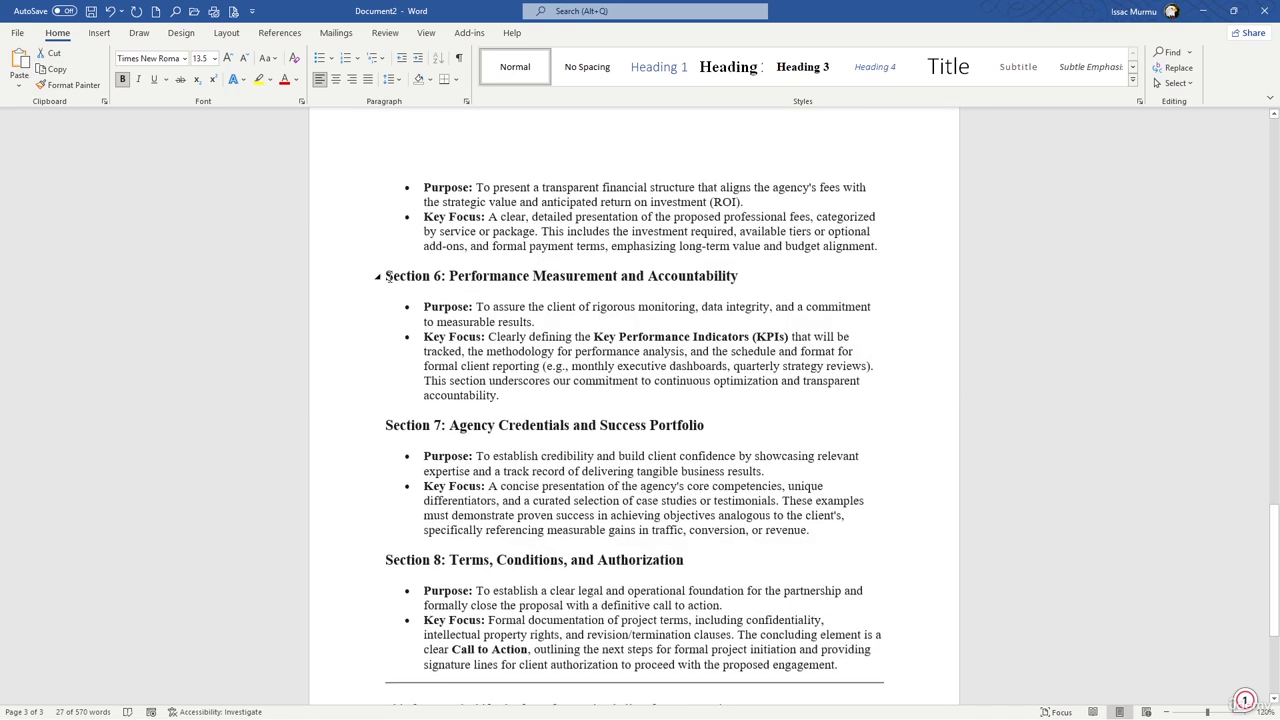
{"action": "left_click_drag", "start_coordinate": [389, 277], "coordinate": [755, 297], "text": "ctrl"}
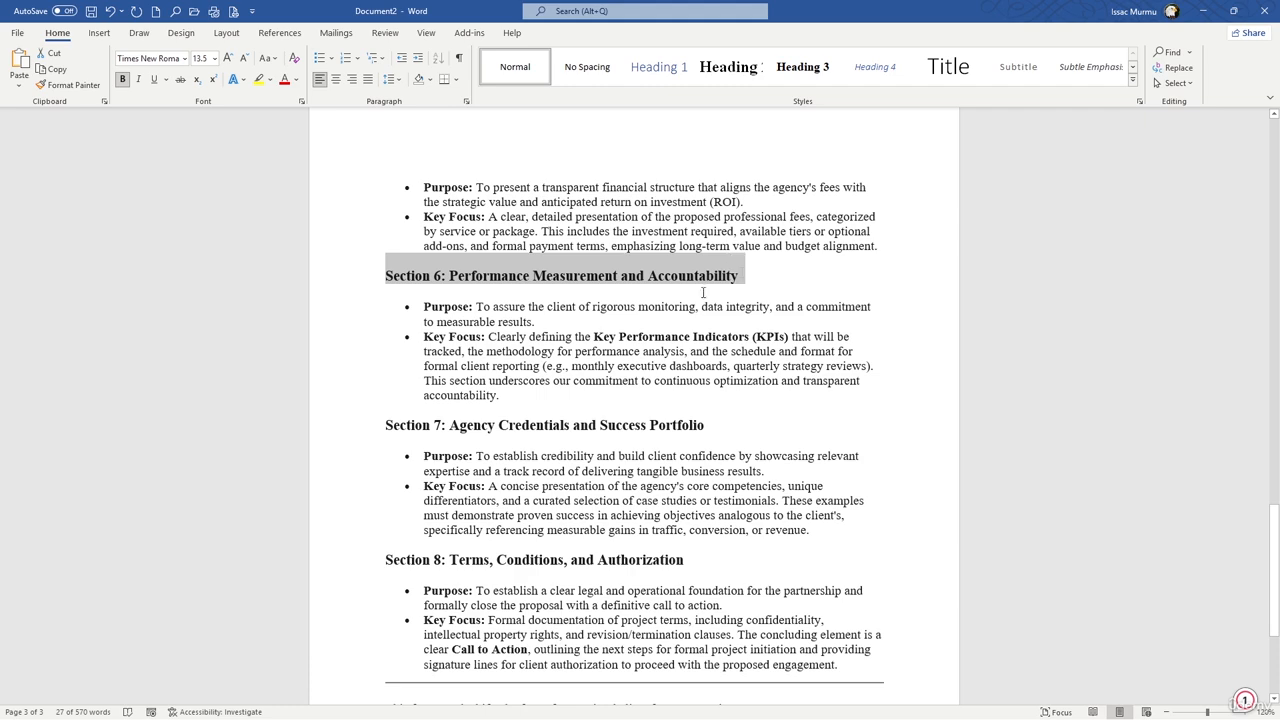
{"action": "left_click_drag", "start_coordinate": [389, 425], "coordinate": [734, 429], "text": "ctrl"}
{"action": "scroll", "coordinate": [449, 309], "scroll_direction": "down", "scroll_amount": 4}
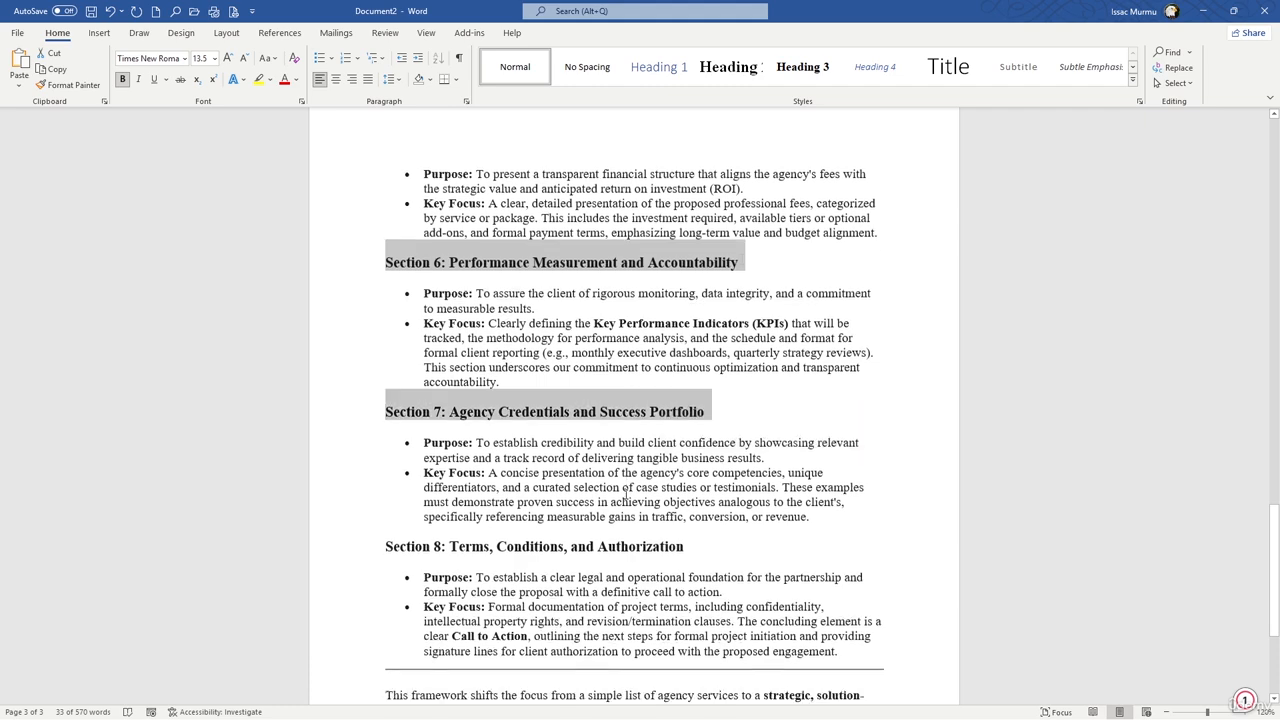
{"action": "left_click_drag", "start_coordinate": [389, 305], "coordinate": [703, 305], "text": "ctrl"}
{"action": "left_click", "coordinate": [659, 67]}
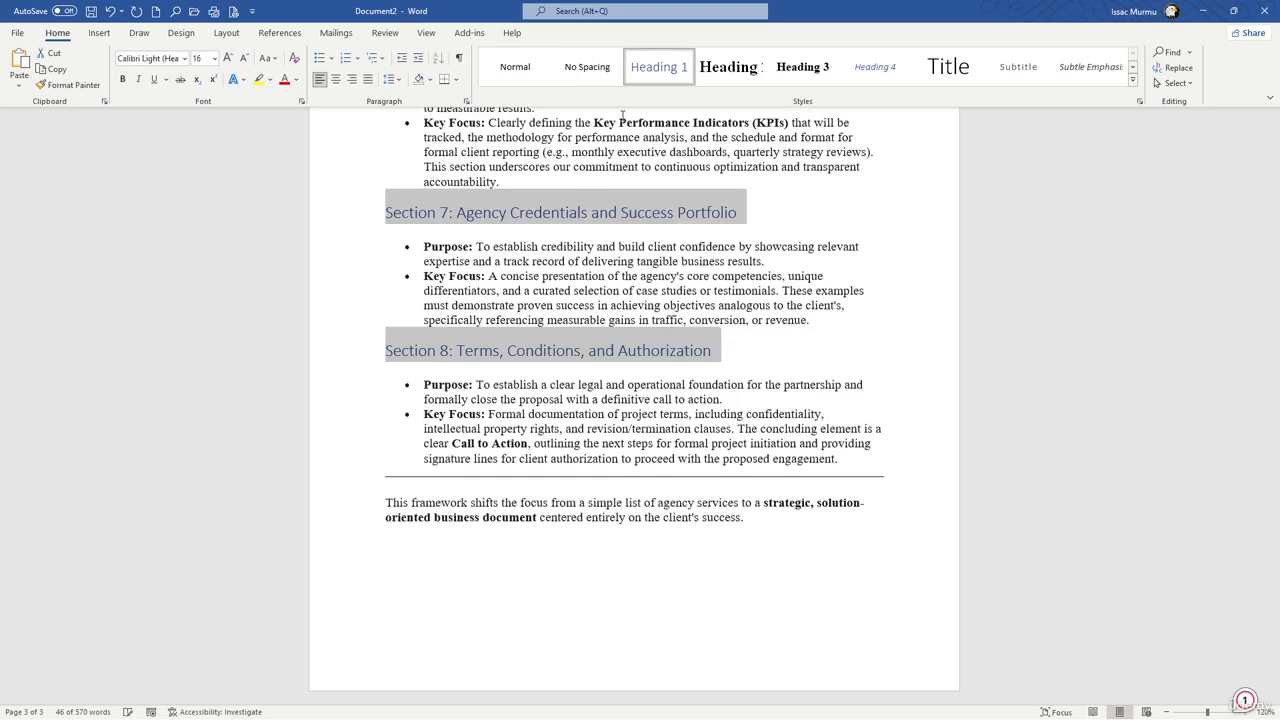
{"action": "scroll", "coordinate": [604, 259], "scroll_direction": "up", "scroll_amount": 10}
{"action": "scroll", "coordinate": [604, 259], "scroll_direction": "up", "scroll_amount": 9}
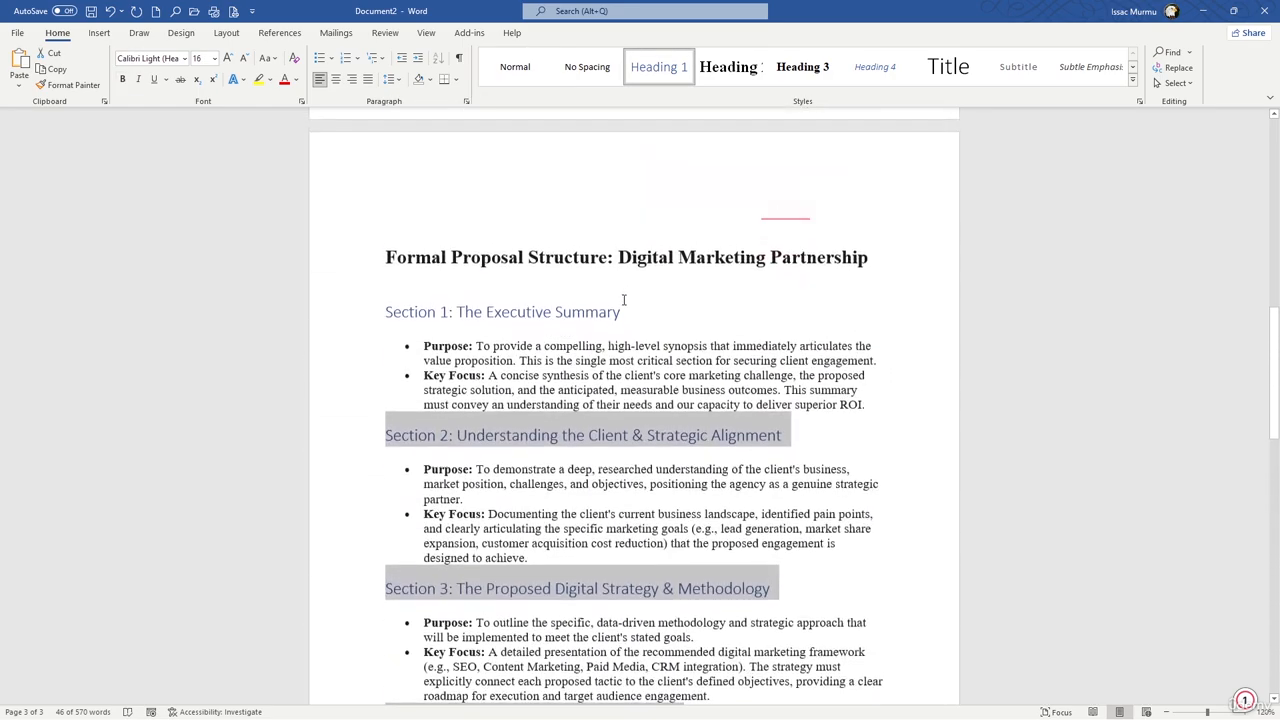
Step: Delete the horizontal line and the closing "This framework shifts the focus" paragraph after Section 8
{"action": "scroll", "coordinate": [604, 259], "scroll_direction": "down", "scroll_amount": 15}
{"action": "scroll", "coordinate": [549, 380], "scroll_direction": "down", "scroll_amount": 3}
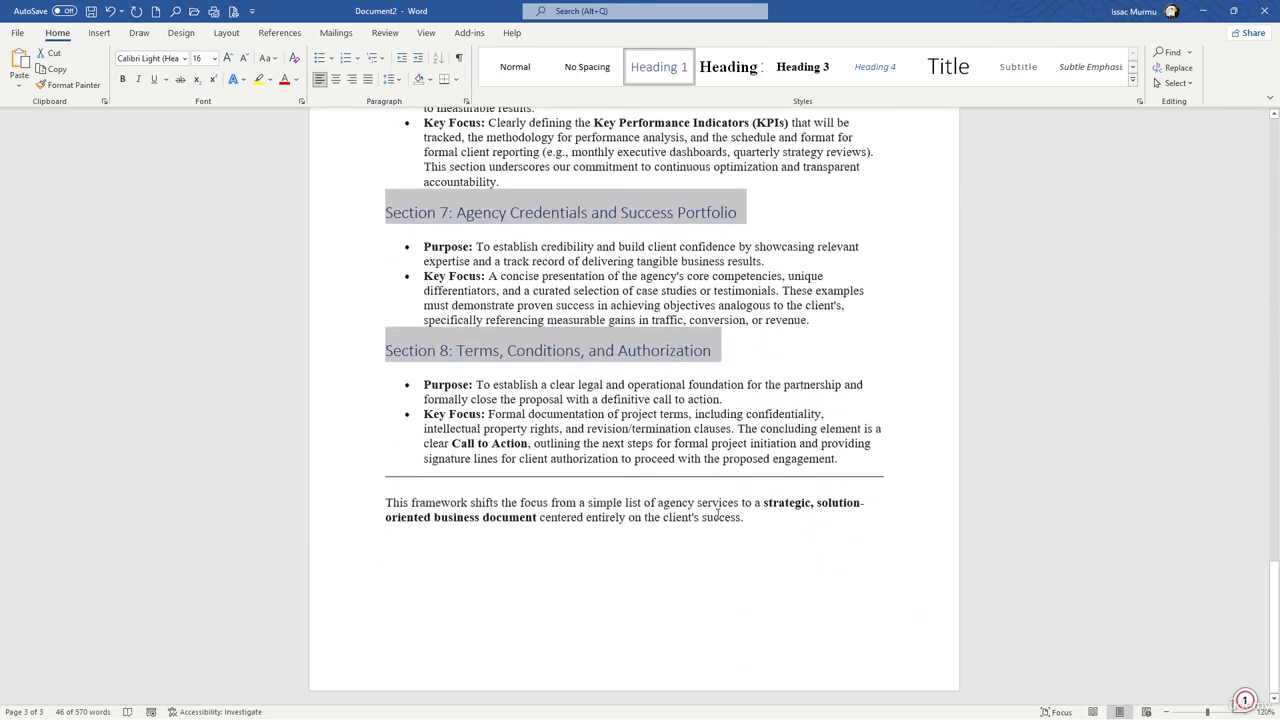
{"action": "left_click_drag", "start_coordinate": [749, 606], "coordinate": [363, 477]}
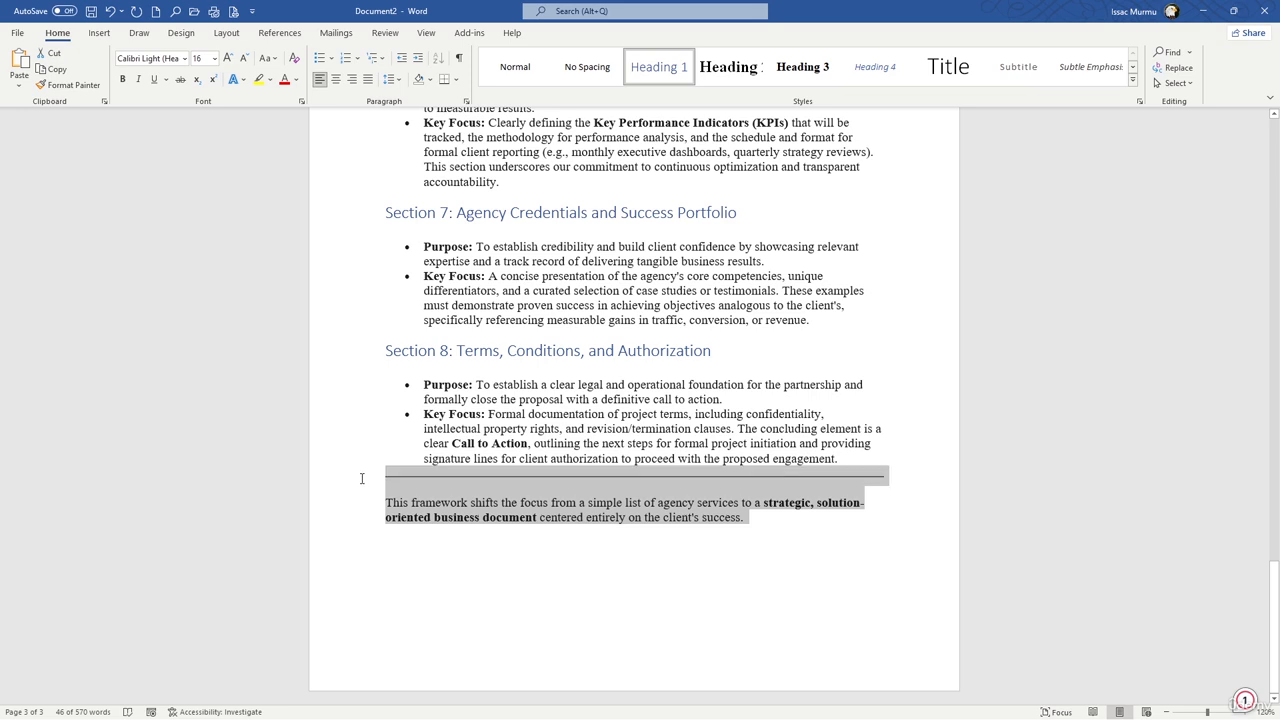
{"action": "key", "text": "Delete"}
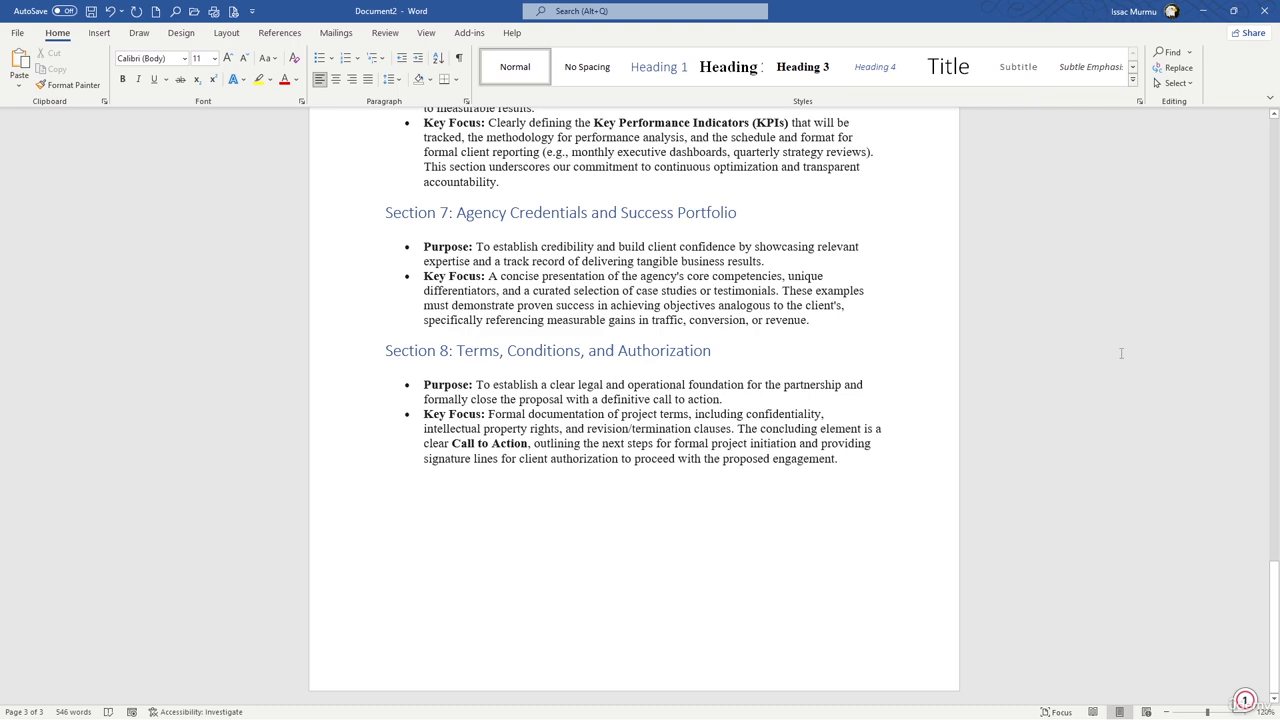
Step: Preview several document themes on the section headings and apply the Slate theme
{"action": "left_click_drag", "start_coordinate": [1268, 585], "coordinate": [1267, 388]}
{"action": "left_click", "coordinate": [188, 35]}
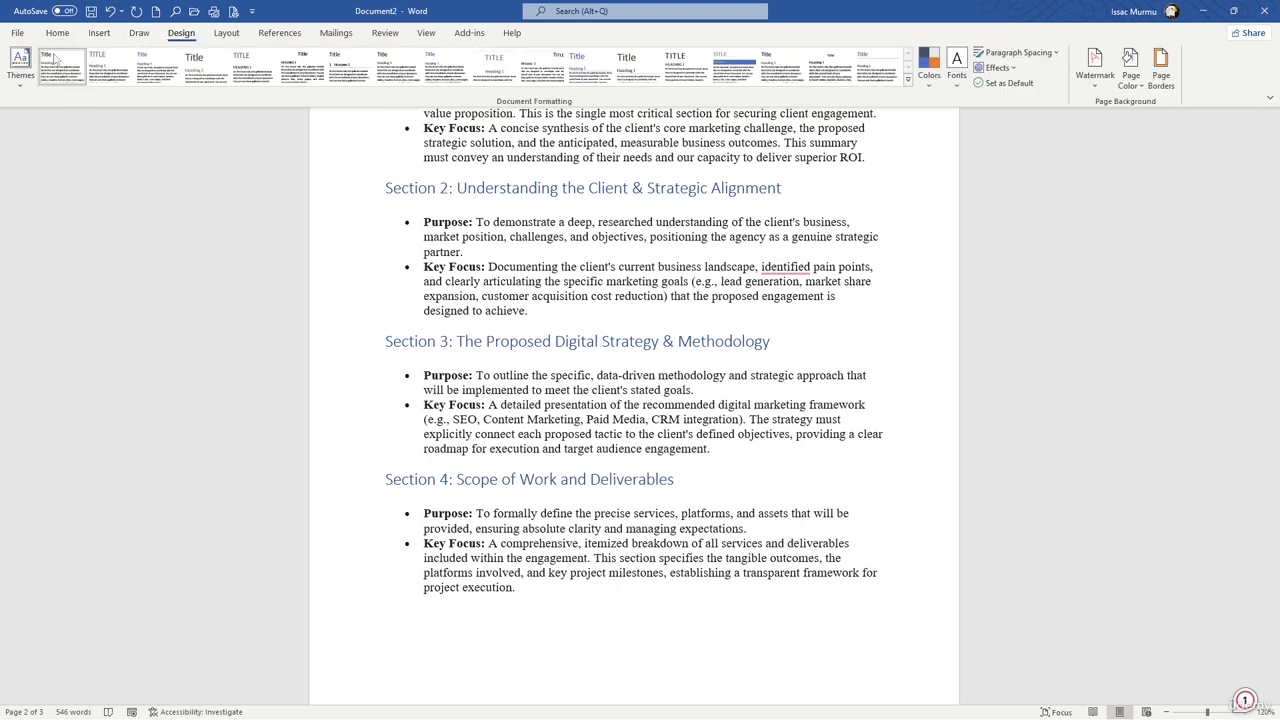
{"action": "left_click", "coordinate": [20, 72]}
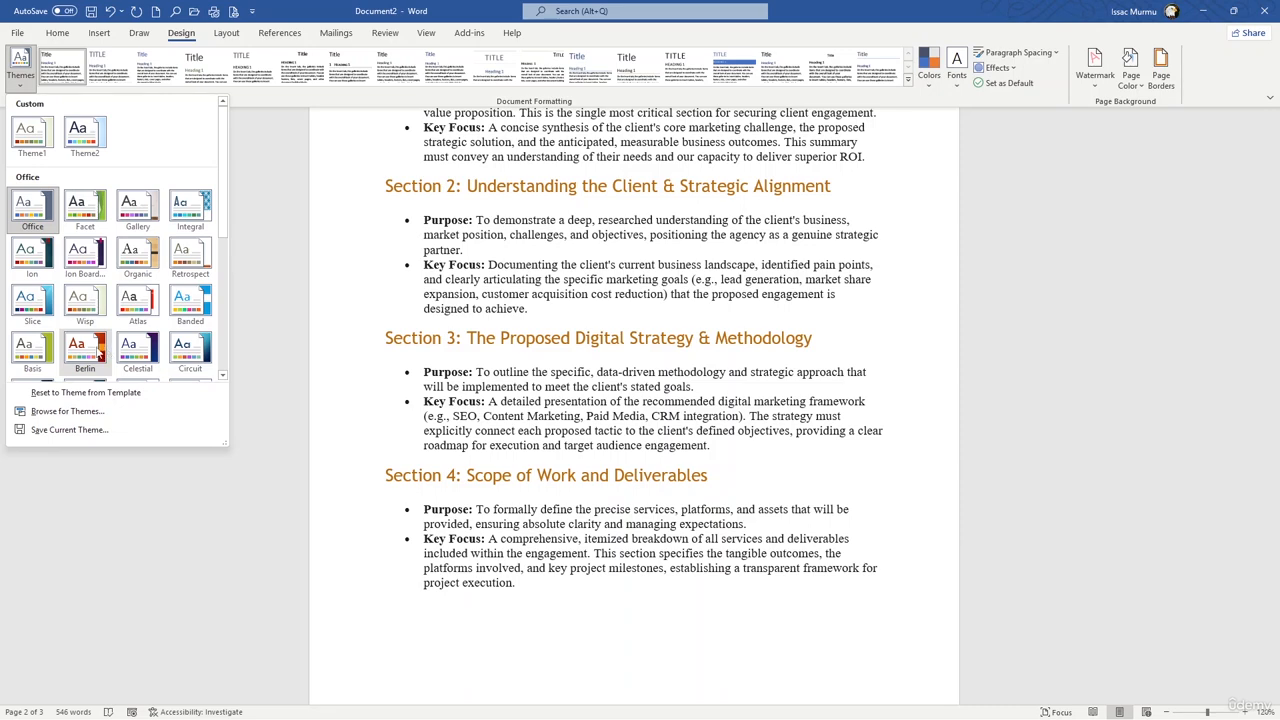
{"action": "scroll", "coordinate": [92, 300], "scroll_direction": "down", "scroll_amount": 5}
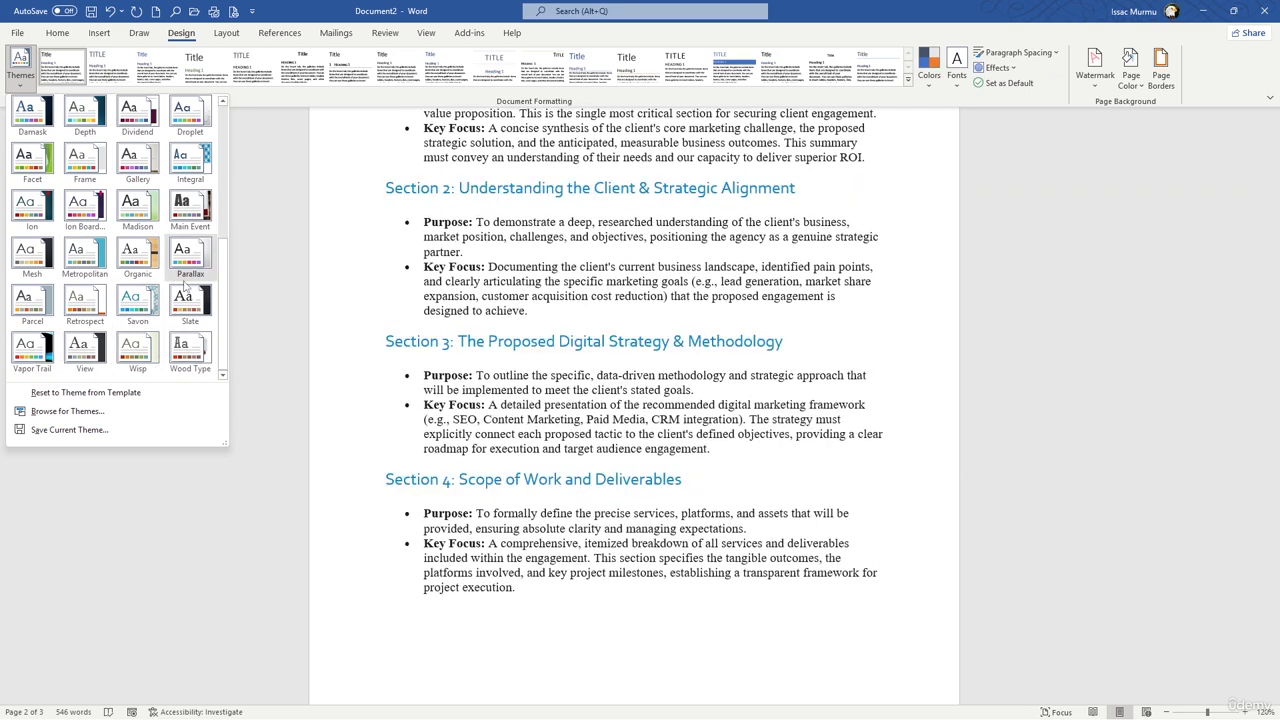
{"action": "scroll", "coordinate": [185, 290], "scroll_direction": "up", "scroll_amount": 5}
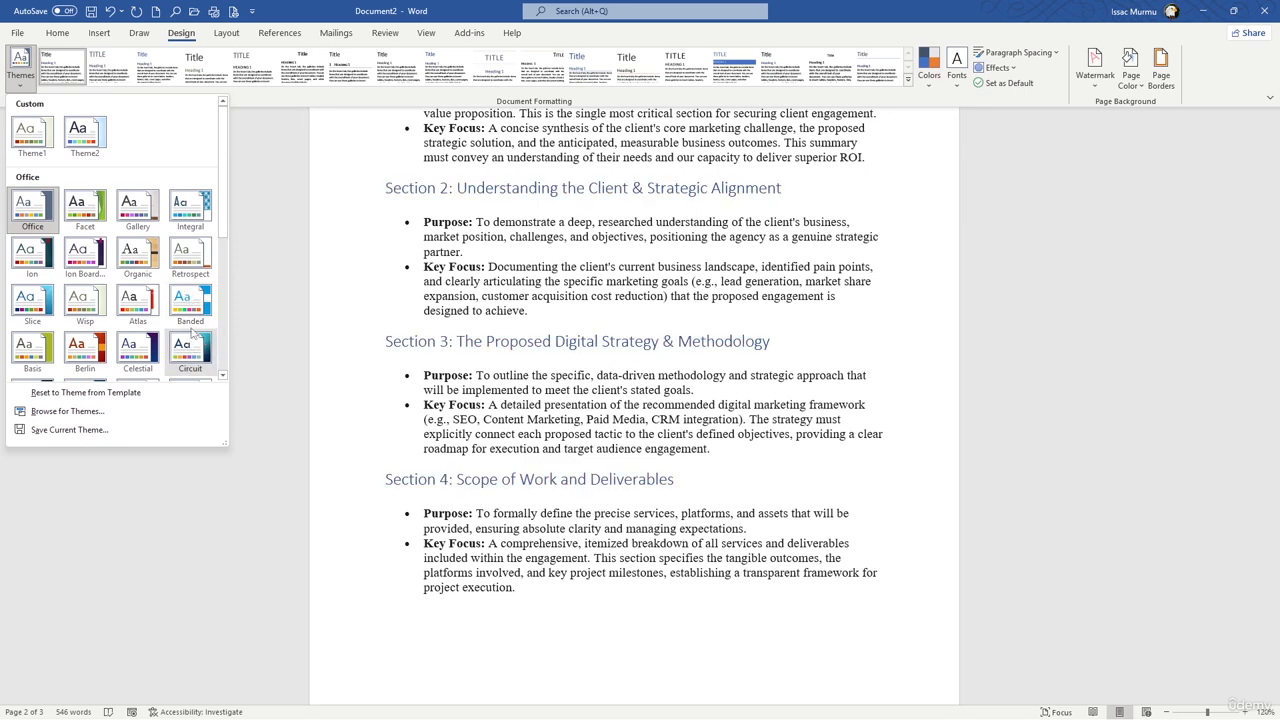
{"action": "scroll", "coordinate": [135, 327], "scroll_direction": "down", "scroll_amount": 5}
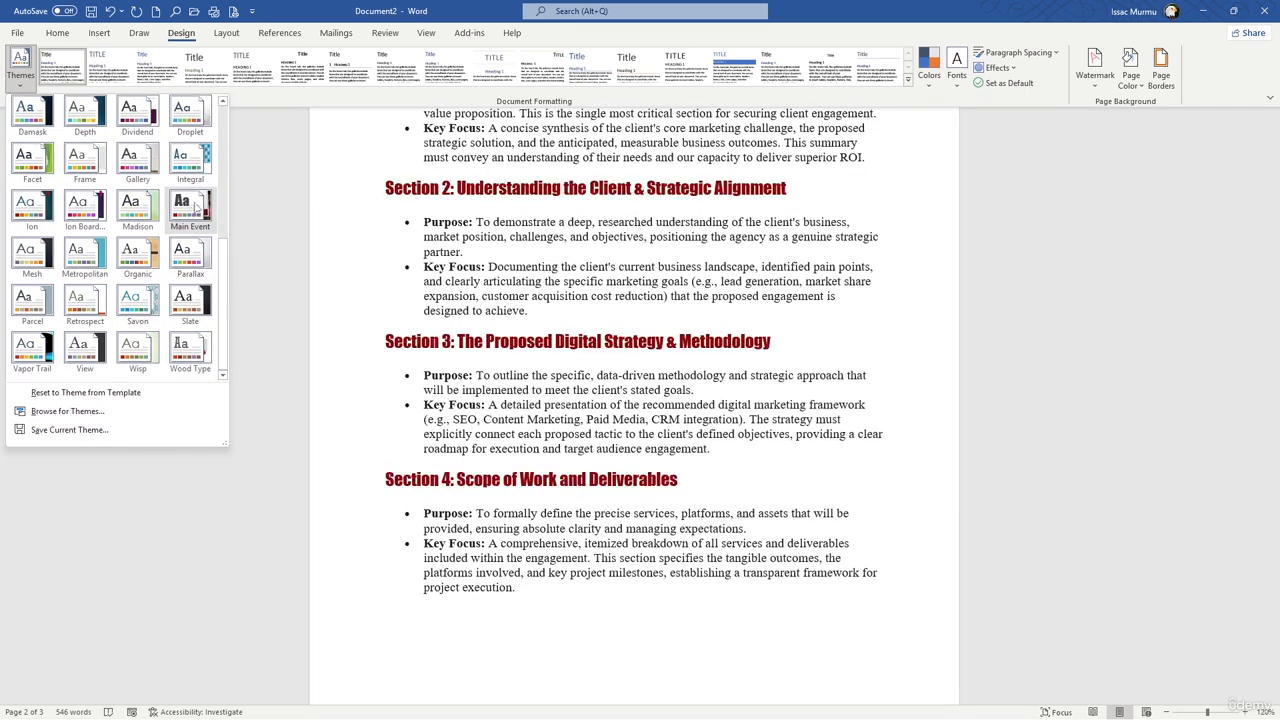
{"action": "left_click", "coordinate": [180, 300]}
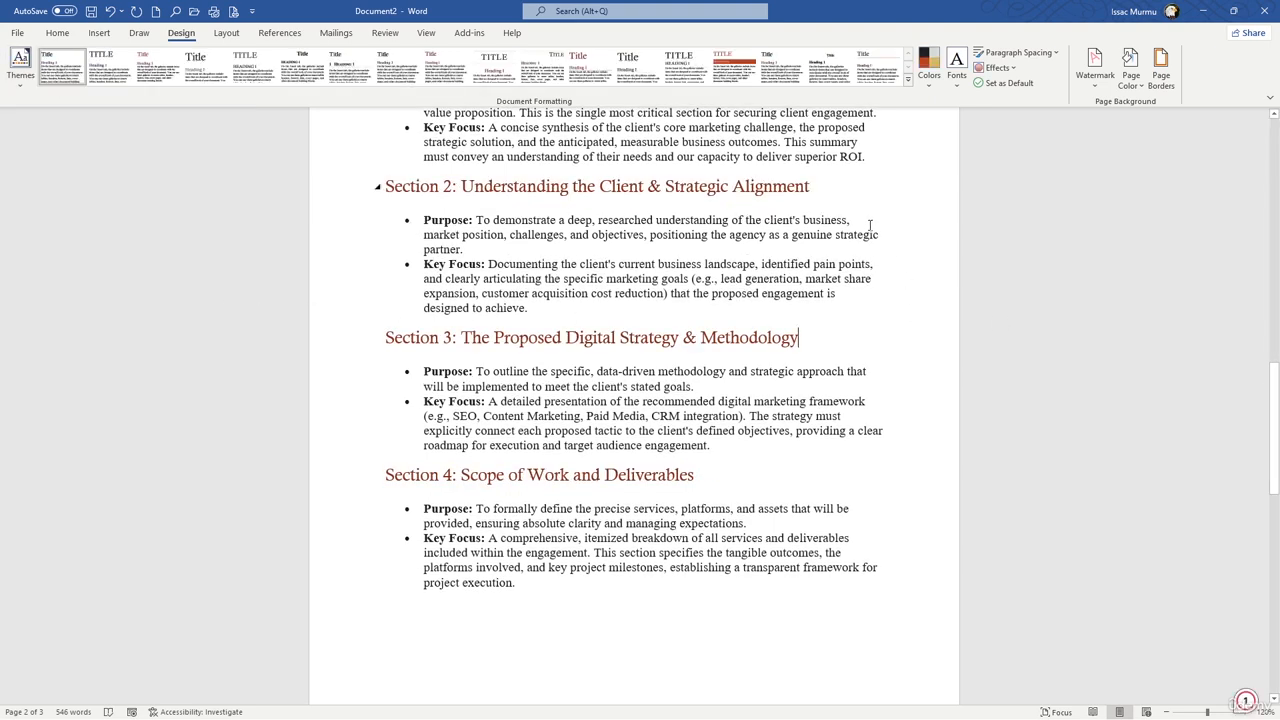
Step: Save the current document theme as an Office Theme file named Theme3 in the Document Themes folder
{"action": "scroll", "coordinate": [863, 220], "scroll_direction": "up", "scroll_amount": 10}
{"action": "scroll", "coordinate": [790, 210], "scroll_direction": "down", "scroll_amount": 6}
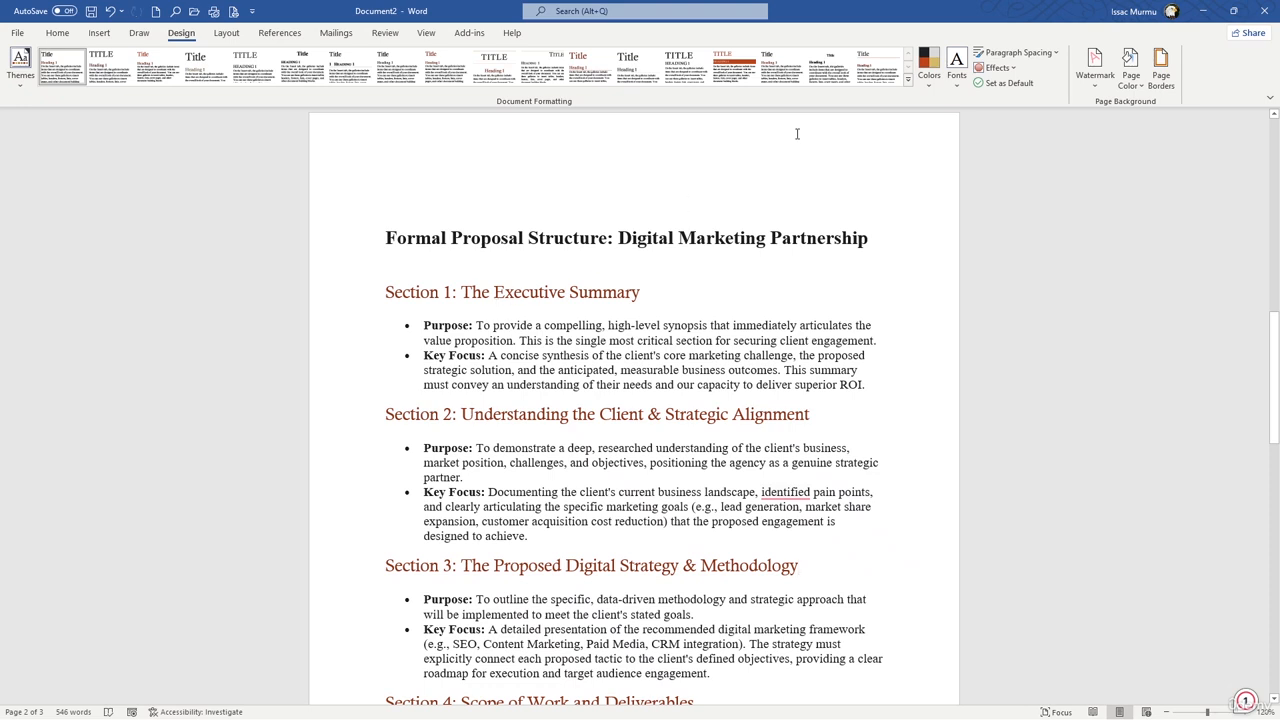
{"action": "left_click", "coordinate": [20, 84]}
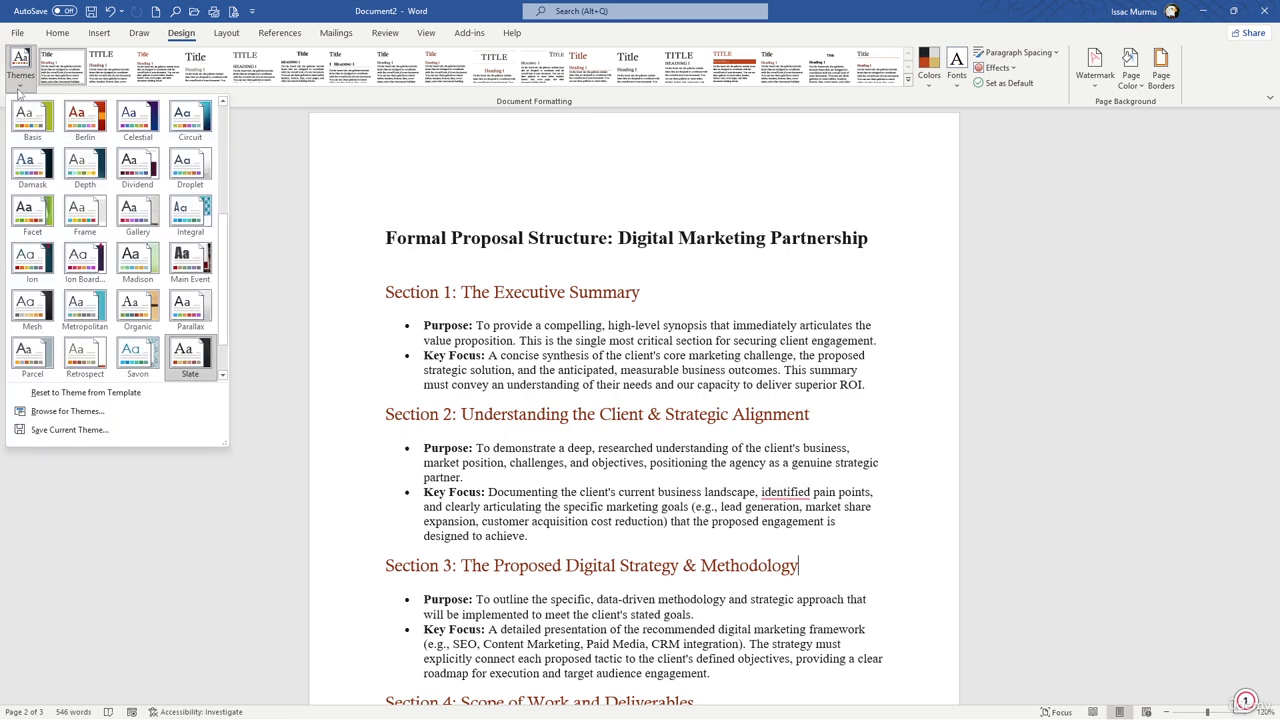
{"action": "left_click", "coordinate": [100, 430]}
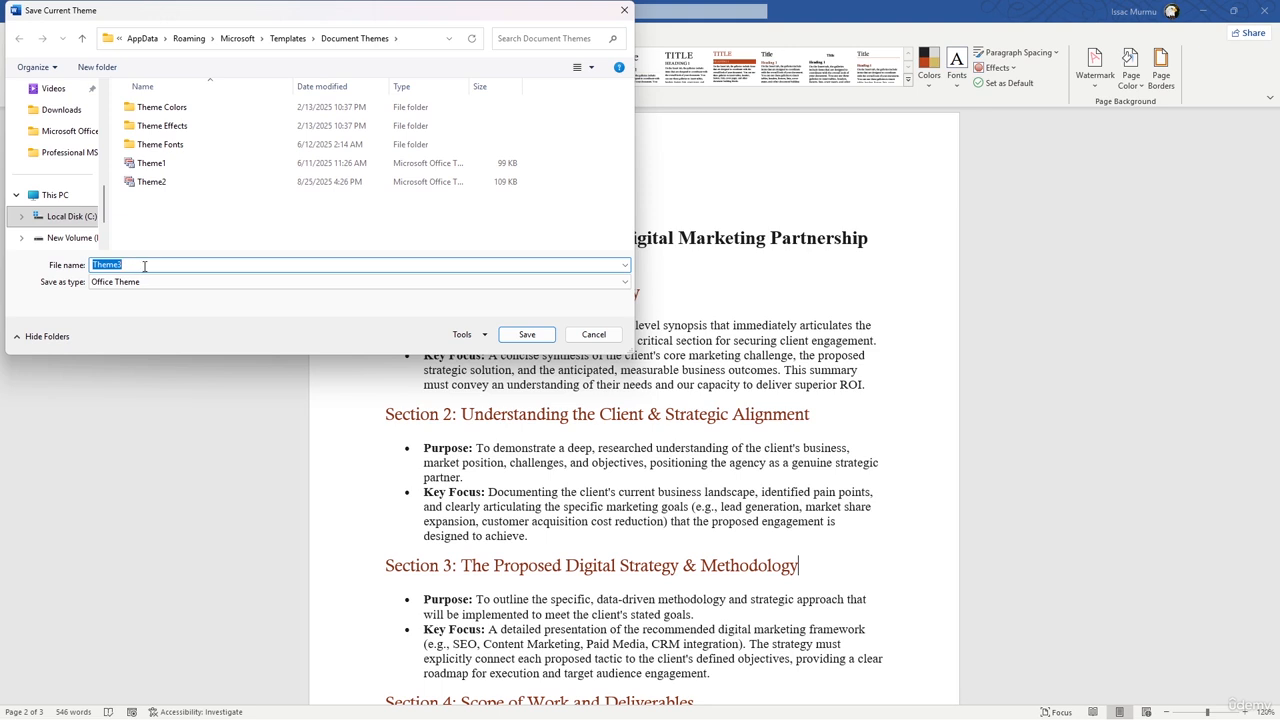
{"action": "left_click", "coordinate": [536, 337]}
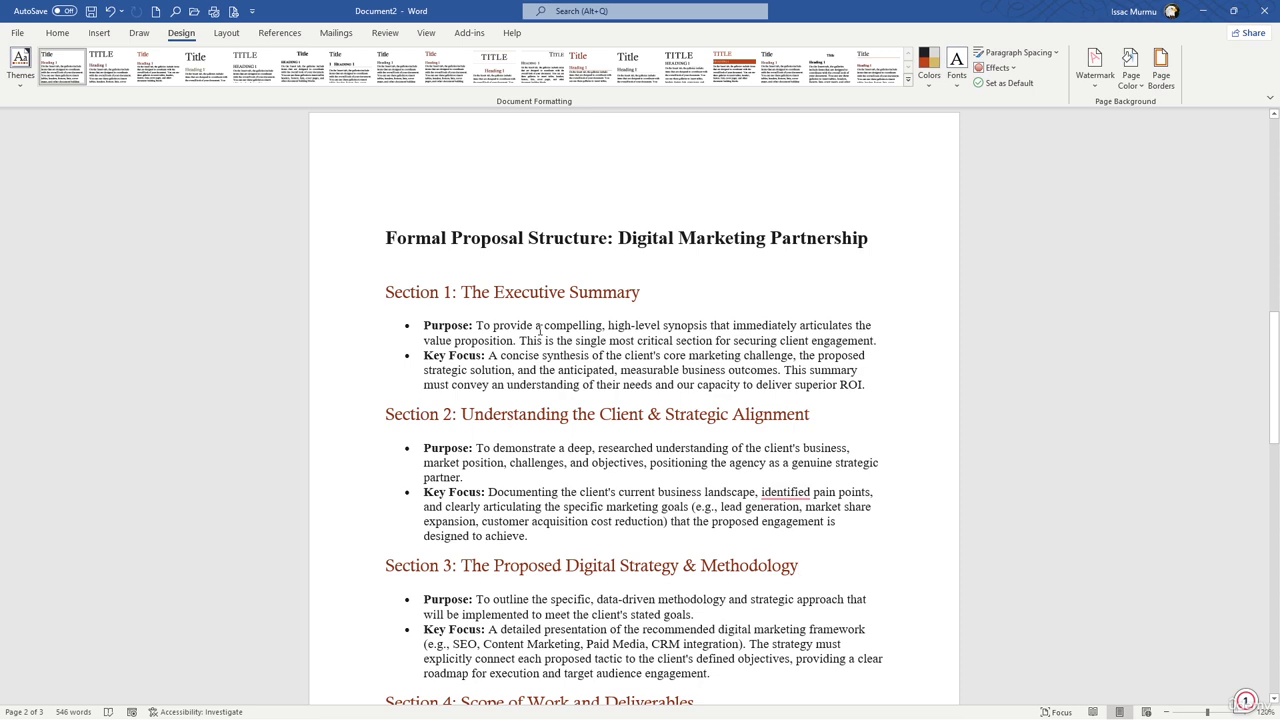
Step: Save the Purpose and Key Focus bullets of Section 1 to the AutoText gallery as a building block named CompanyIntro
{"action": "scroll", "coordinate": [559, 315], "scroll_direction": "down", "scroll_amount": 3}
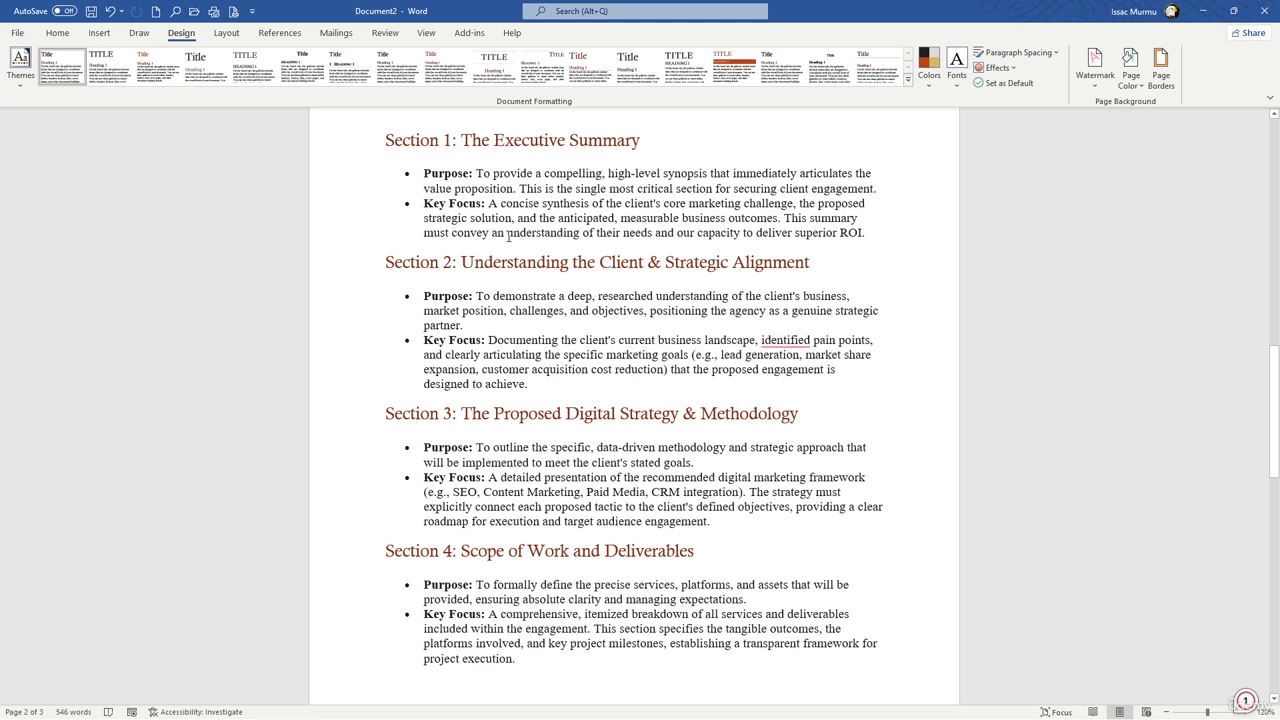
{"action": "scroll", "coordinate": [508, 236], "scroll_direction": "up", "scroll_amount": 3}
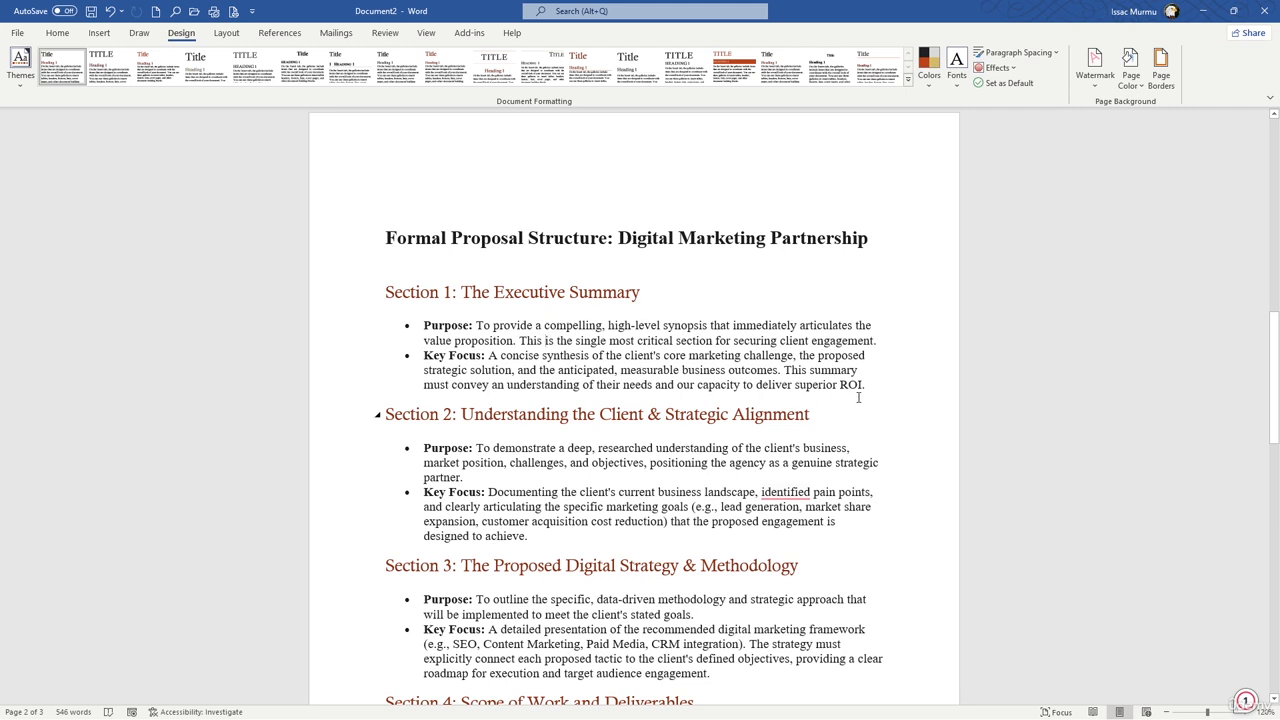
{"action": "left_click_drag", "start_coordinate": [873, 391], "coordinate": [424, 322]}
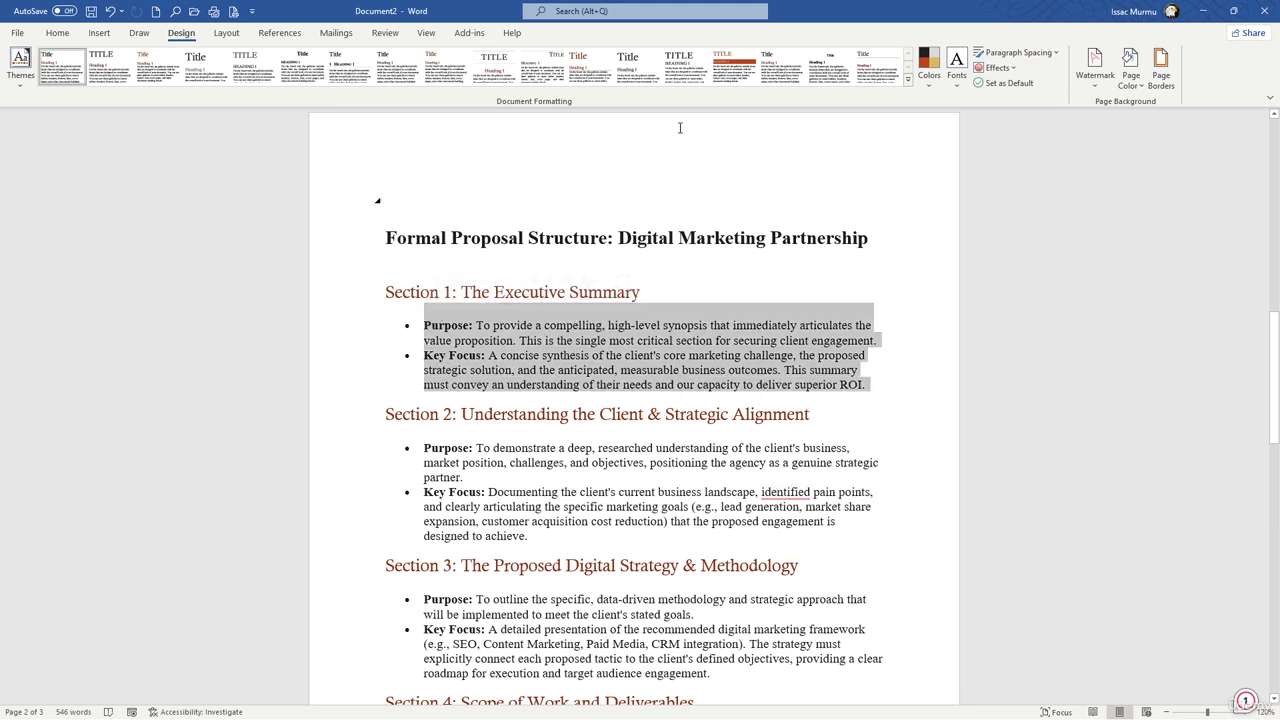
{"action": "left_click", "coordinate": [102, 34]}
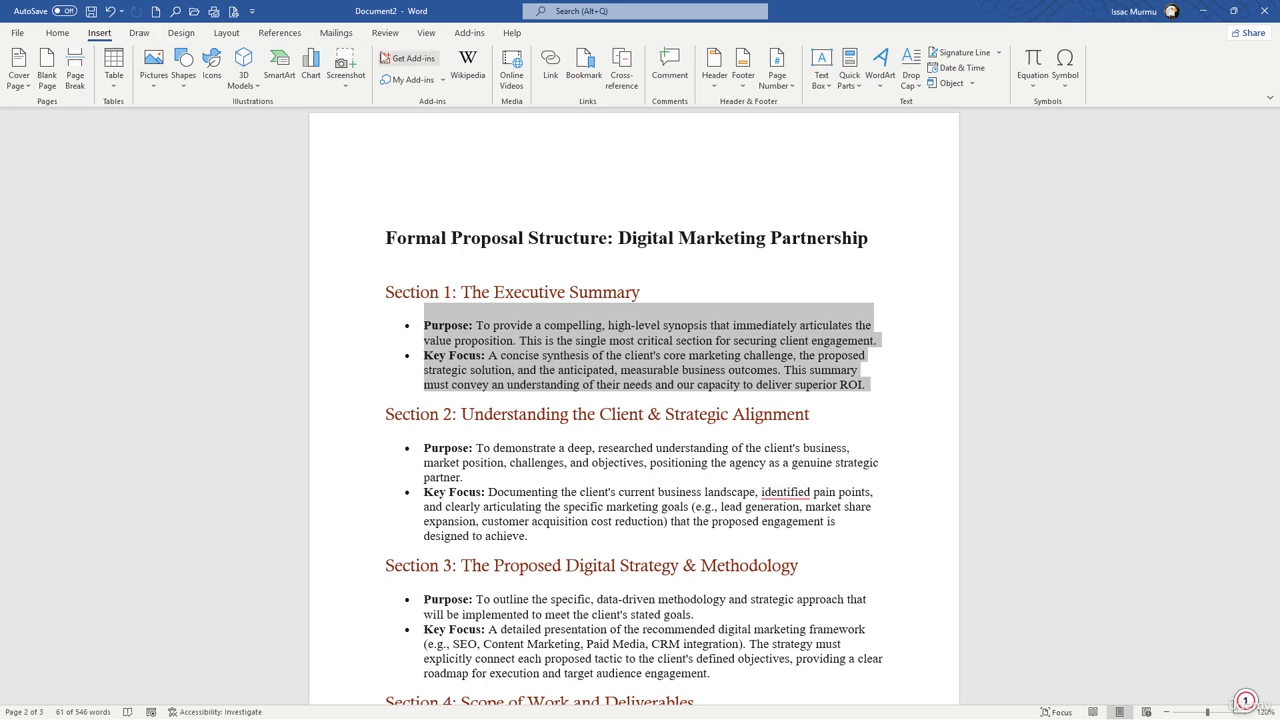
{"action": "left_click", "coordinate": [855, 94]}
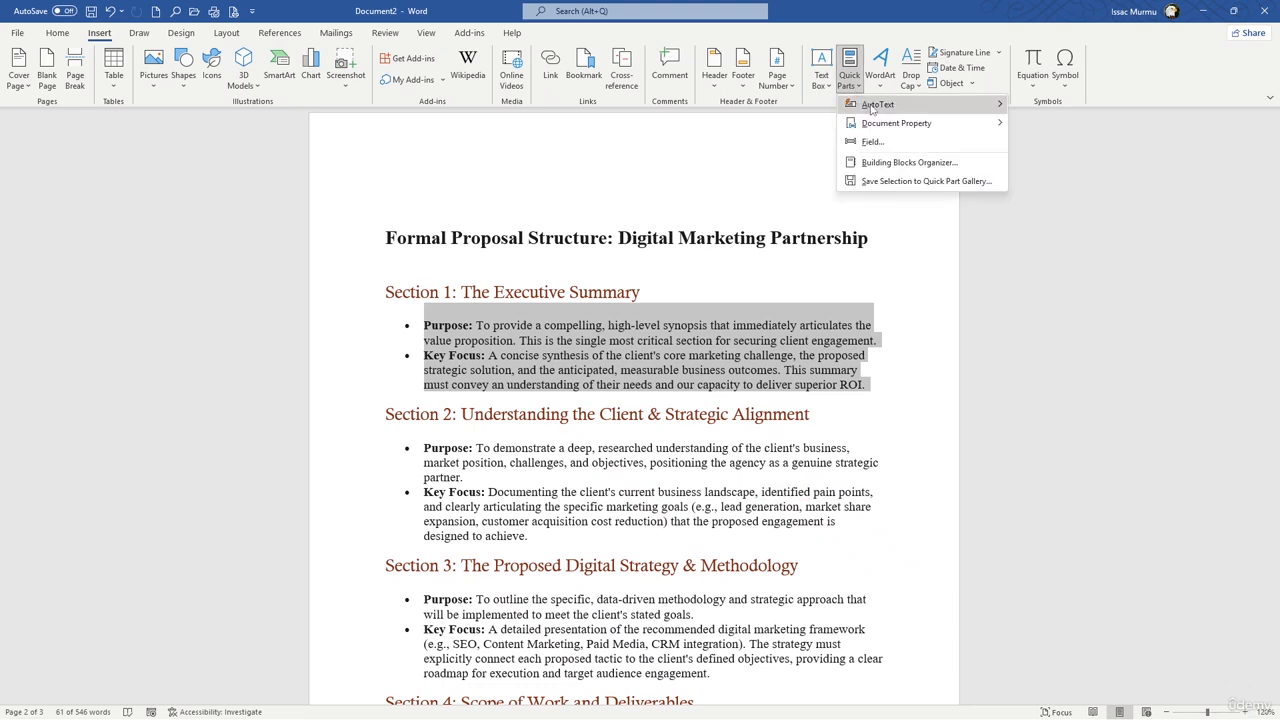
{"action": "mouse_move", "coordinate": [872, 109]}
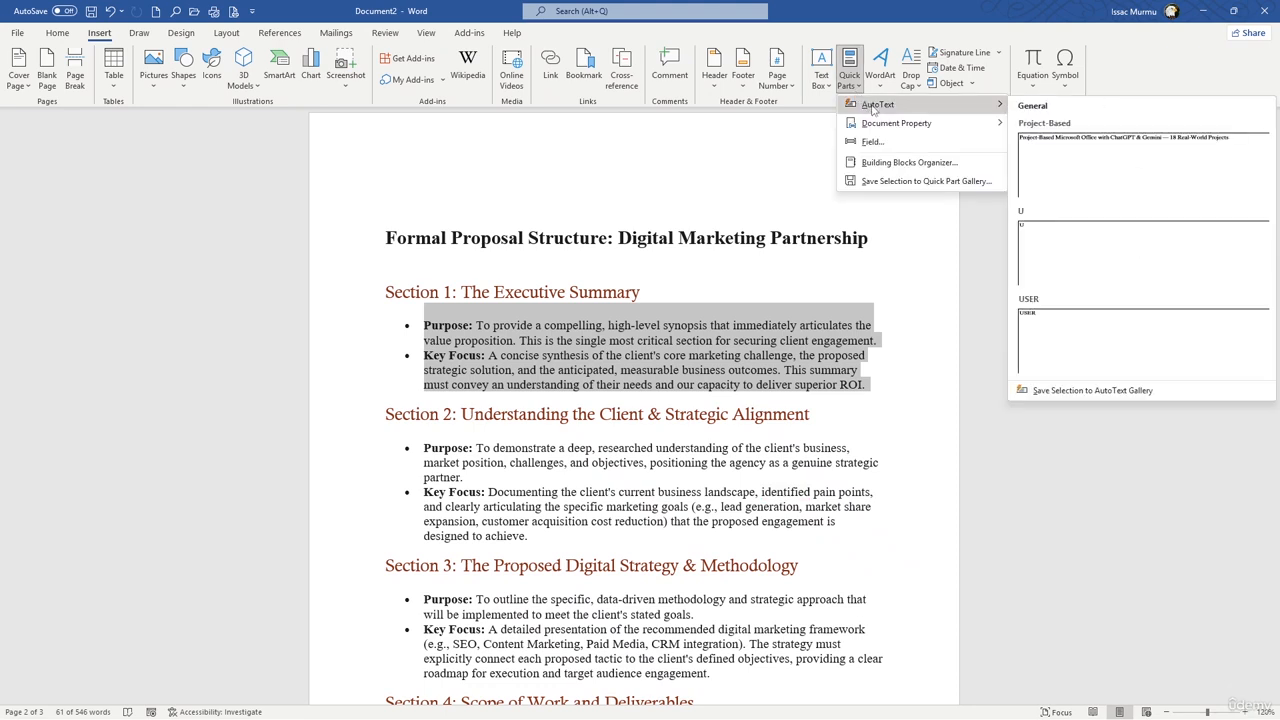
{"action": "left_click", "coordinate": [1096, 391]}
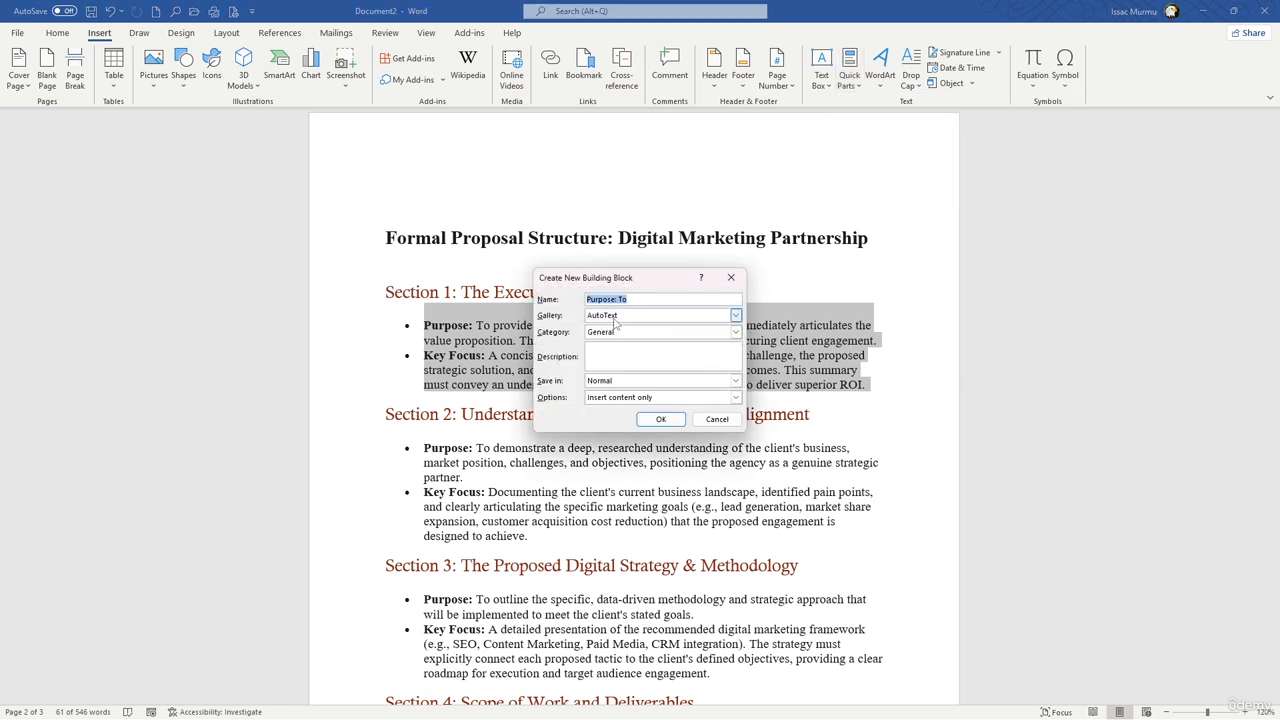
{"action": "type", "text": "Con"}
{"action": "key", "text": "BackSpace"}
{"action": "type", "text": "map"}
{"action": "key", "text": "BackSpace"}
{"action": "key", "text": "BackSpace"}
{"action": "type", "text": "pany Int"}
{"action": "key", "text": "BackSpace"}
{"action": "key", "text": "BackSpace"}
{"action": "type", "text": "Intro"}
{"action": "left_click", "coordinate": [661, 419]}
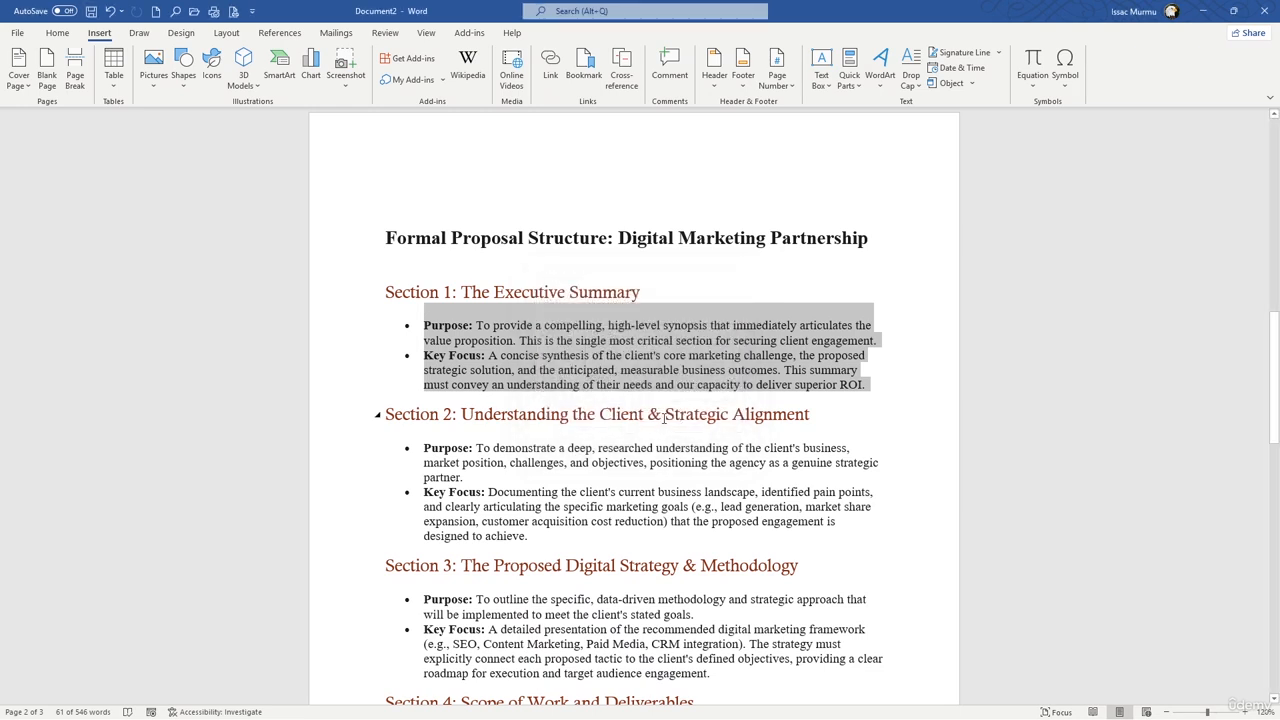
{"action": "left_click", "coordinate": [521, 368]}
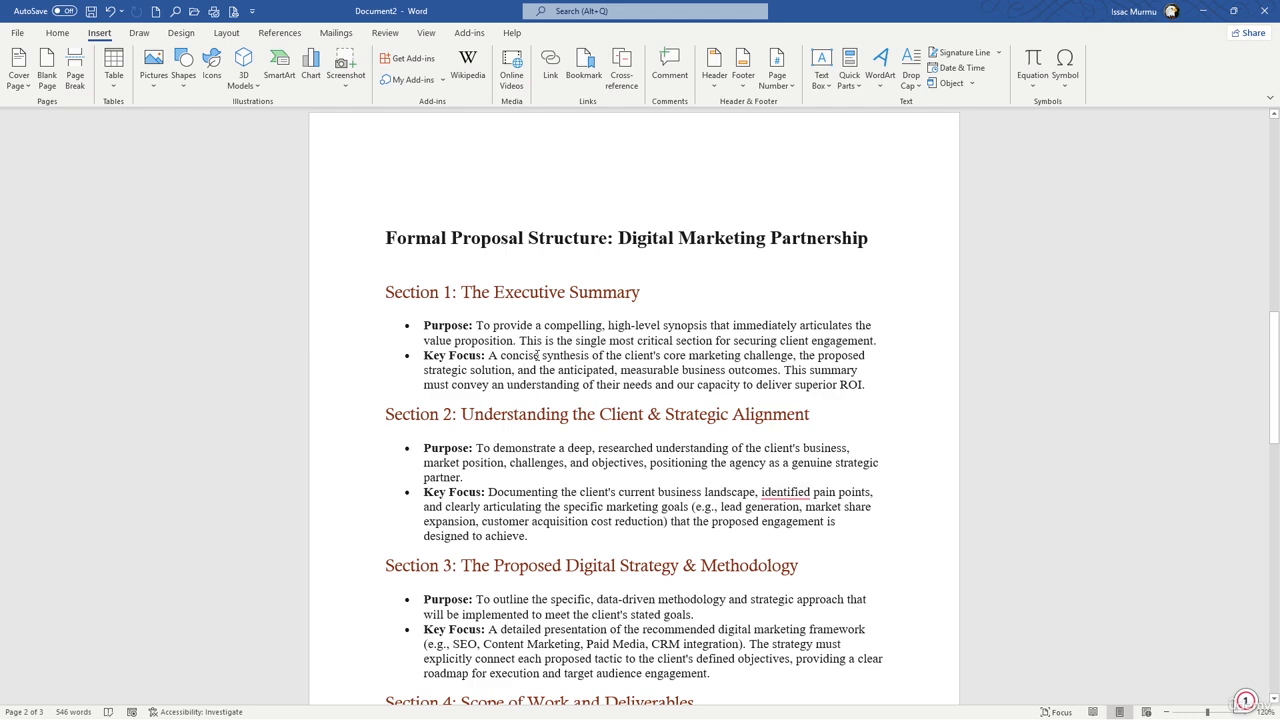
Step: Save the Section 8 heading "Terms, Conditions, and Authorization" to the AutoText gallery as a building block named Terms
{"action": "scroll", "coordinate": [550, 355], "scroll_direction": "down", "scroll_amount": 15}
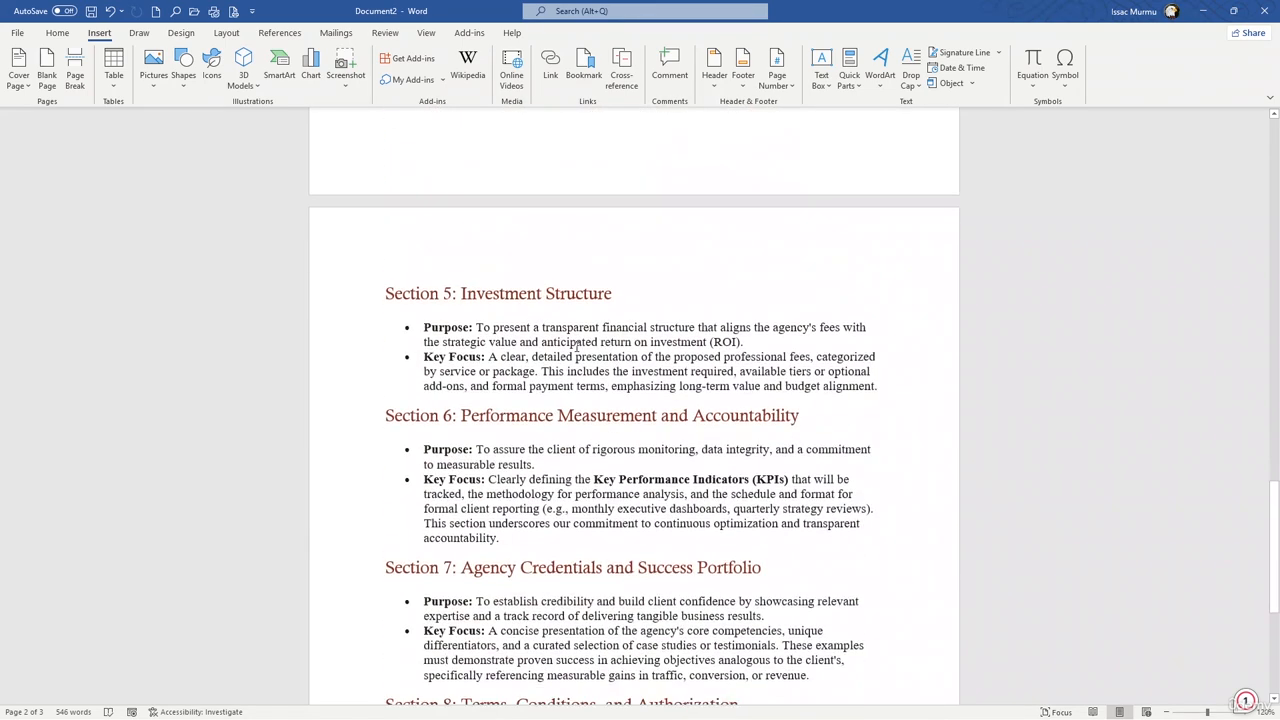
{"action": "scroll", "coordinate": [577, 347], "scroll_direction": "down", "scroll_amount": 3}
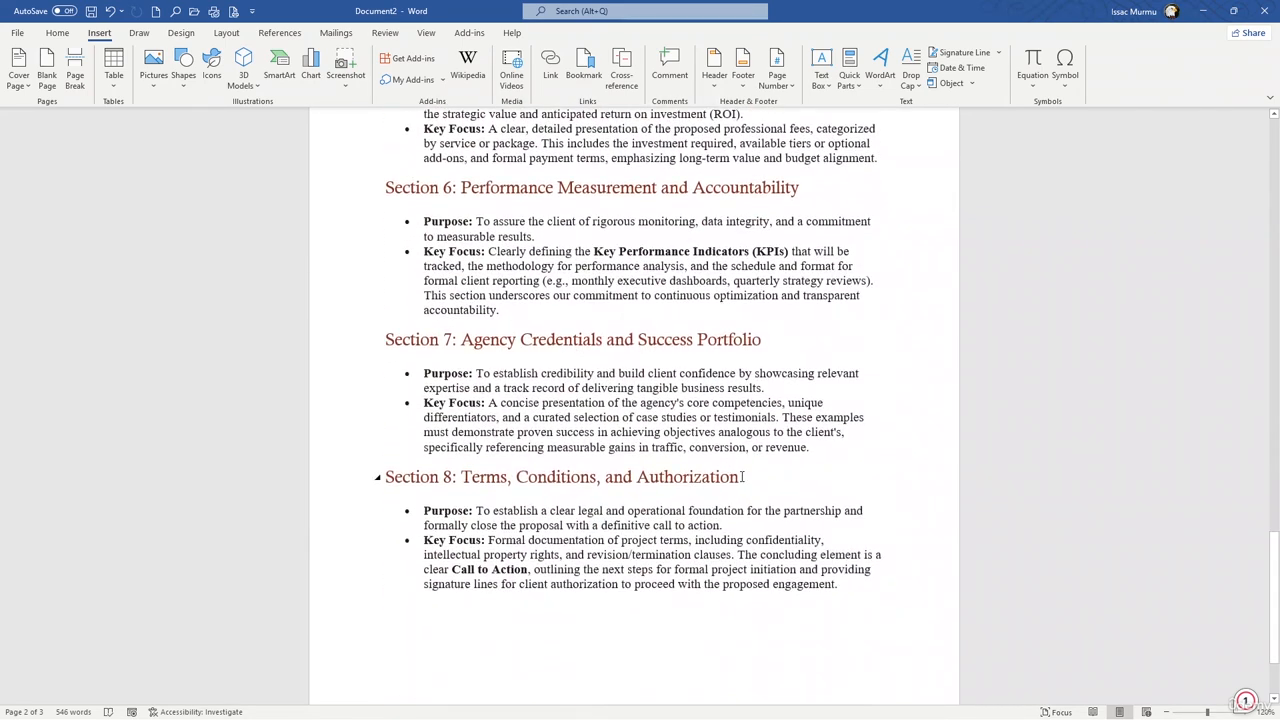
{"action": "left_click_drag", "start_coordinate": [746, 477], "coordinate": [380, 477]}
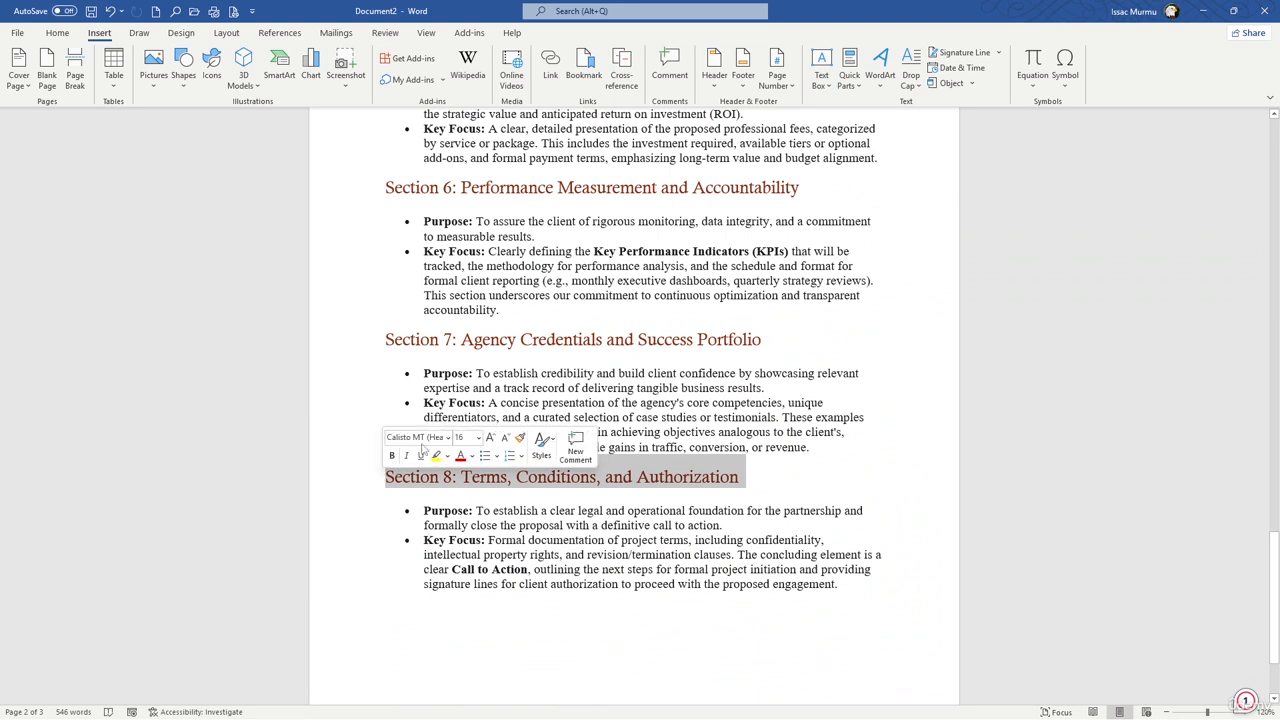
{"action": "left_click", "coordinate": [843, 93]}
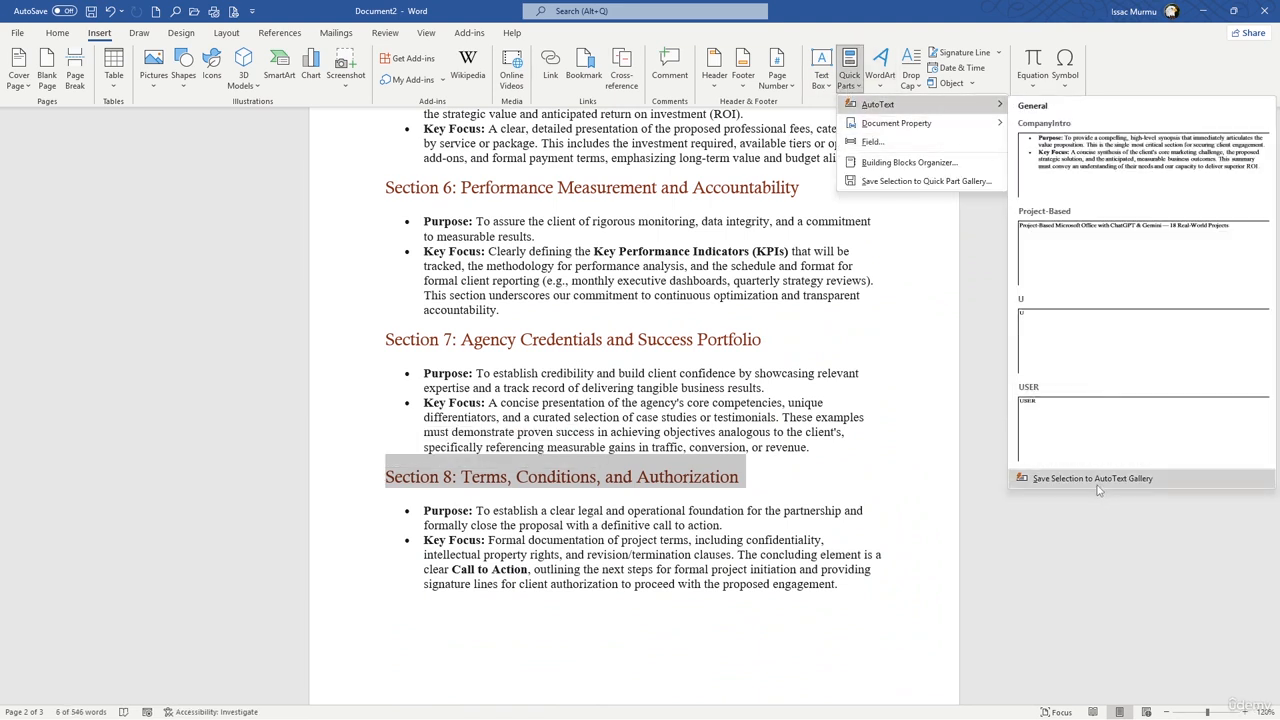
{"action": "left_click", "coordinate": [1095, 479]}
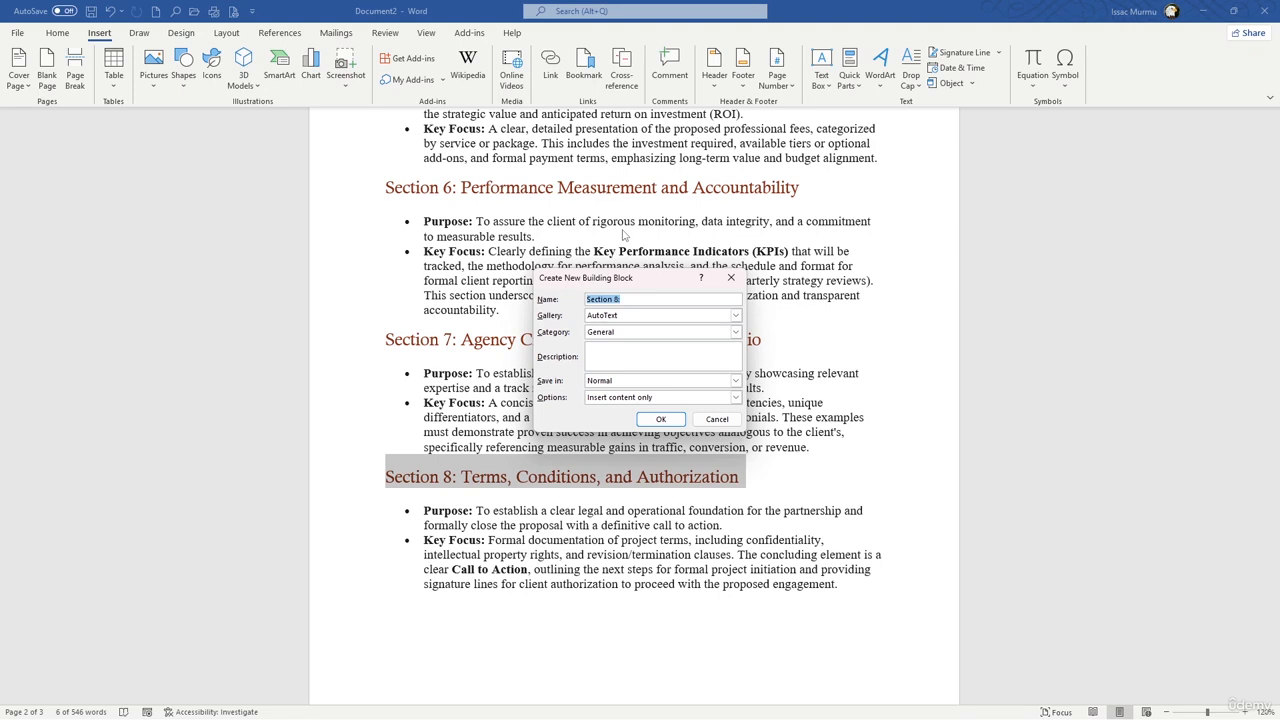
{"action": "left_click_drag", "start_coordinate": [633, 300], "coordinate": [598, 299]}
{"action": "type", "text": "Terms"}
{"action": "left_click", "coordinate": [655, 420]}
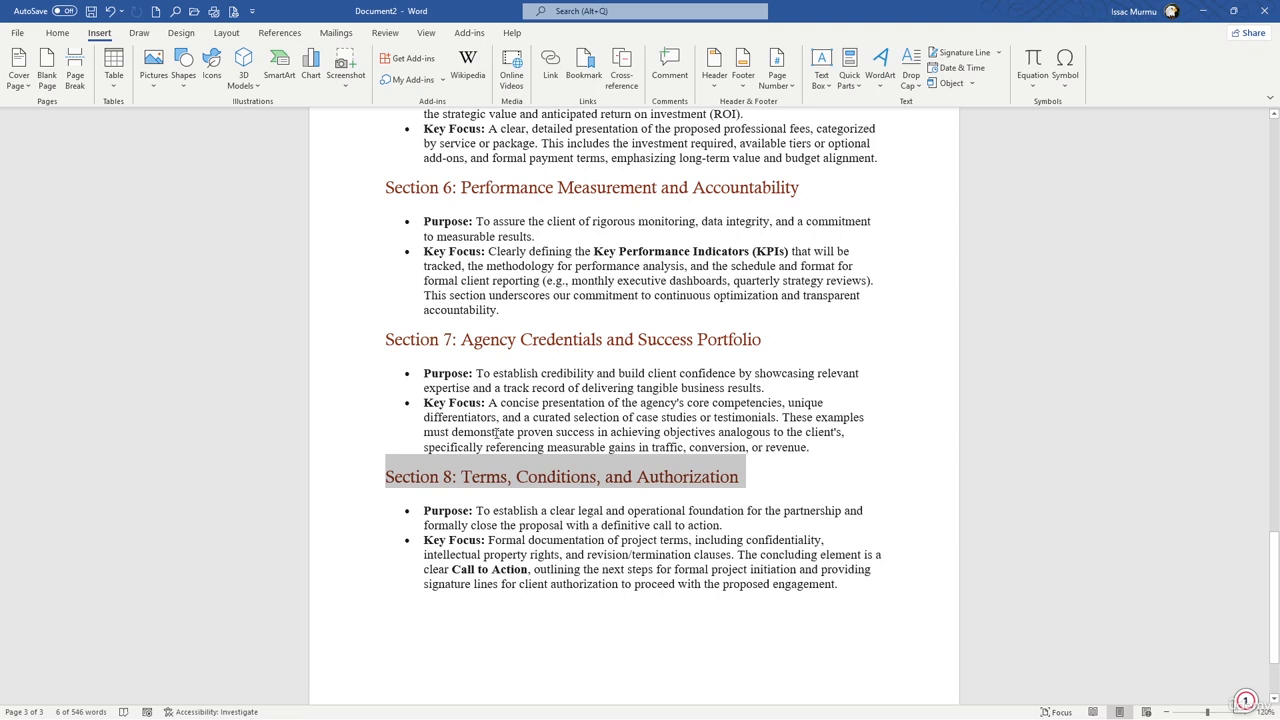
Step: With the cursor in the Key Focus bullet of Section 6, browse the insertable field types and examine the Date field's formats
{"action": "left_click", "coordinate": [698, 292]}
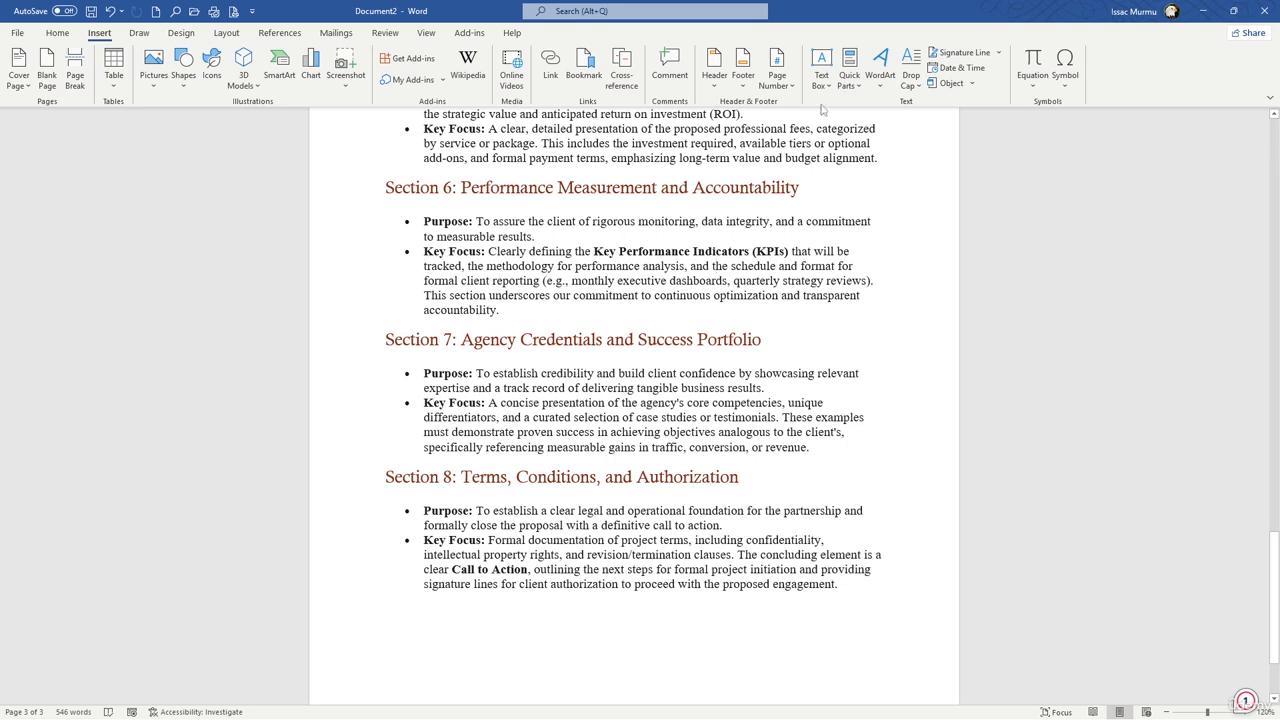
{"action": "left_click", "coordinate": [848, 90]}
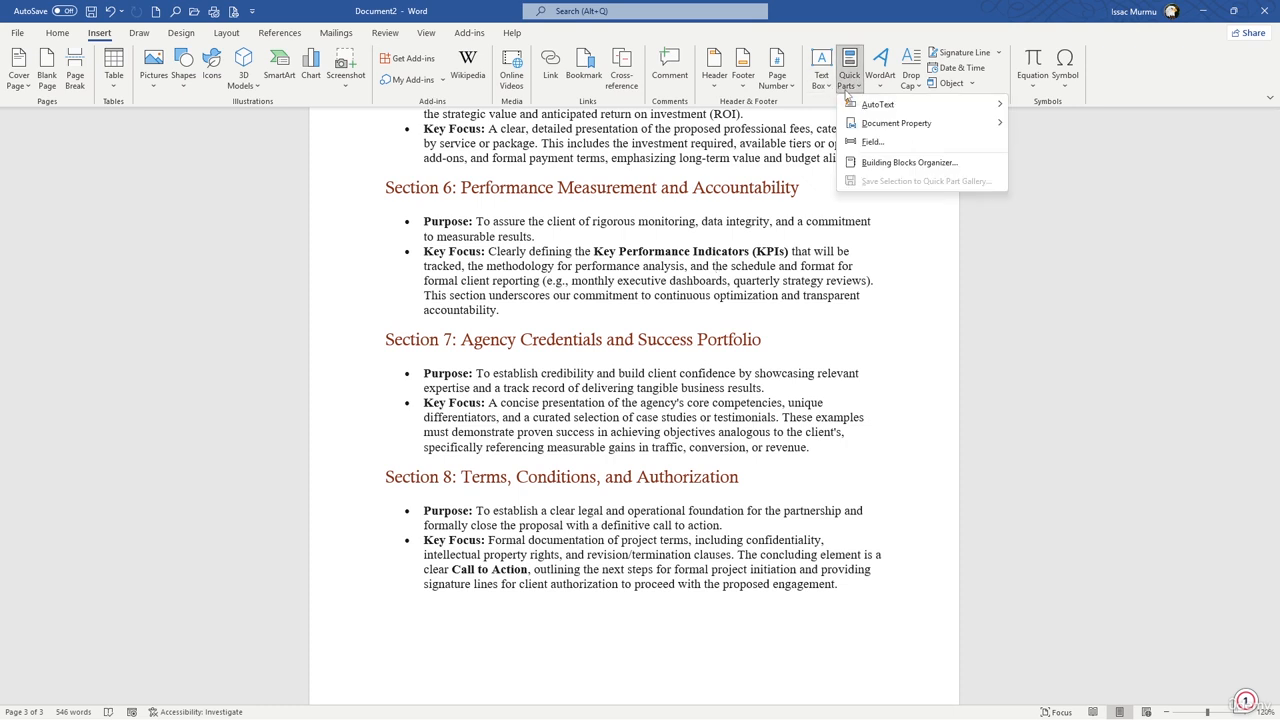
{"action": "left_click", "coordinate": [866, 141]}
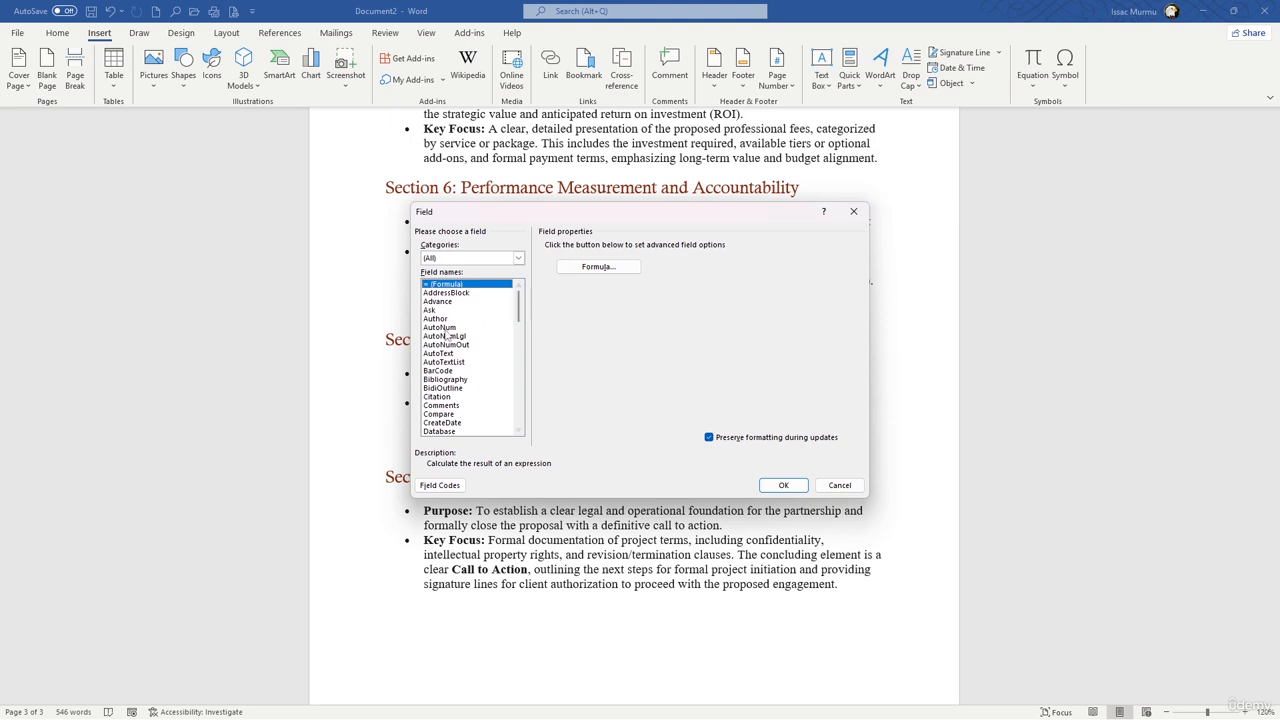
{"action": "scroll", "coordinate": [445, 337], "scroll_direction": "down", "scroll_amount": 3}
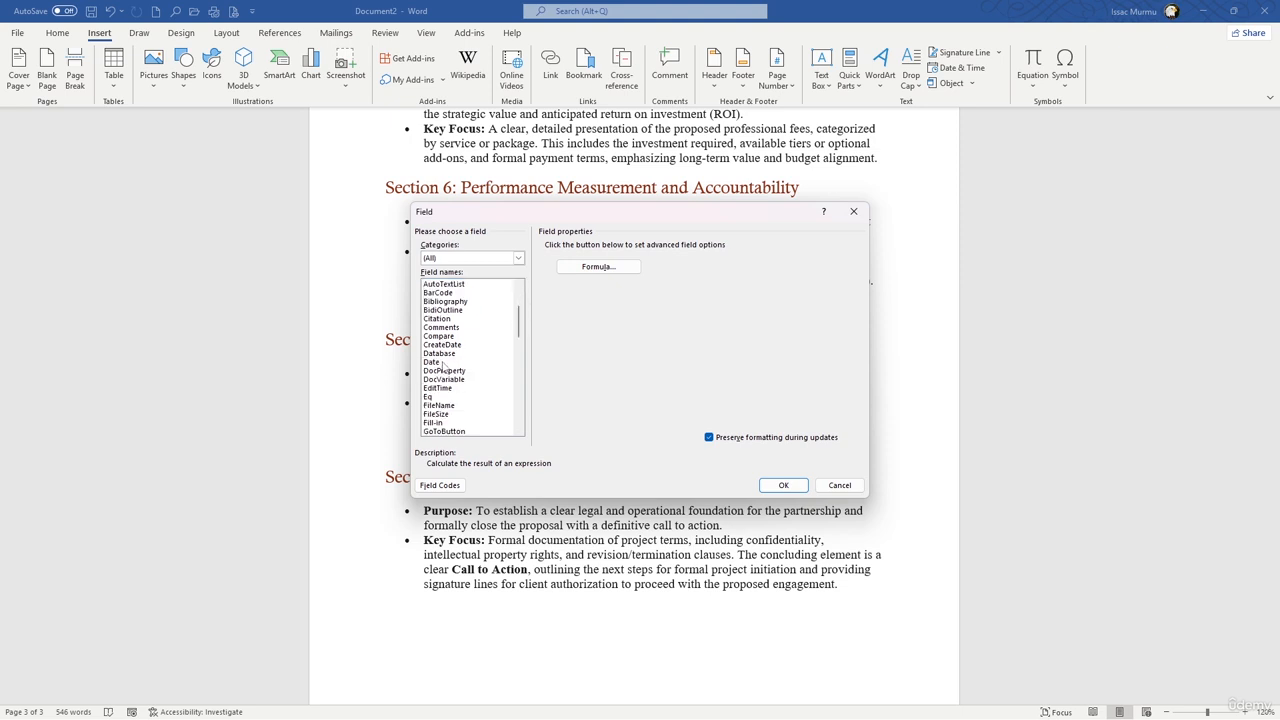
{"action": "left_click", "coordinate": [441, 362]}
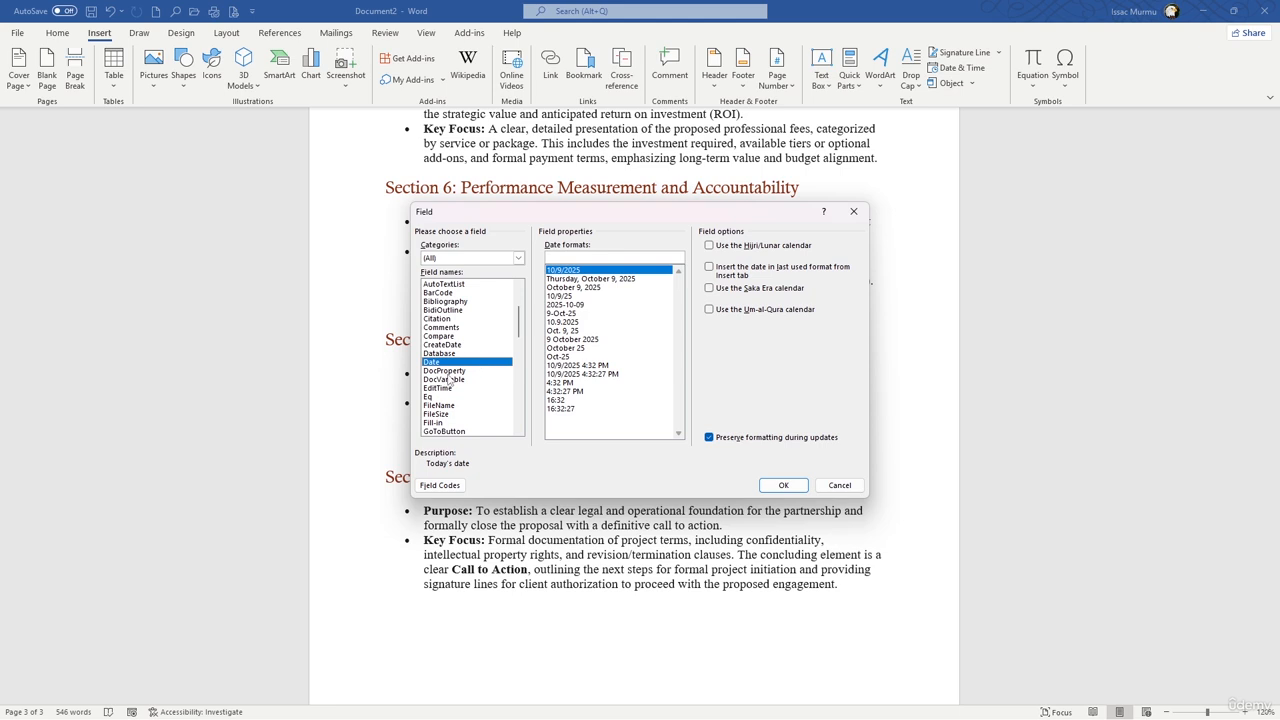
{"action": "scroll", "coordinate": [449, 372], "scroll_direction": "down", "scroll_amount": 4}
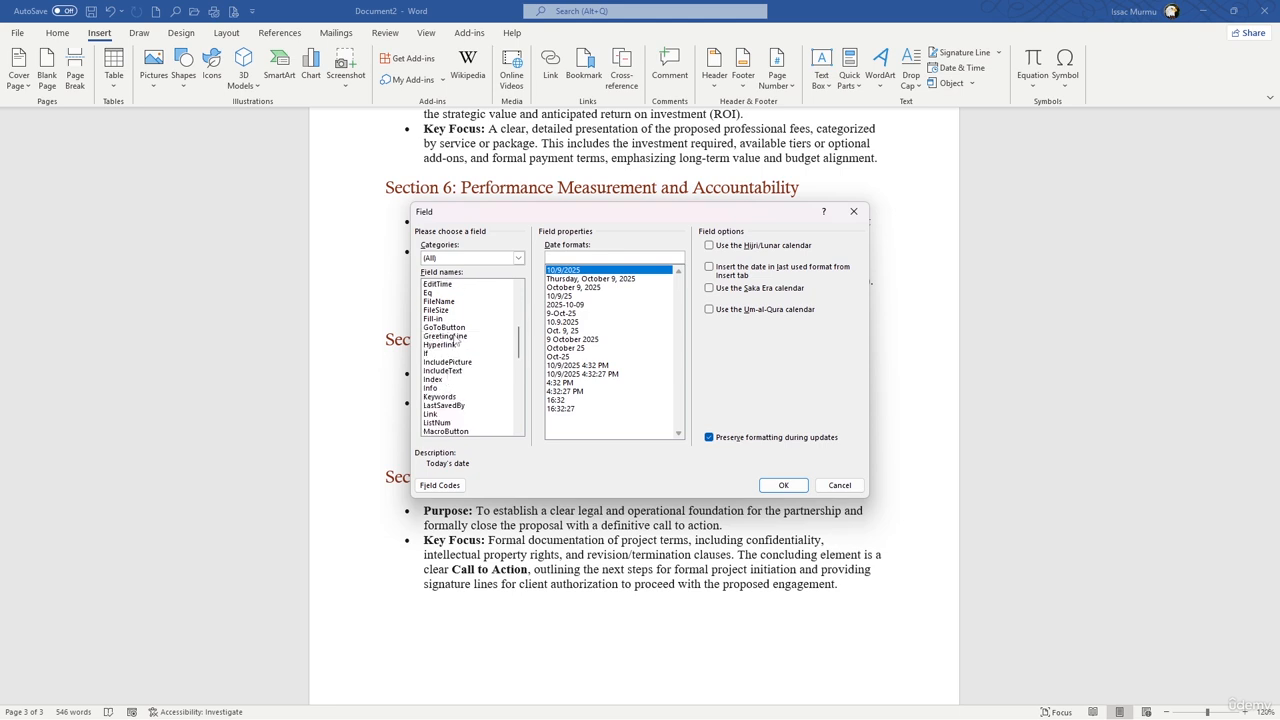
{"action": "scroll", "coordinate": [455, 340], "scroll_direction": "up", "scroll_amount": 2}
{"action": "scroll", "coordinate": [453, 367], "scroll_direction": "down", "scroll_amount": 1}
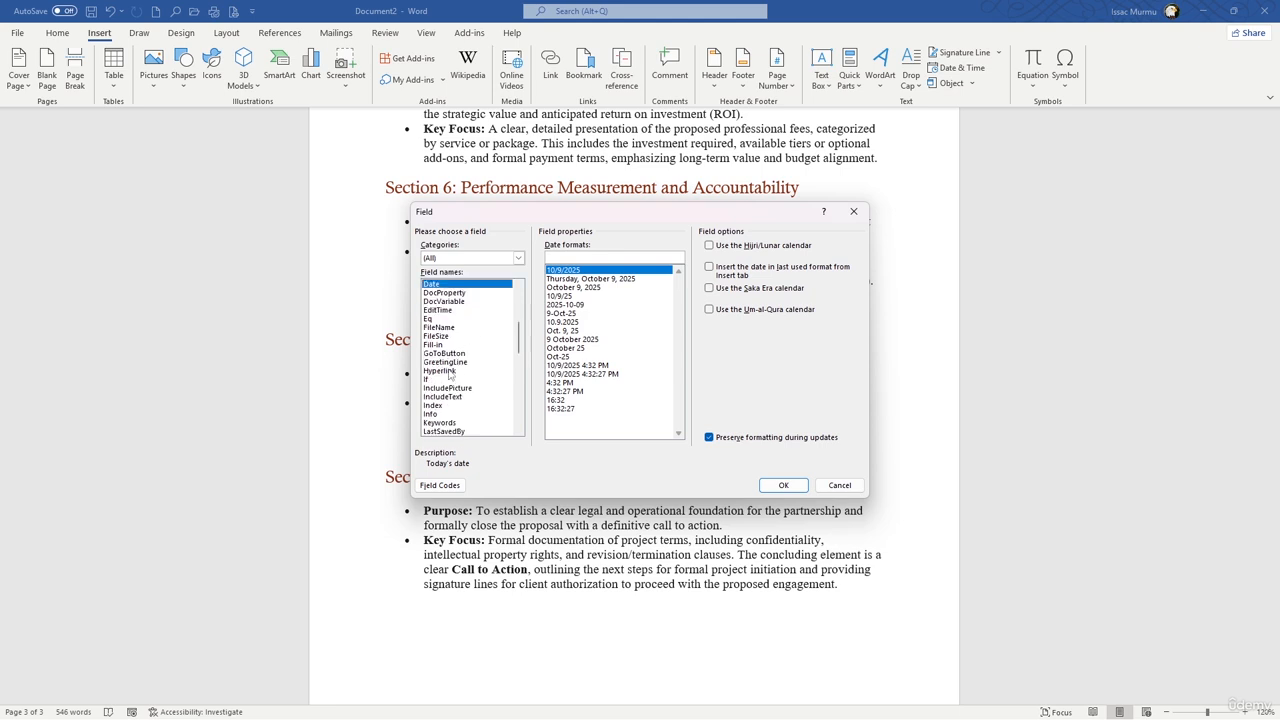
{"action": "scroll", "coordinate": [455, 370], "scroll_direction": "down", "scroll_amount": 3}
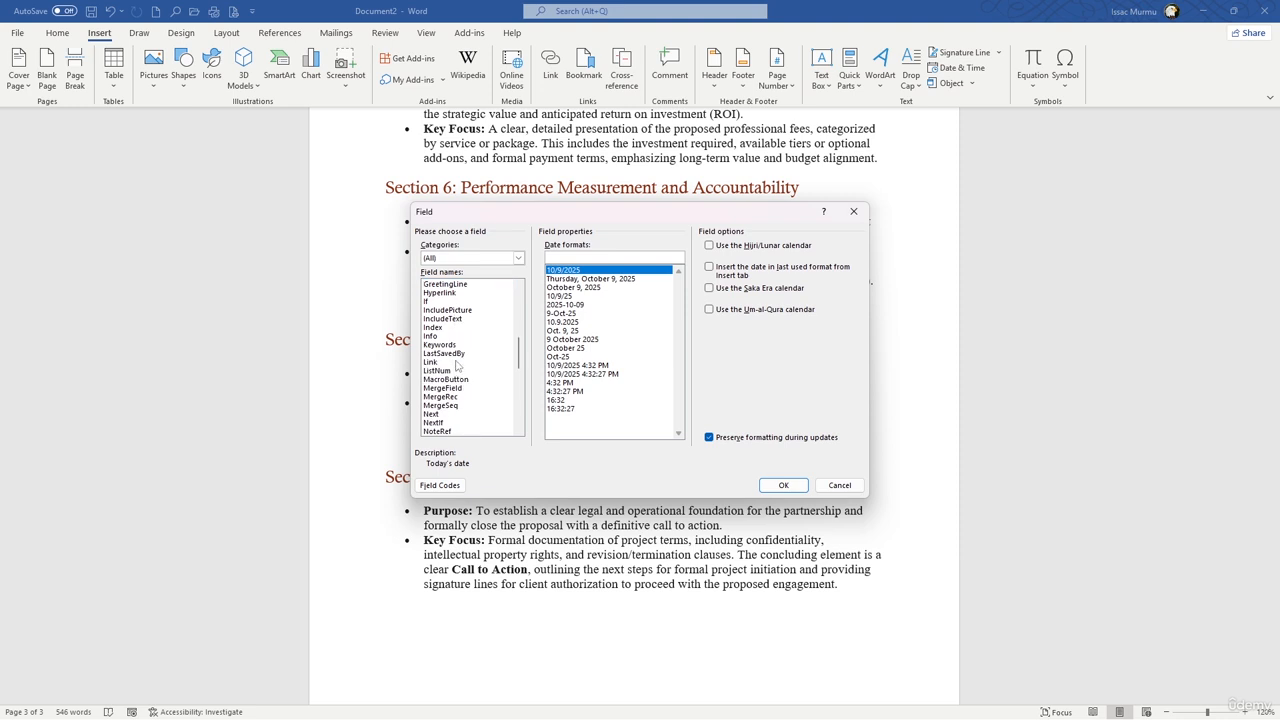
{"action": "scroll", "coordinate": [456, 367], "scroll_direction": "down", "scroll_amount": 2}
{"action": "scroll", "coordinate": [456, 369], "scroll_direction": "up", "scroll_amount": 4}
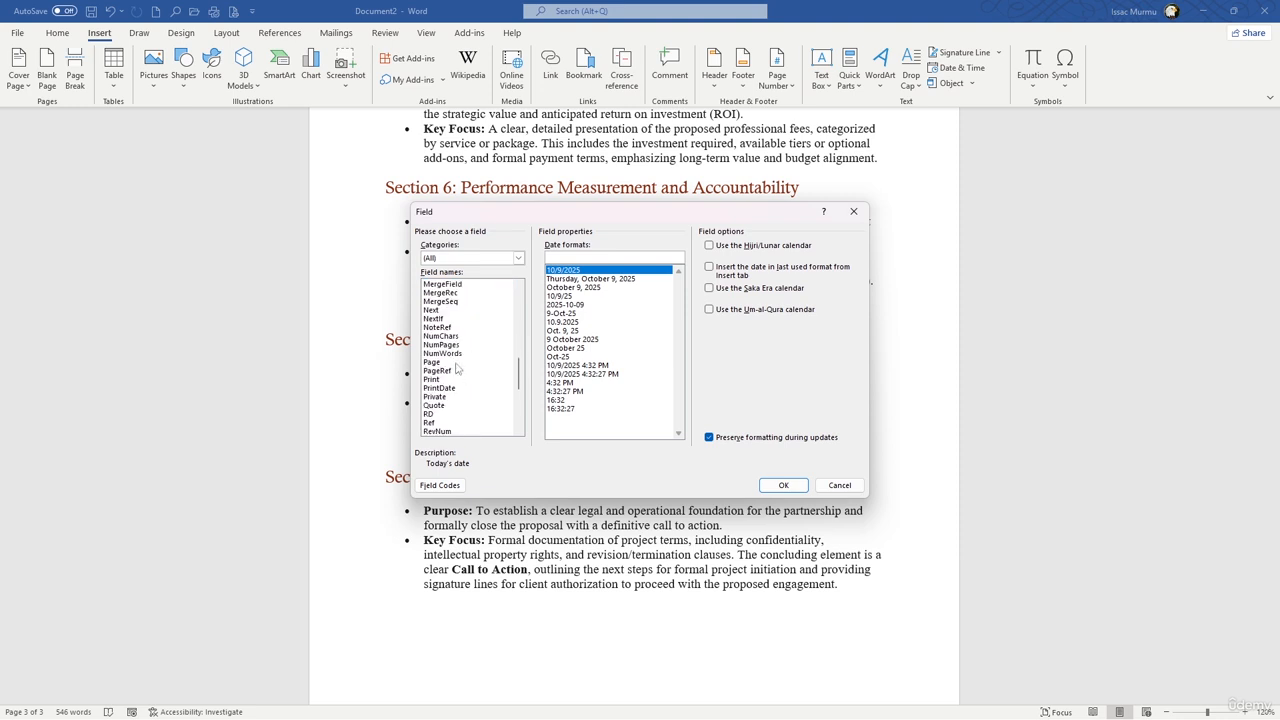
{"action": "scroll", "coordinate": [461, 330], "scroll_direction": "up", "scroll_amount": 1}
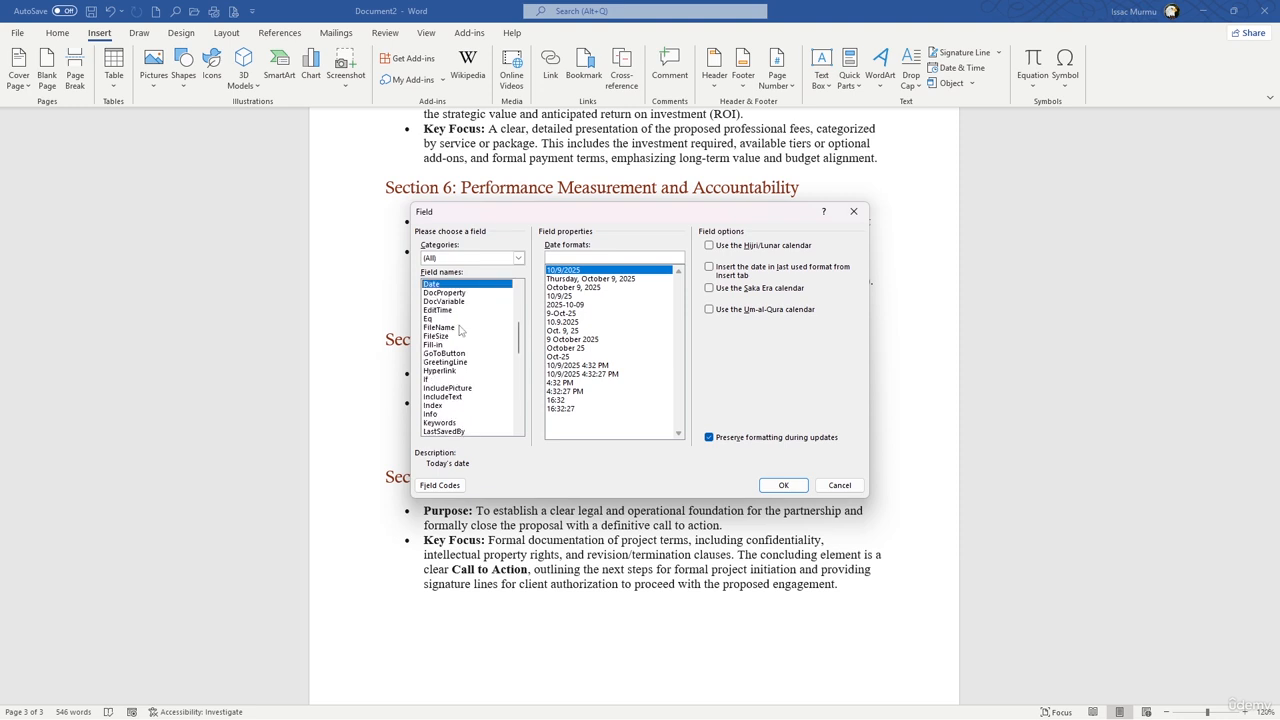
{"action": "scroll", "coordinate": [461, 332], "scroll_direction": "up", "scroll_amount": 3}
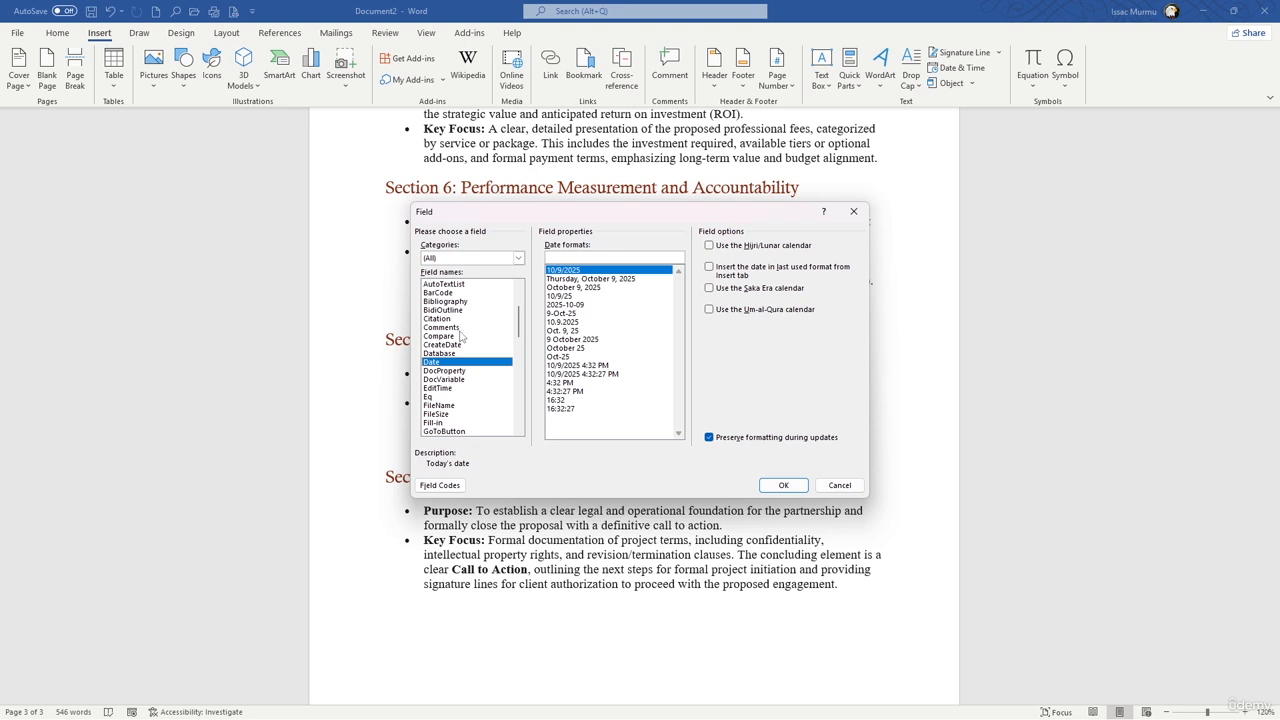
Step: Insert a DocProperty field with the Author property into the Key Focus bullet of Section 6
{"action": "scroll", "coordinate": [460, 332], "scroll_direction": "down", "scroll_amount": 3}
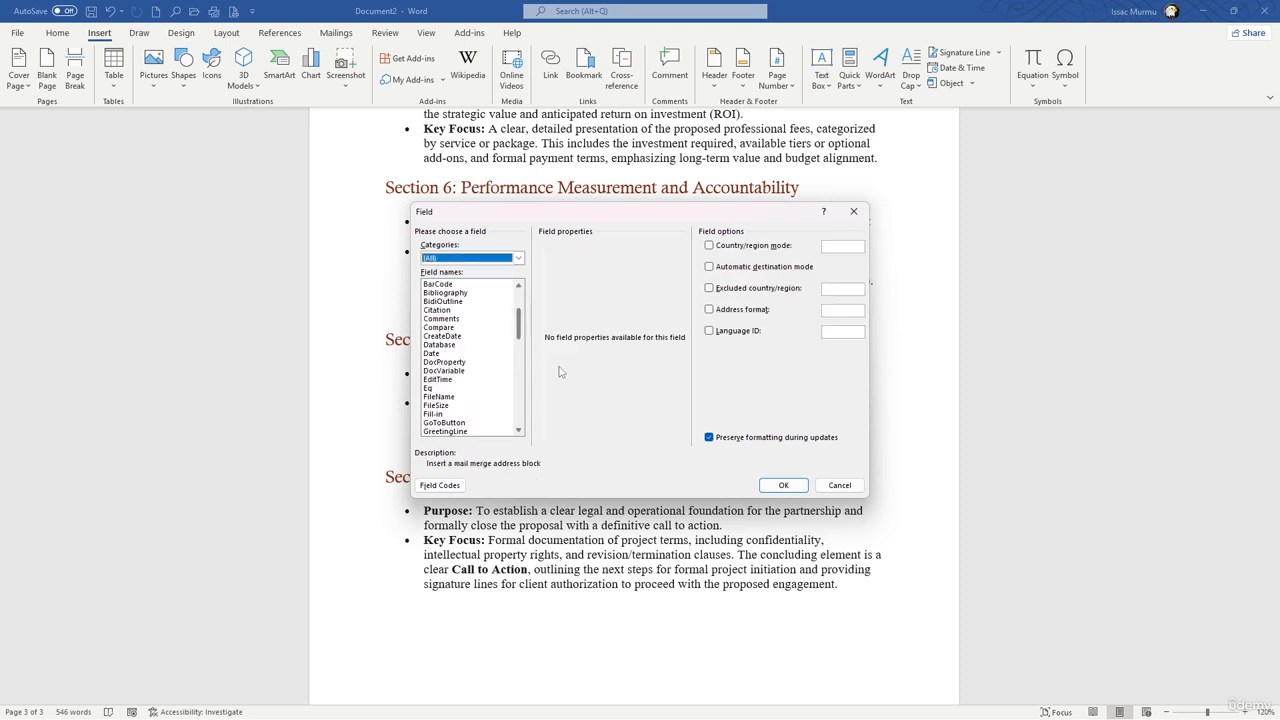
{"action": "left_click", "coordinate": [458, 363]}
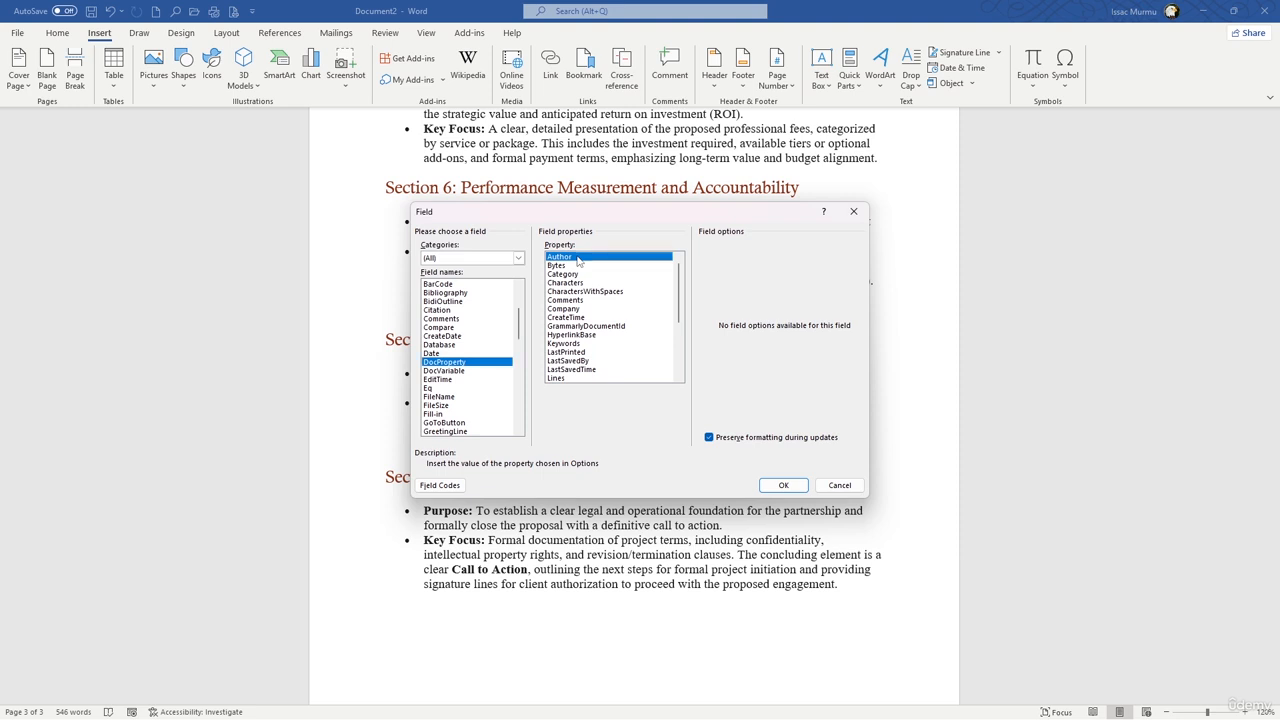
{"action": "left_click", "coordinate": [784, 485]}
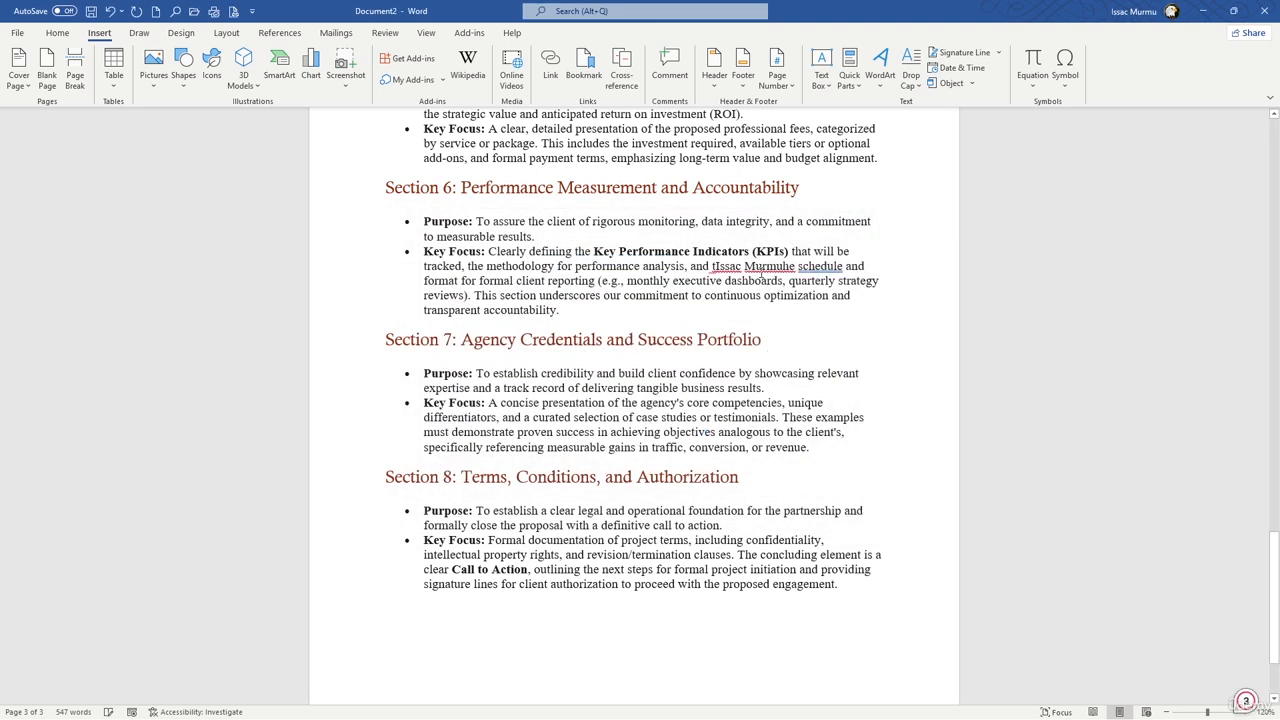
Step: Undo the insertion of the Author field in the Key Focus bullet of Section 6
{"action": "key", "text": "ctrl+z"}
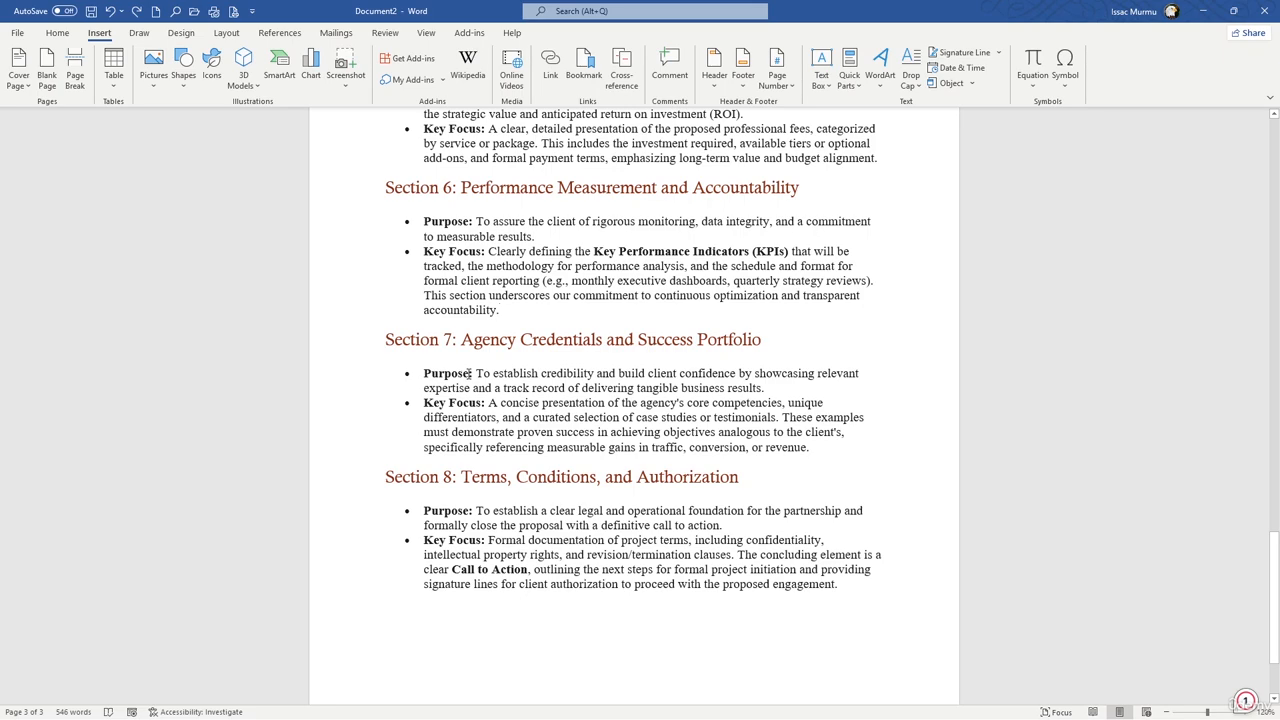
{"action": "scroll", "coordinate": [585, 424], "scroll_direction": "down", "scroll_amount": 1}
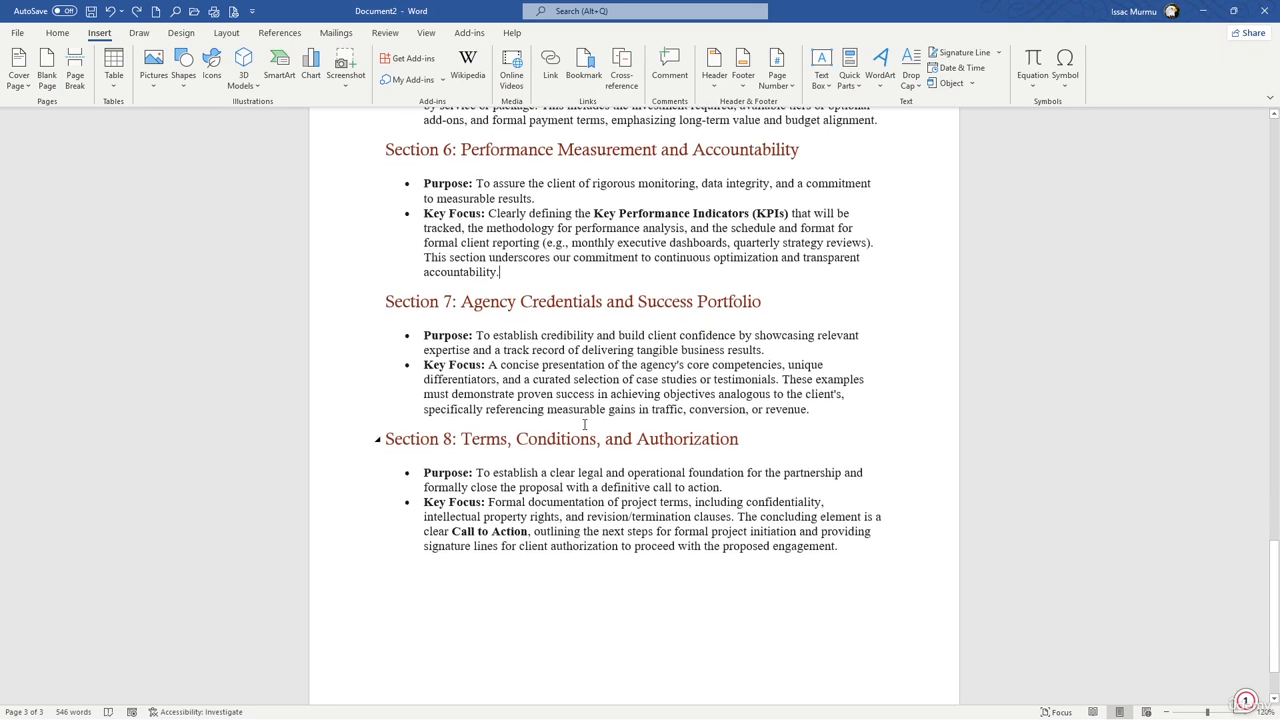
{"action": "scroll", "coordinate": [585, 425], "scroll_direction": "down", "scroll_amount": 3}
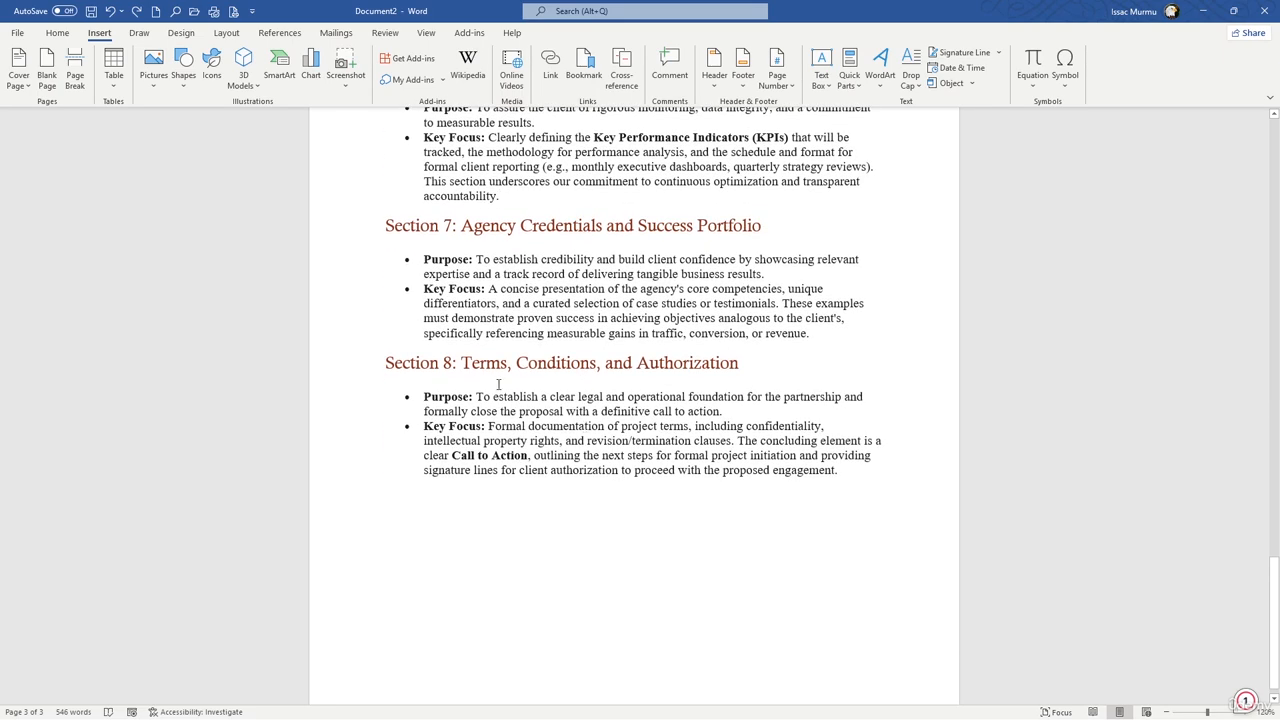
{"action": "scroll", "coordinate": [499, 391], "scroll_direction": "up", "scroll_amount": 7}
{"action": "scroll", "coordinate": [499, 391], "scroll_direction": "up", "scroll_amount": 8}
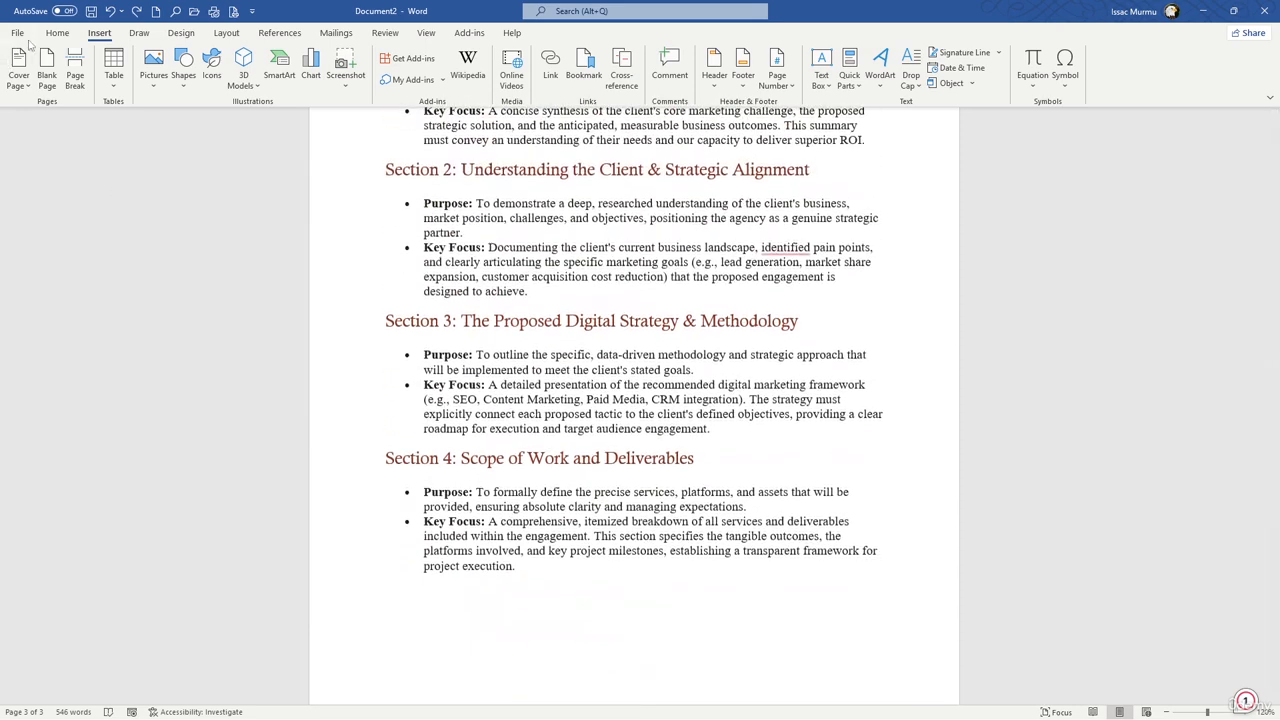
Step: Start saving the document under a new name and choose Word Template as the file type
{"action": "left_click", "coordinate": [24, 40]}
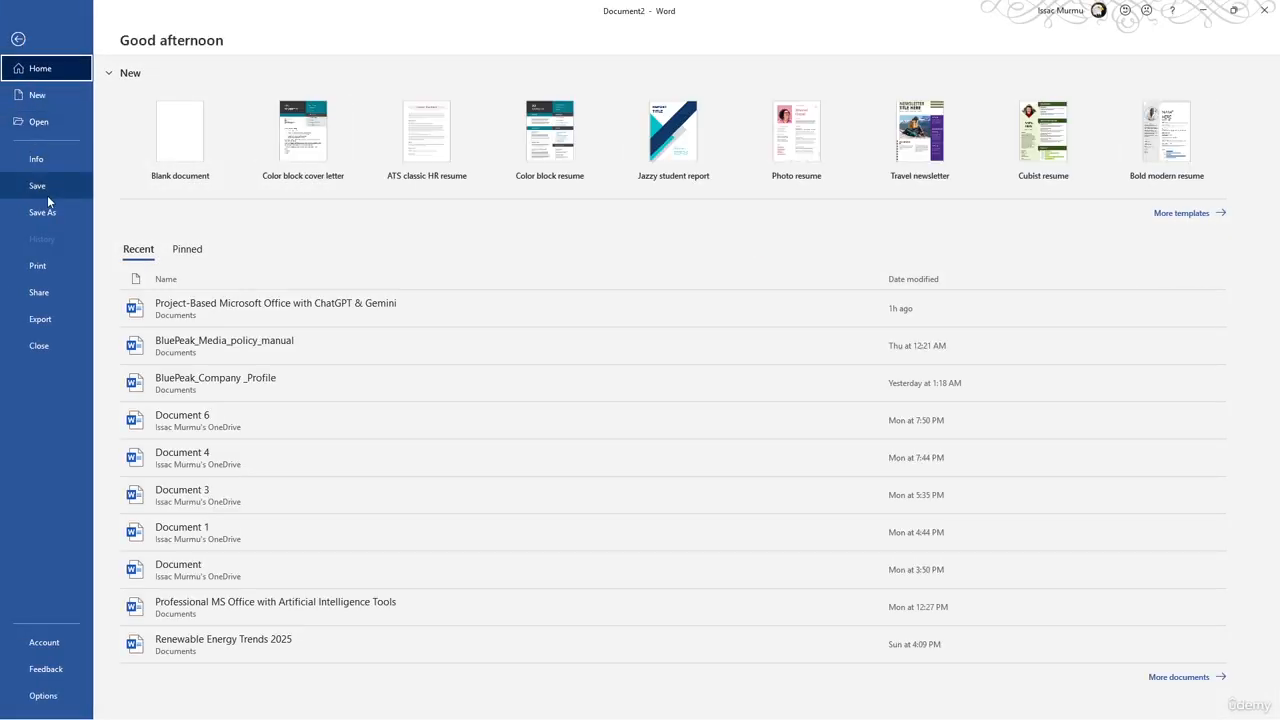
{"action": "left_click", "coordinate": [51, 216]}
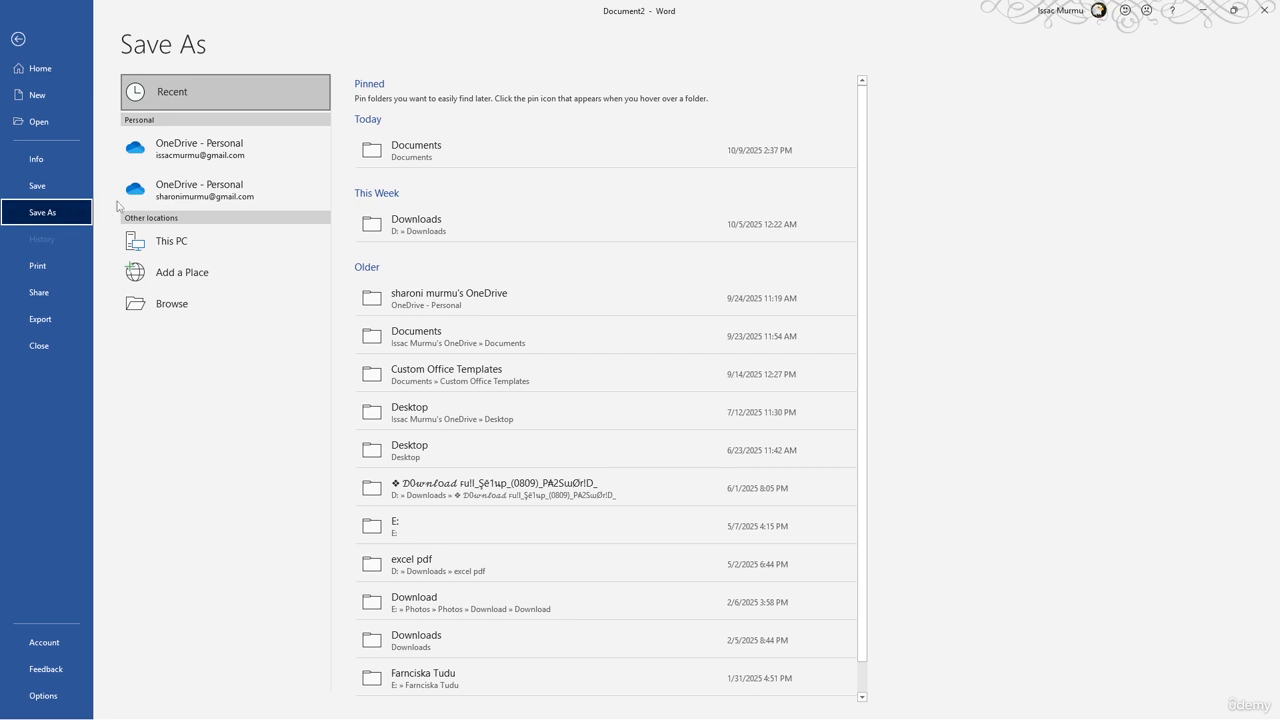
{"action": "left_click", "coordinate": [401, 158]}
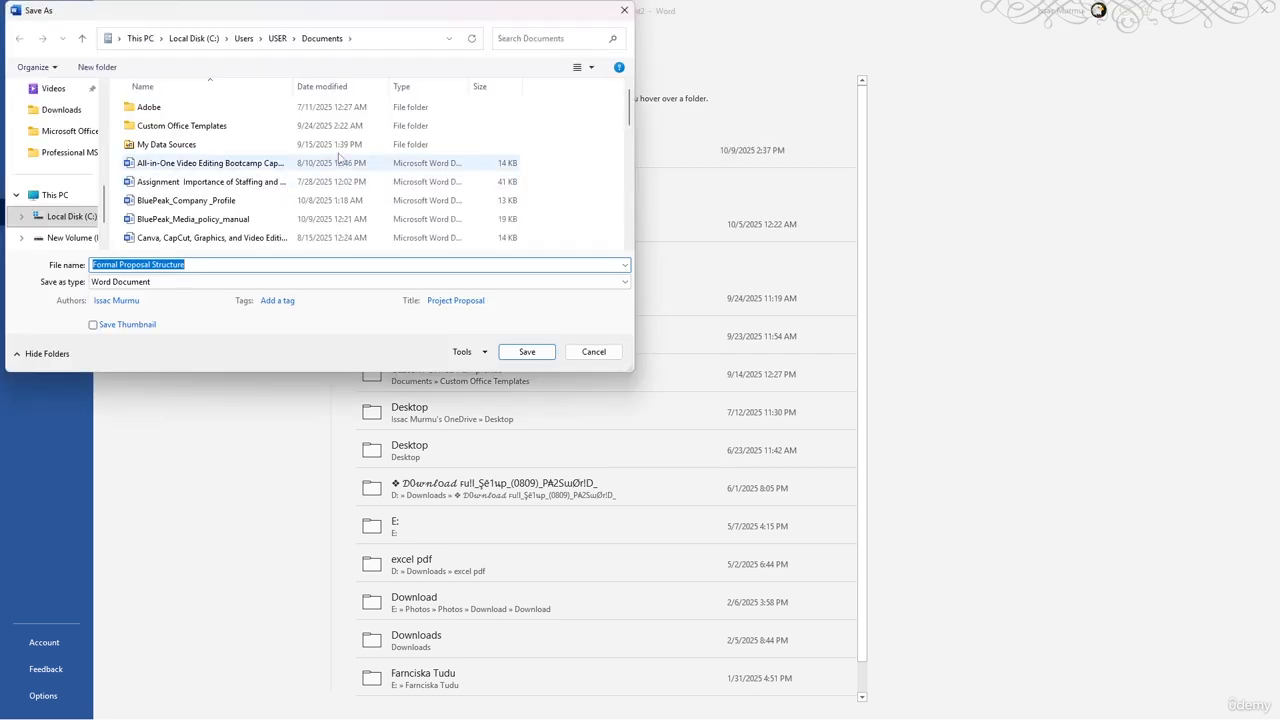
{"action": "left_click", "coordinate": [185, 284]}
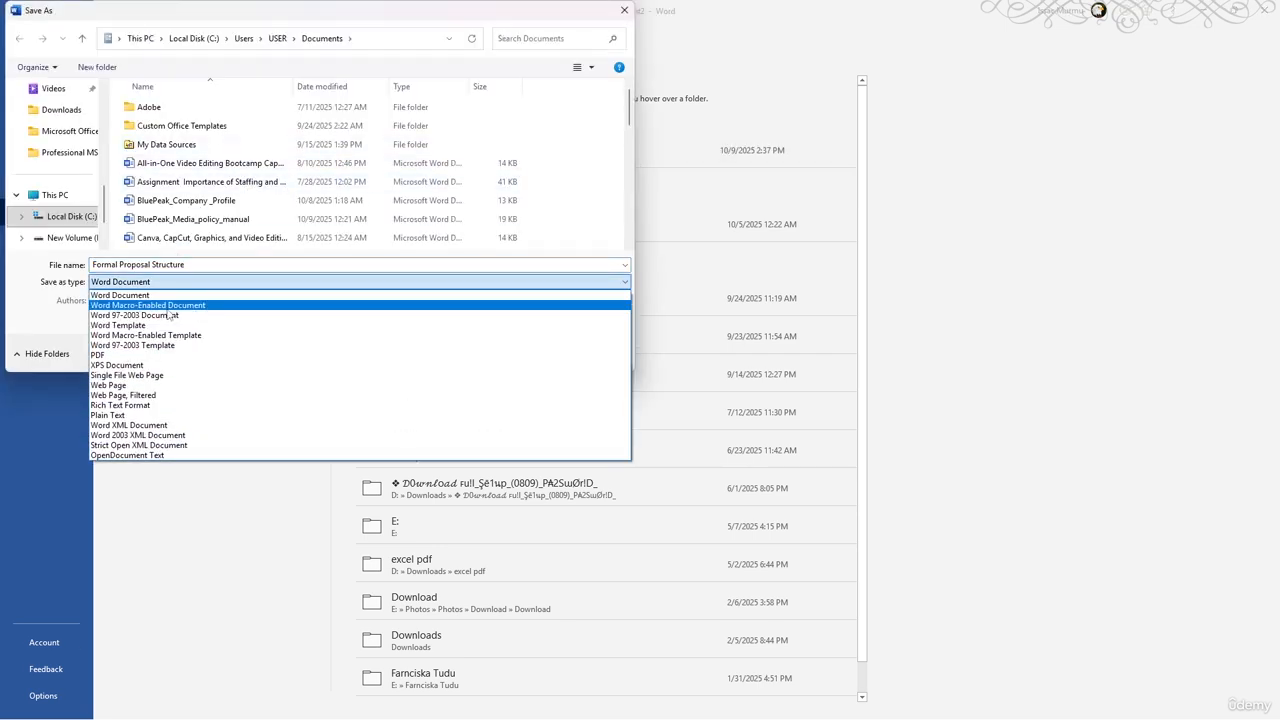
{"action": "left_click", "coordinate": [166, 326]}
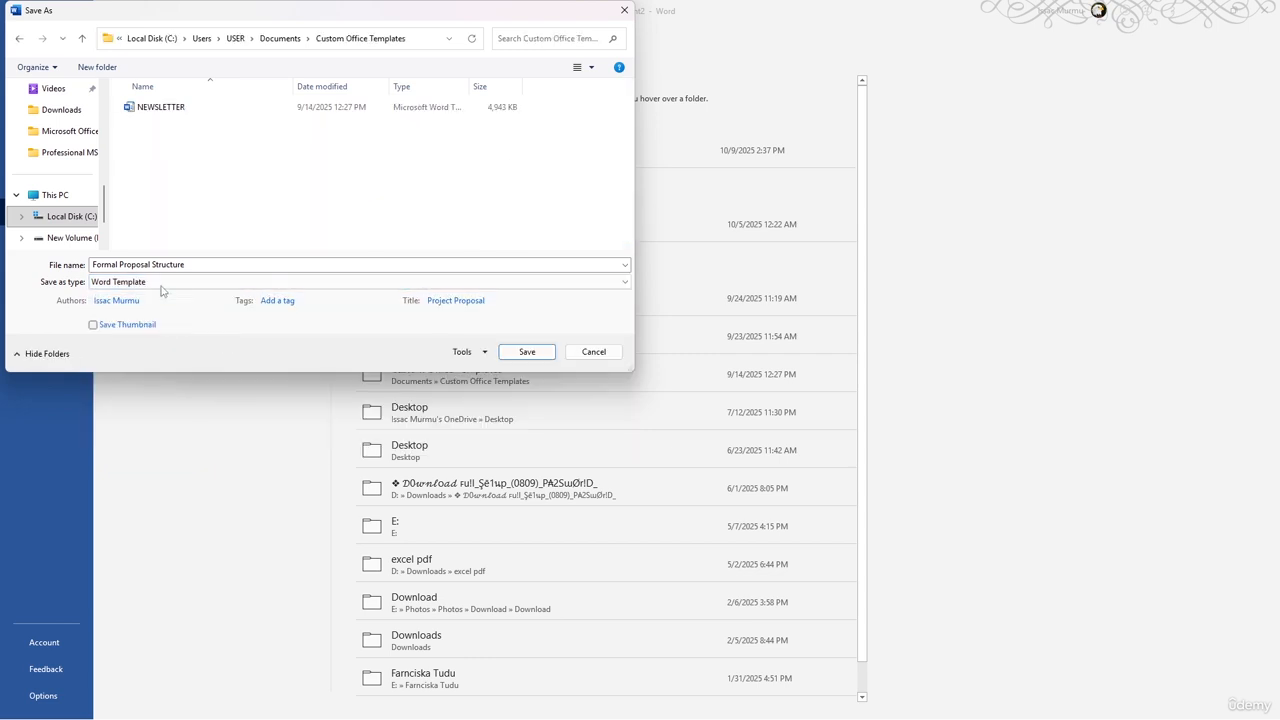
Step: Name the template "Formal Proposal Structure-BluePeak Media" and save it in the Custom Office Templates folder
{"action": "left_click", "coordinate": [193, 264]}
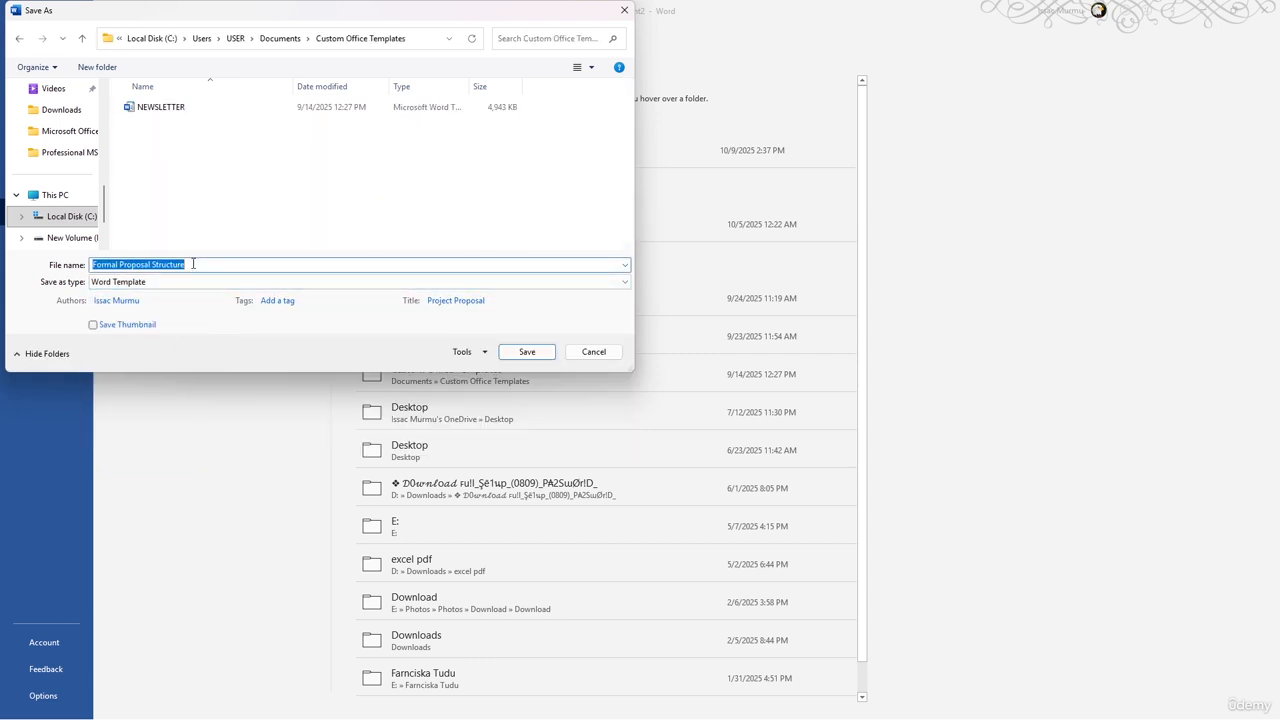
{"action": "left_click", "coordinate": [114, 265]}
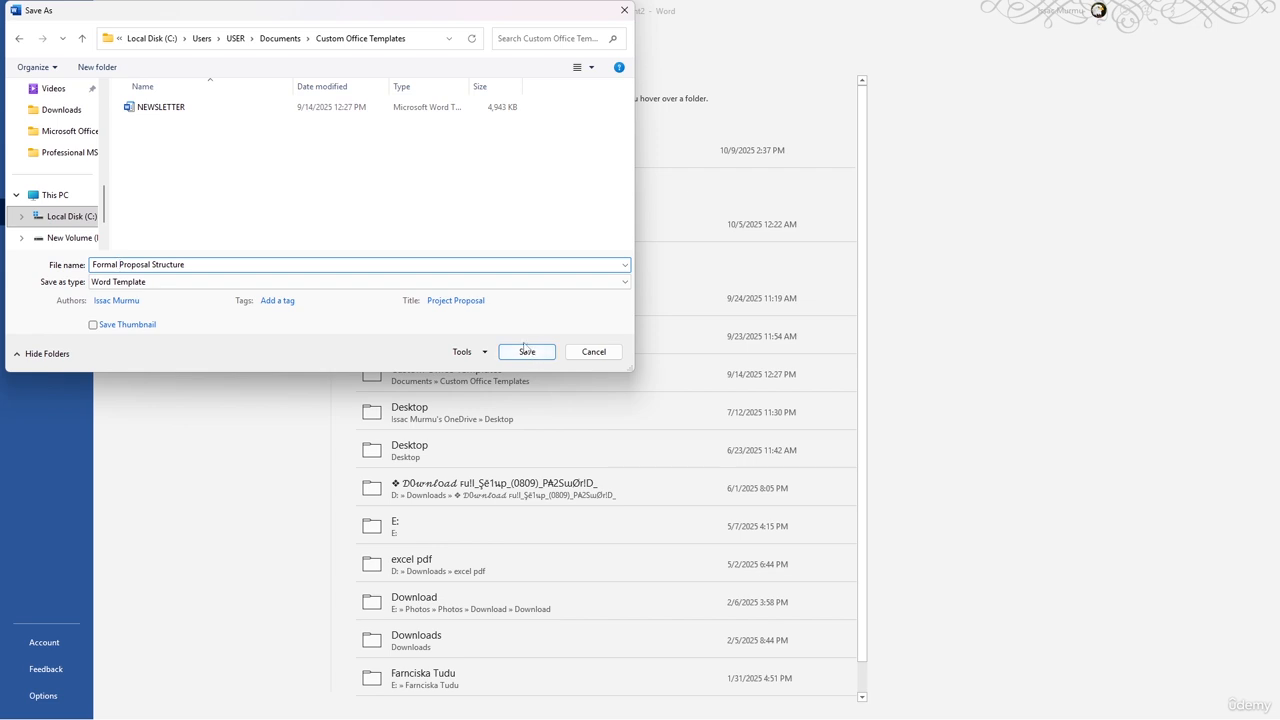
{"action": "left_click", "coordinate": [212, 264]}
{"action": "type", "text": "-BluePeak Me"}
{"action": "type", "text": "a"}
{"action": "left_click", "coordinate": [527, 352]}
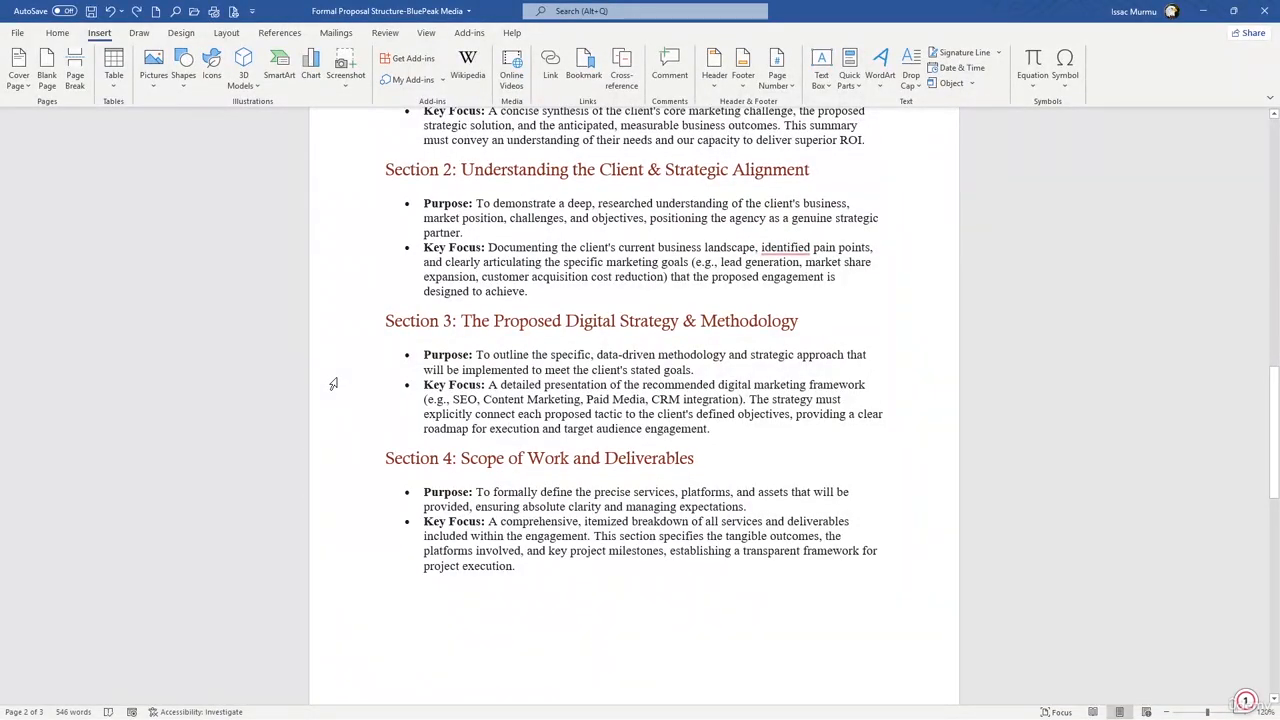
Step: Review the saved template's cover page with its logo, title and the date and subtitle placeholders
{"action": "scroll", "coordinate": [701, 323], "scroll_direction": "up", "scroll_amount": 5}
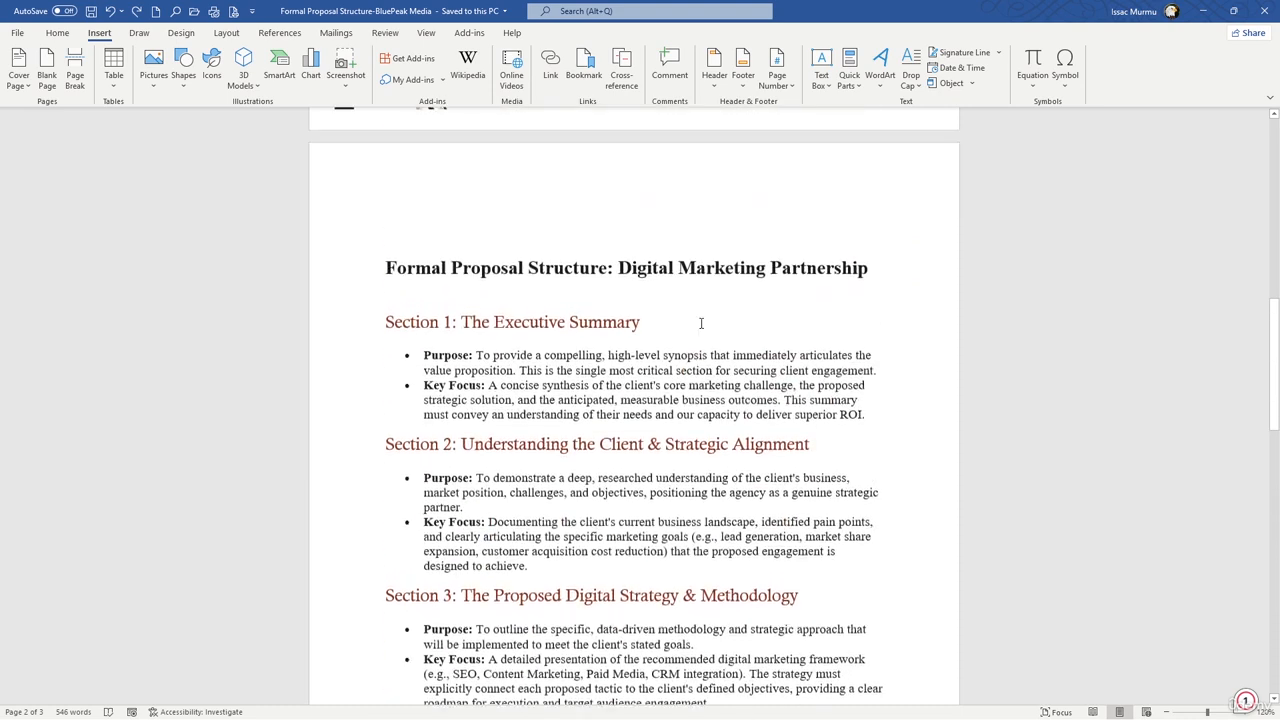
{"action": "scroll", "coordinate": [701, 323], "scroll_direction": "up", "scroll_amount": 12}
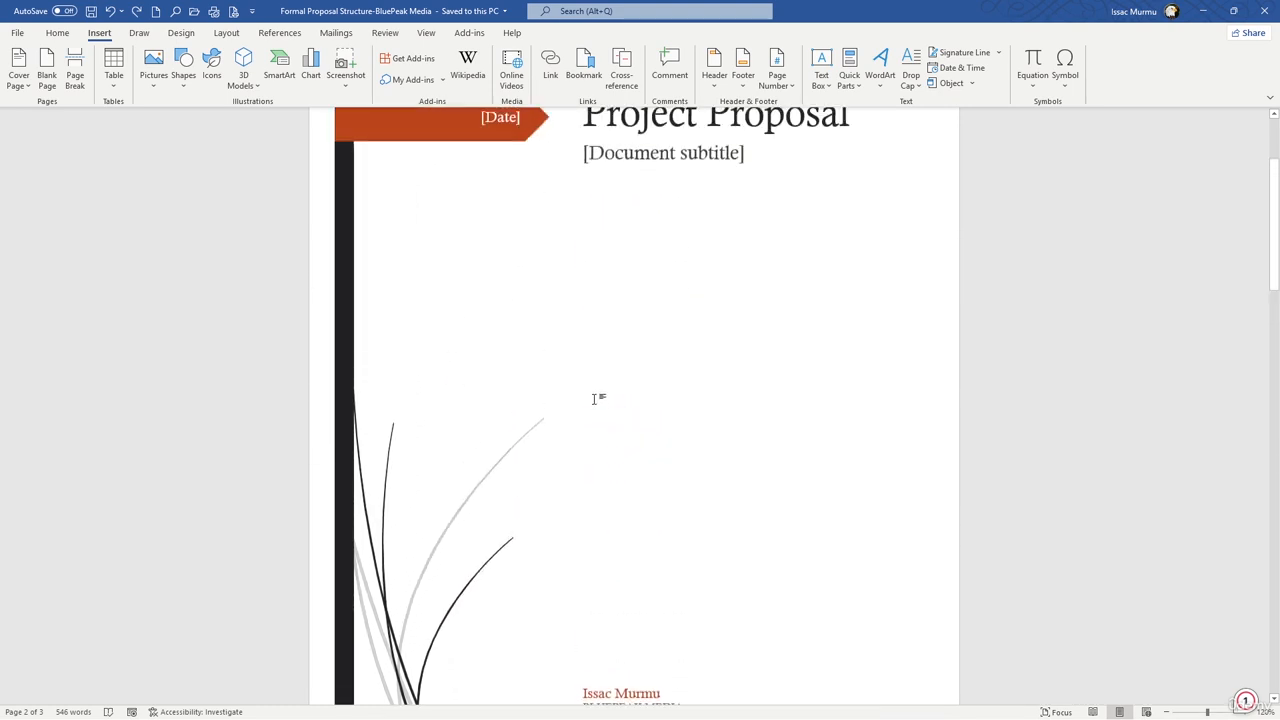
{"action": "scroll", "coordinate": [594, 399], "scroll_direction": "up", "scroll_amount": 3}
{"action": "left_click", "coordinate": [685, 286]}
{"action": "left_click", "coordinate": [407, 142]}
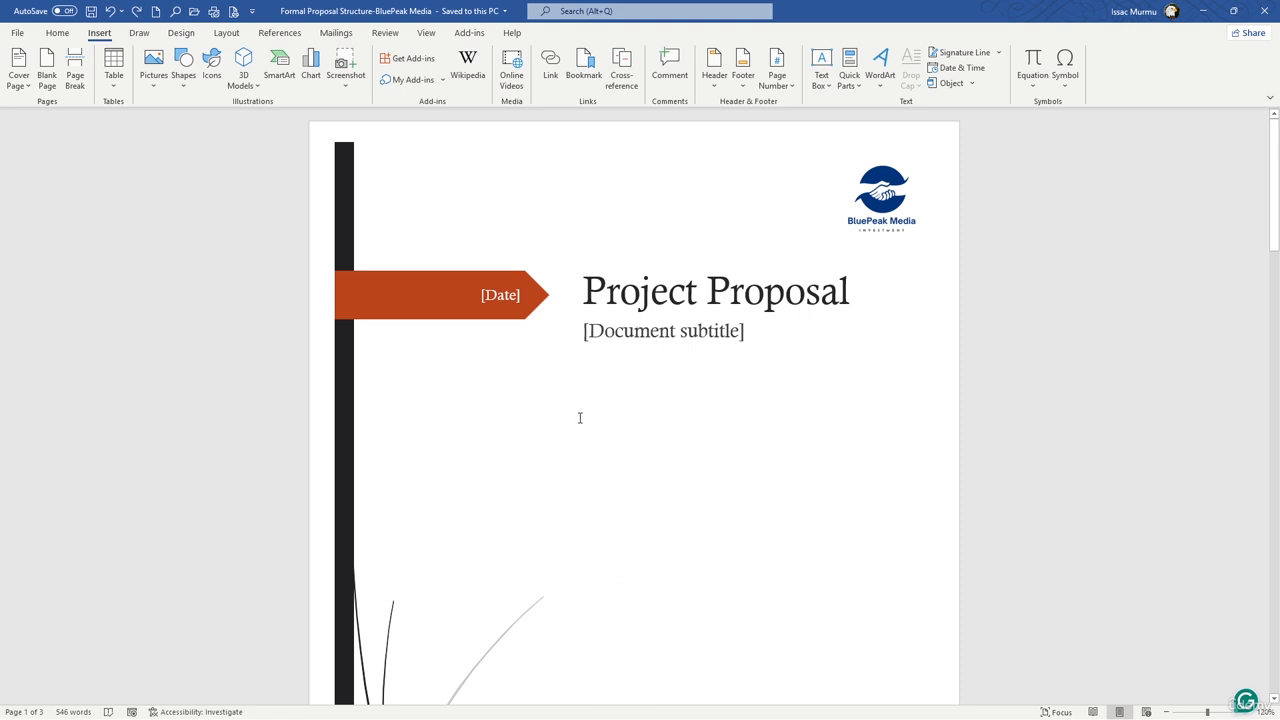
{"action": "scroll", "coordinate": [580, 412], "scroll_direction": "down", "scroll_amount": 3}
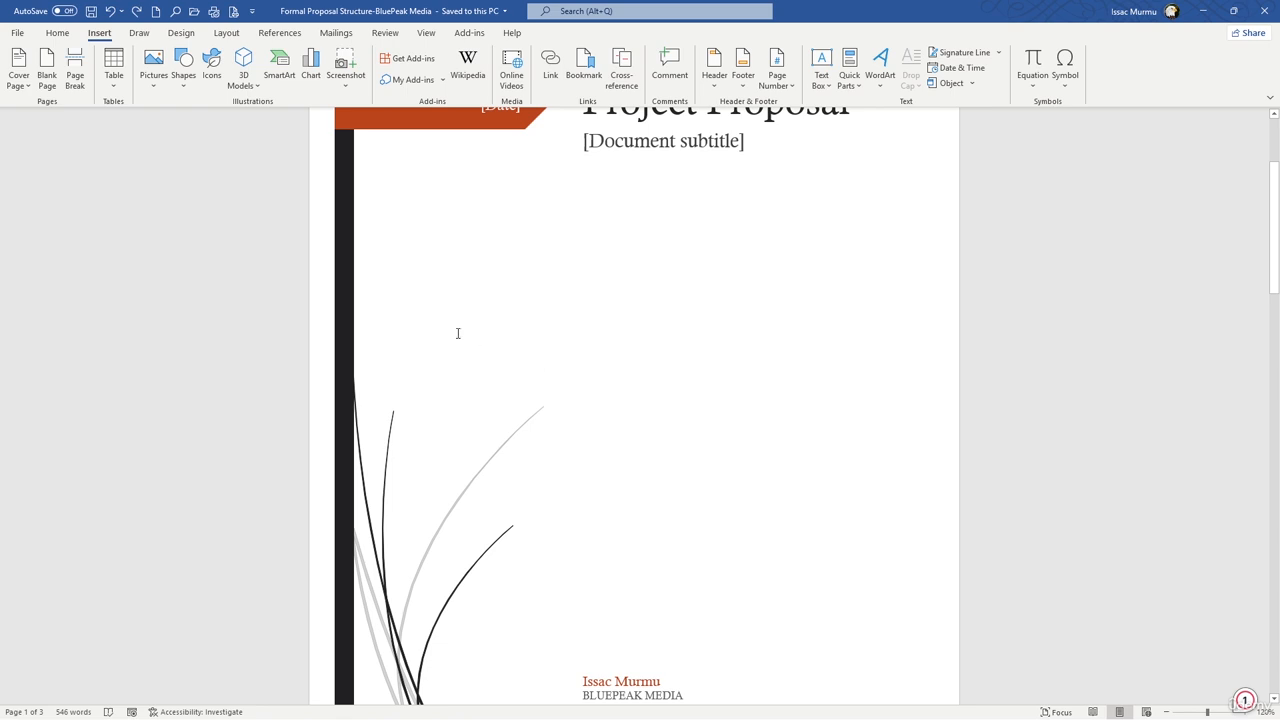
Step: Create a new document from the personal template "Formal Proposal Structure-BluePeak Media"
{"action": "left_click", "coordinate": [18, 34]}
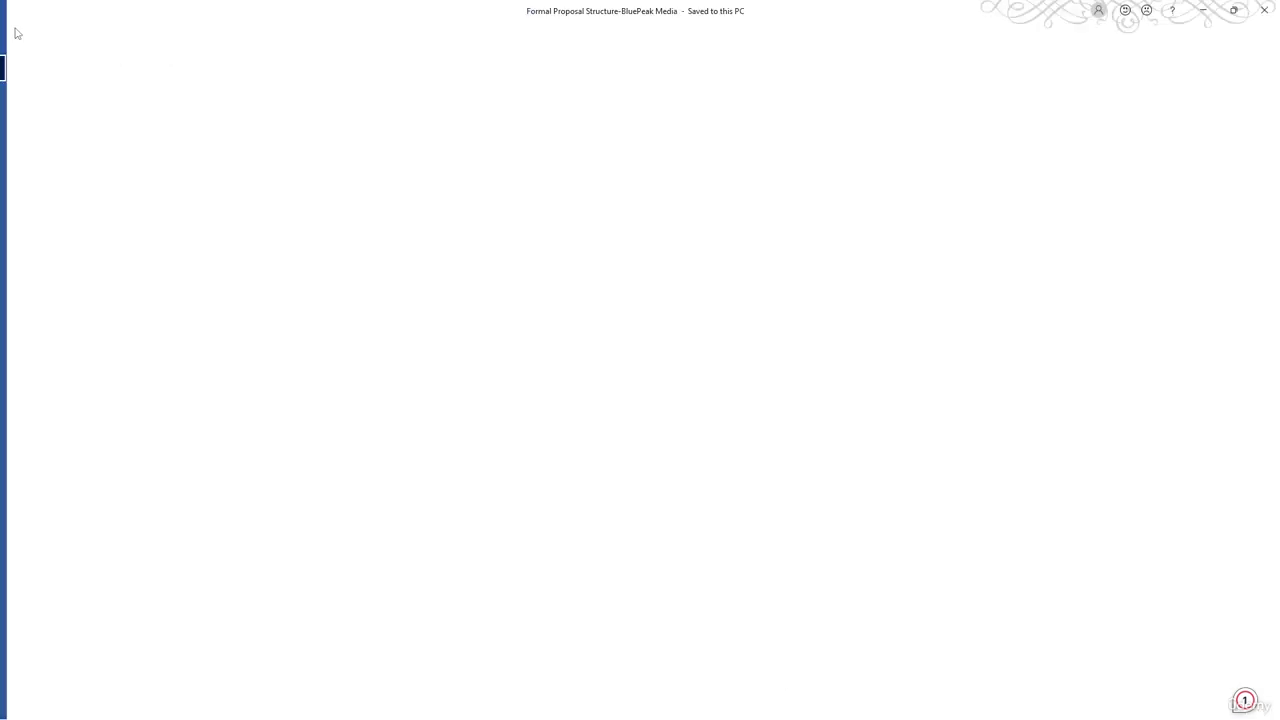
{"action": "left_click", "coordinate": [45, 95]}
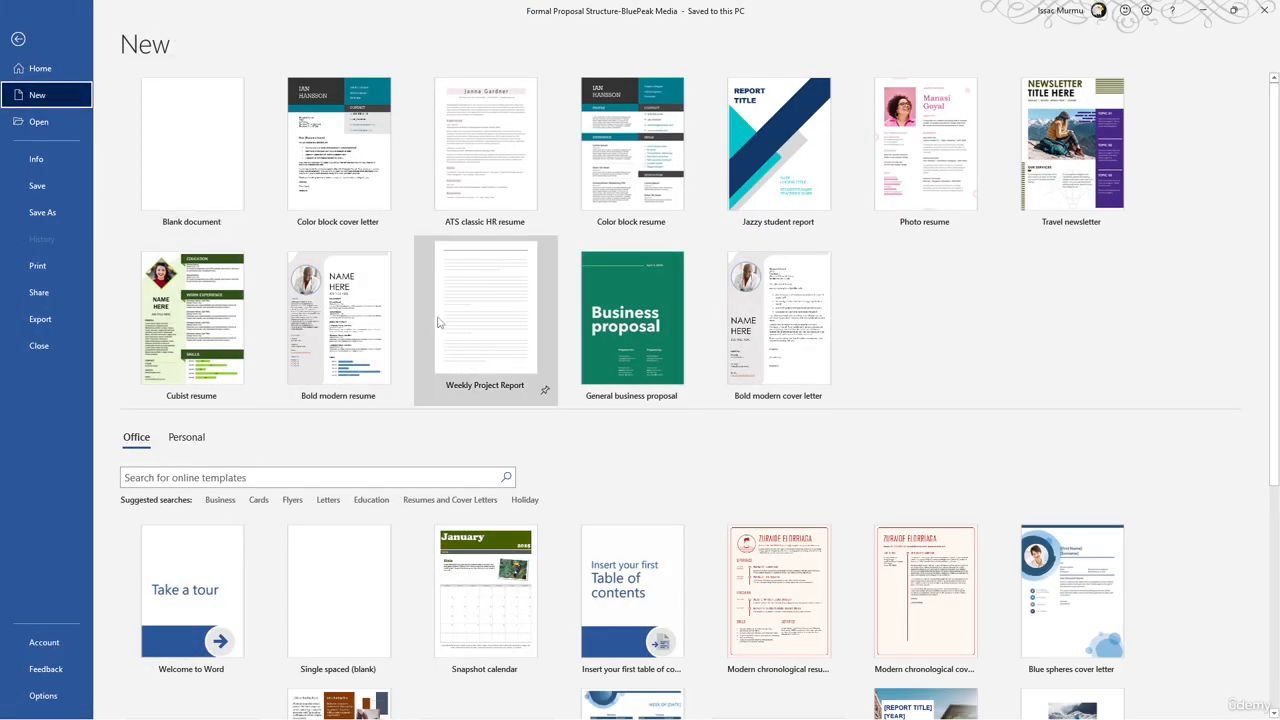
{"action": "left_click", "coordinate": [186, 439]}
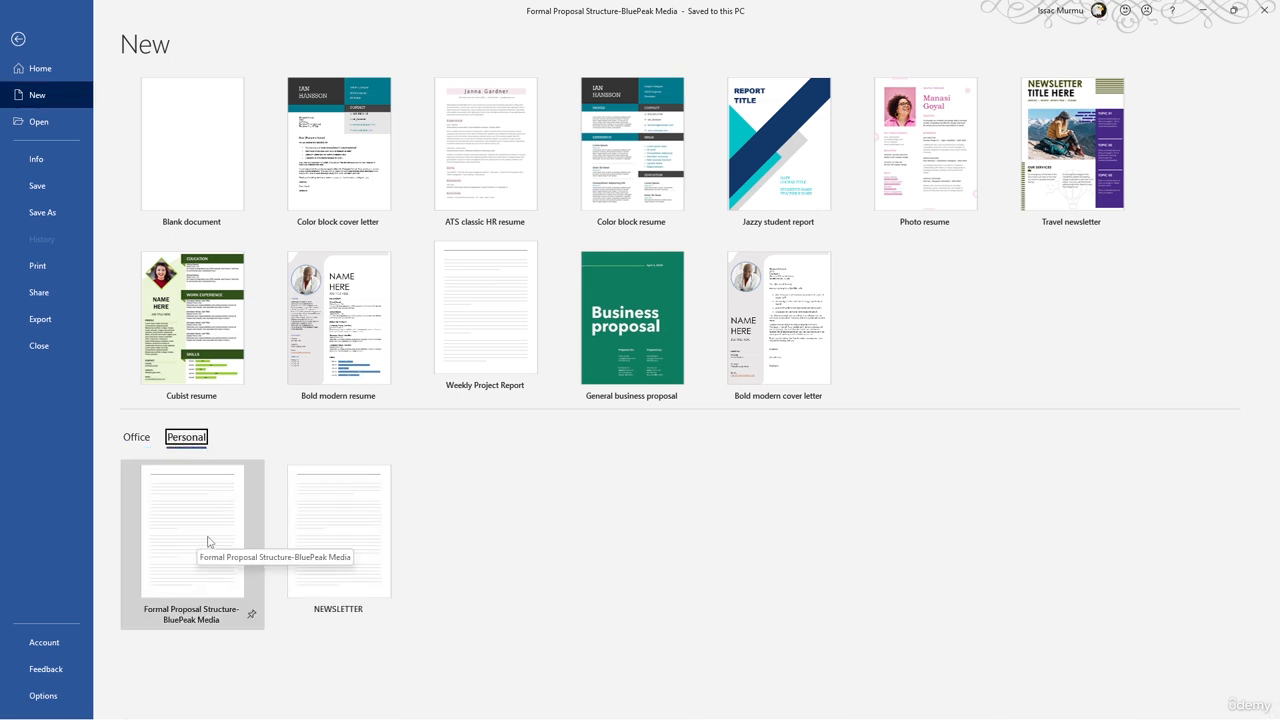
{"action": "left_click", "coordinate": [208, 542]}
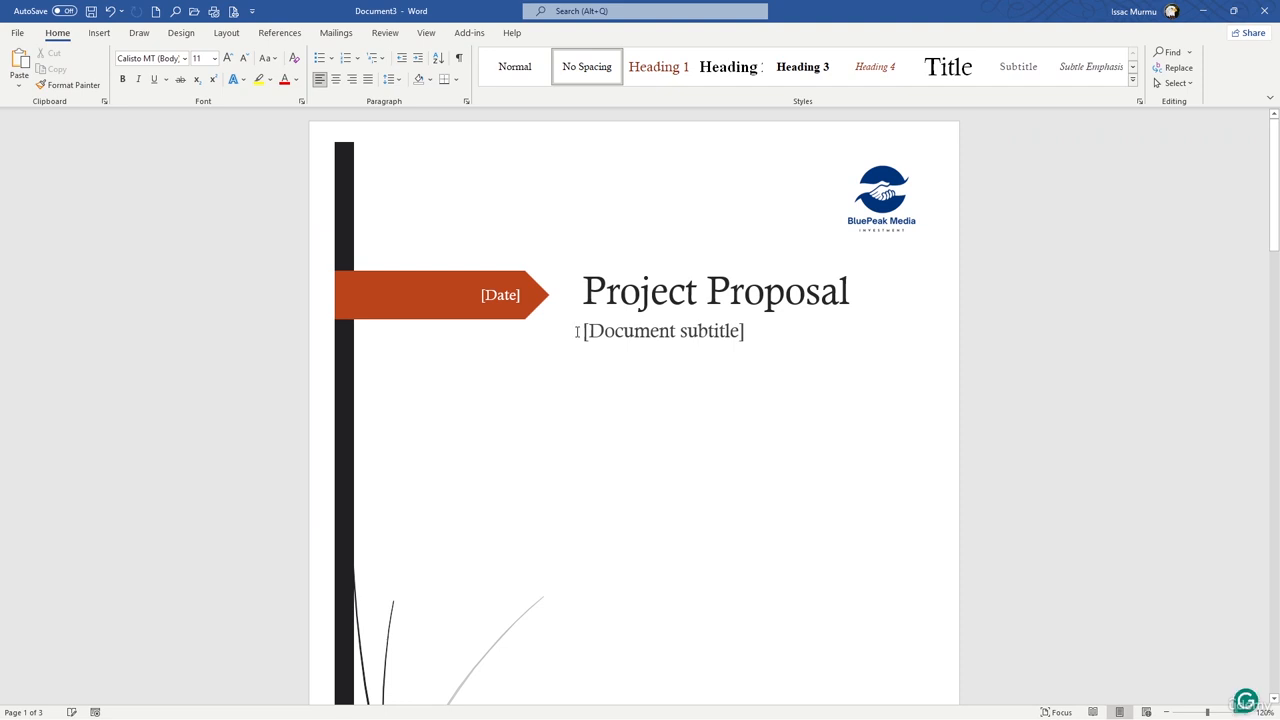
Step: Examine the new document's cover page, proposal title and Sections 1 to 8 for the template's content and heading styles
{"action": "scroll", "coordinate": [577, 332], "scroll_direction": "down", "scroll_amount": 10}
{"action": "scroll", "coordinate": [577, 332], "scroll_direction": "up", "scroll_amount": 5}
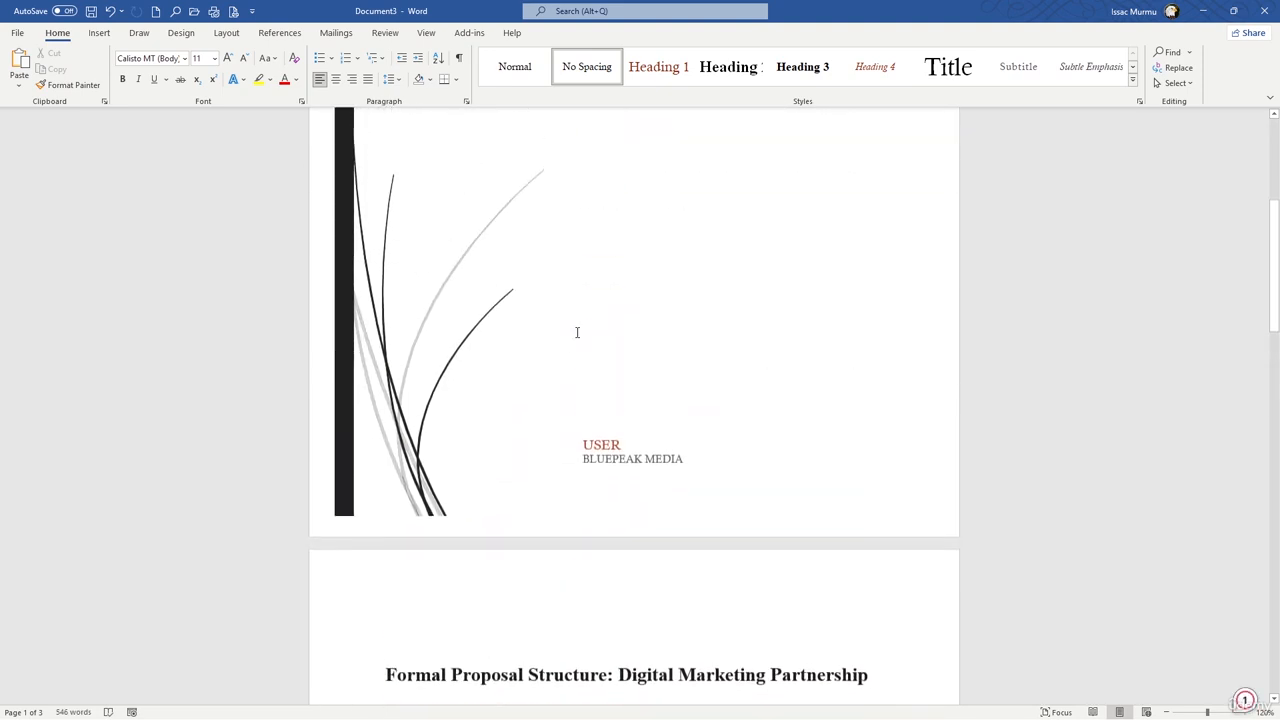
{"action": "scroll", "coordinate": [620, 434], "scroll_direction": "down", "scroll_amount": 5}
{"action": "left_click", "coordinate": [547, 381]}
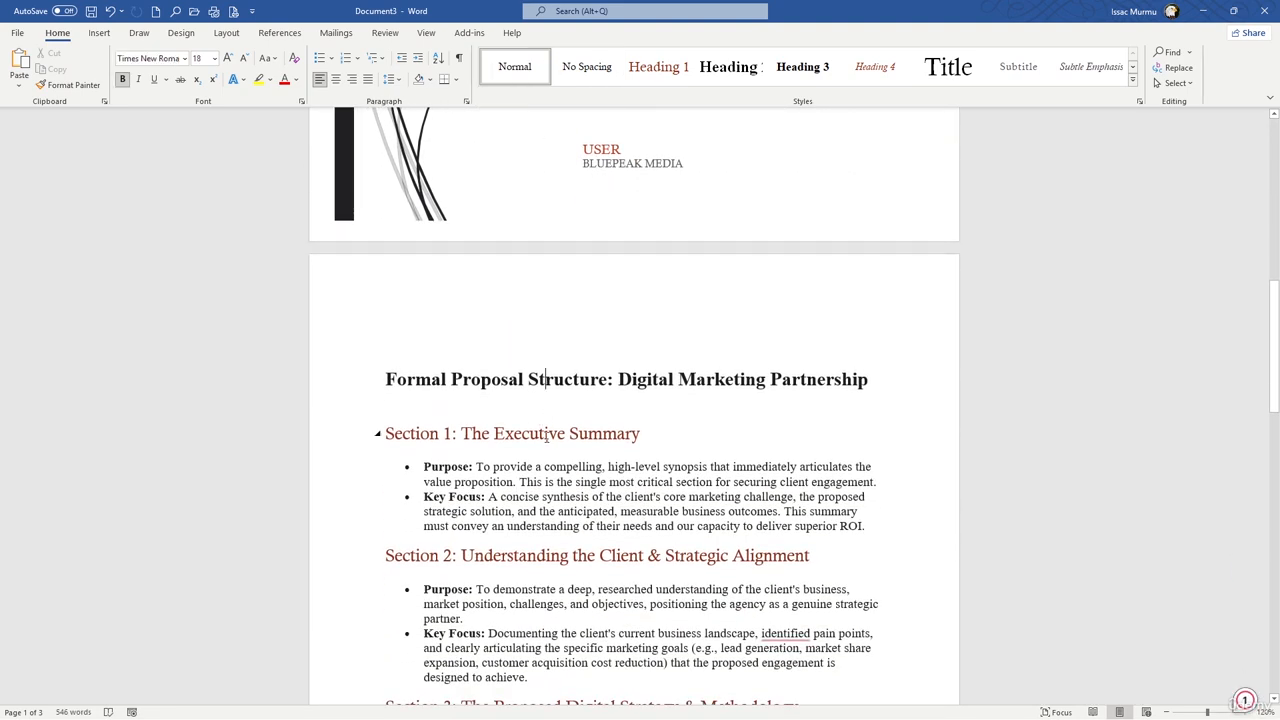
{"action": "left_click", "coordinate": [546, 434]}
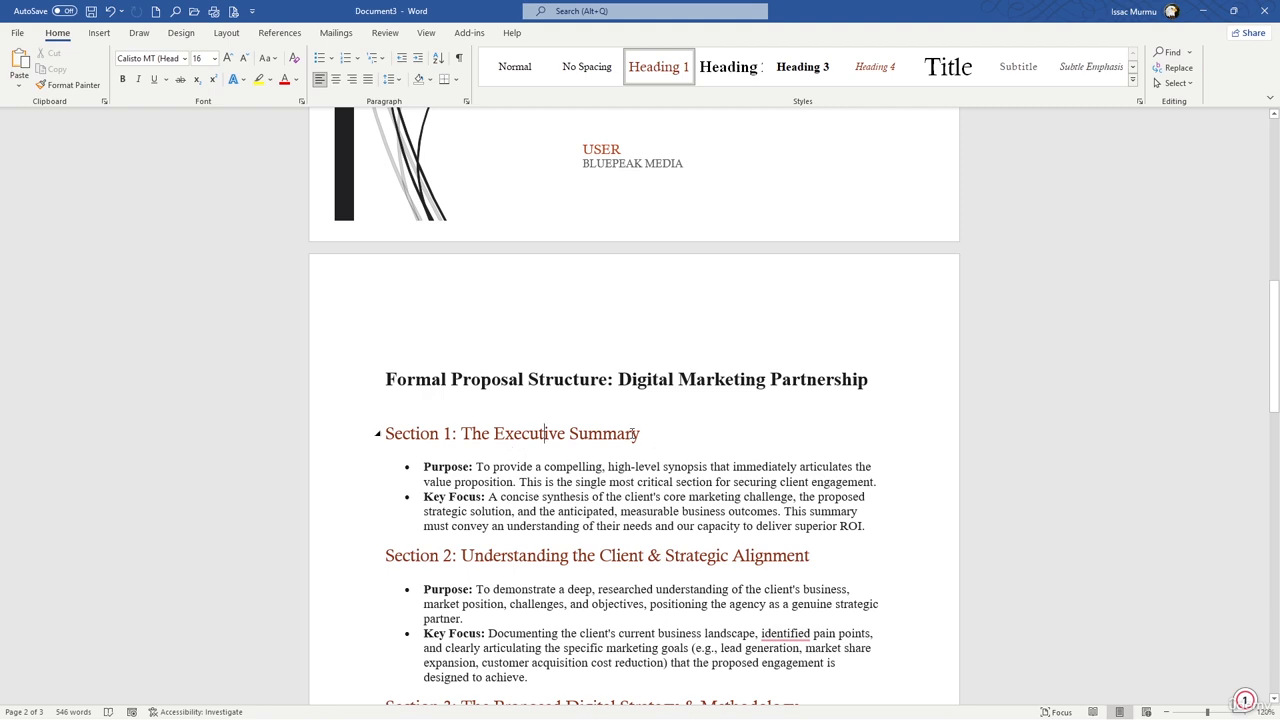
{"action": "scroll", "coordinate": [632, 433], "scroll_direction": "down", "scroll_amount": 5}
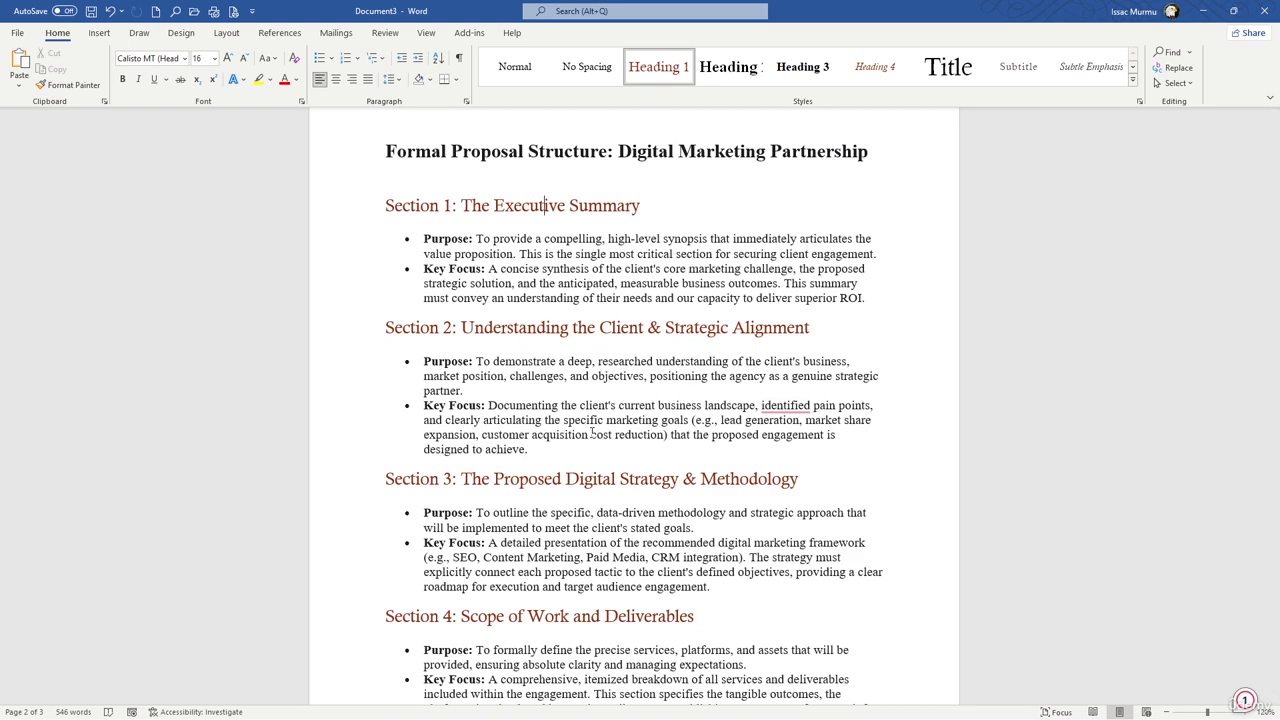
{"action": "scroll", "coordinate": [592, 432], "scroll_direction": "down", "scroll_amount": 10}
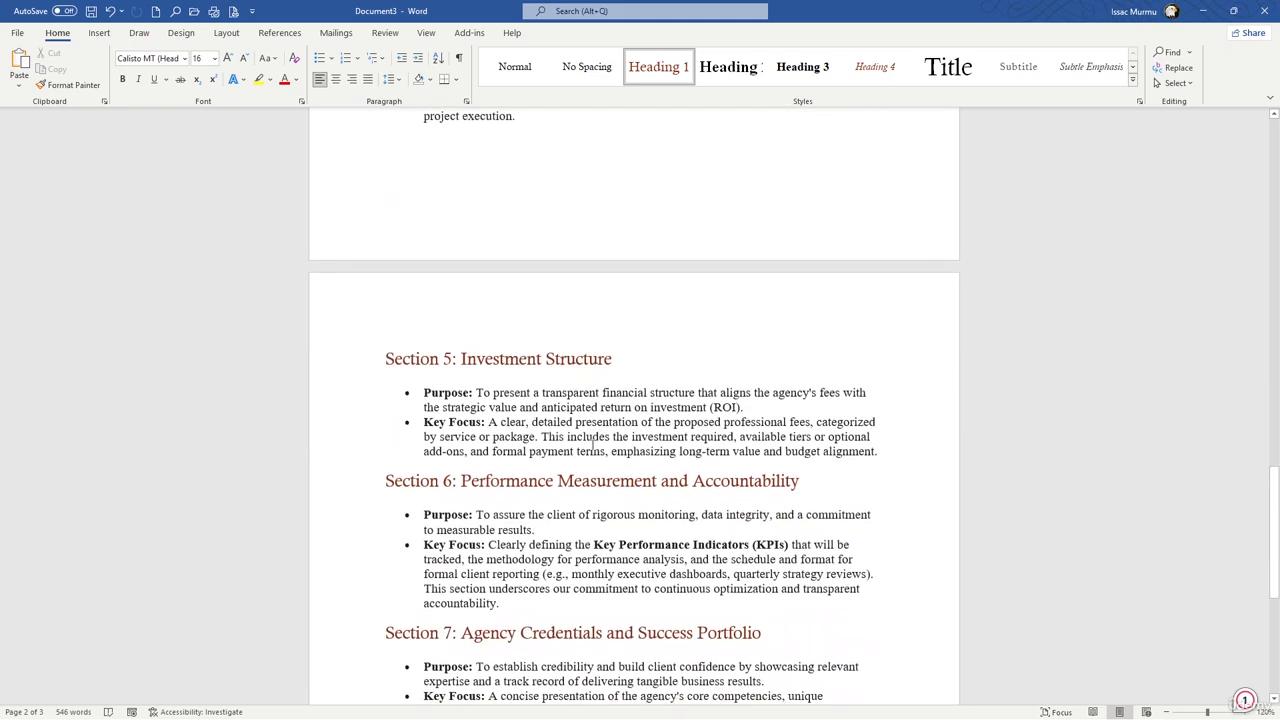
{"action": "scroll", "coordinate": [592, 444], "scroll_direction": "down", "scroll_amount": 7}
{"action": "scroll", "coordinate": [571, 435], "scroll_direction": "up", "scroll_amount": 3}
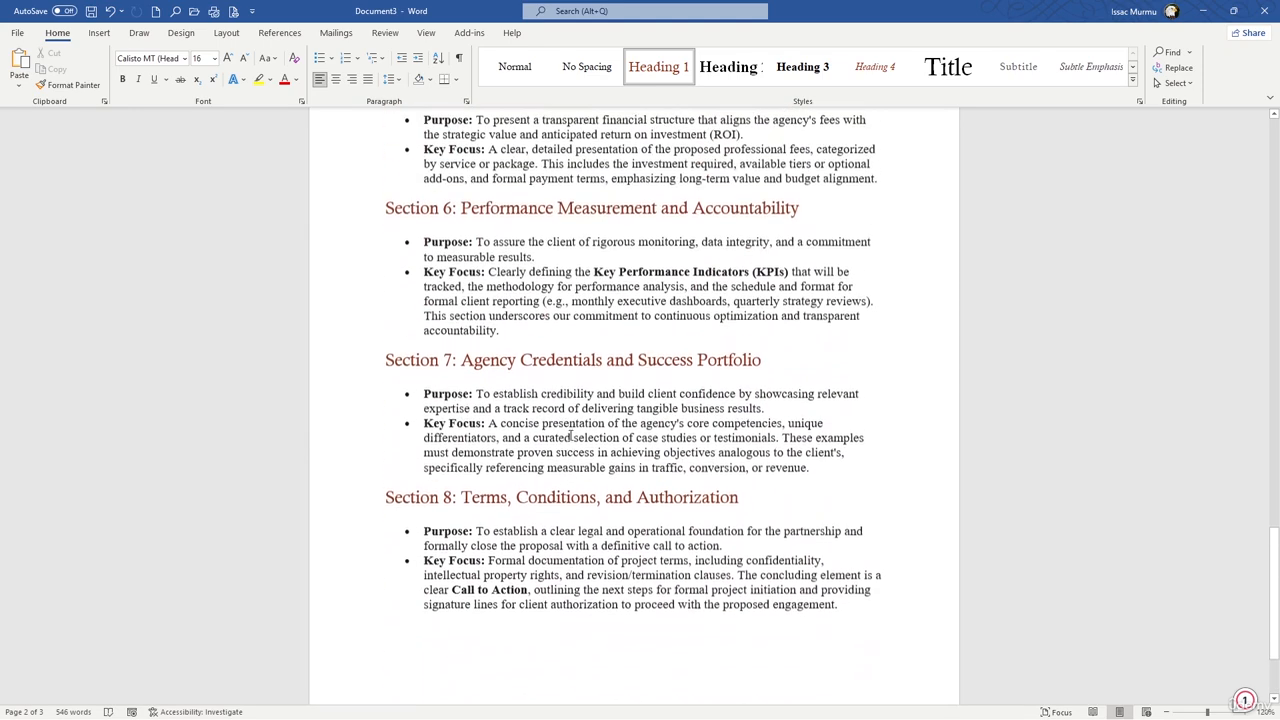
{"action": "scroll", "coordinate": [571, 435], "scroll_direction": "up", "scroll_amount": 1}
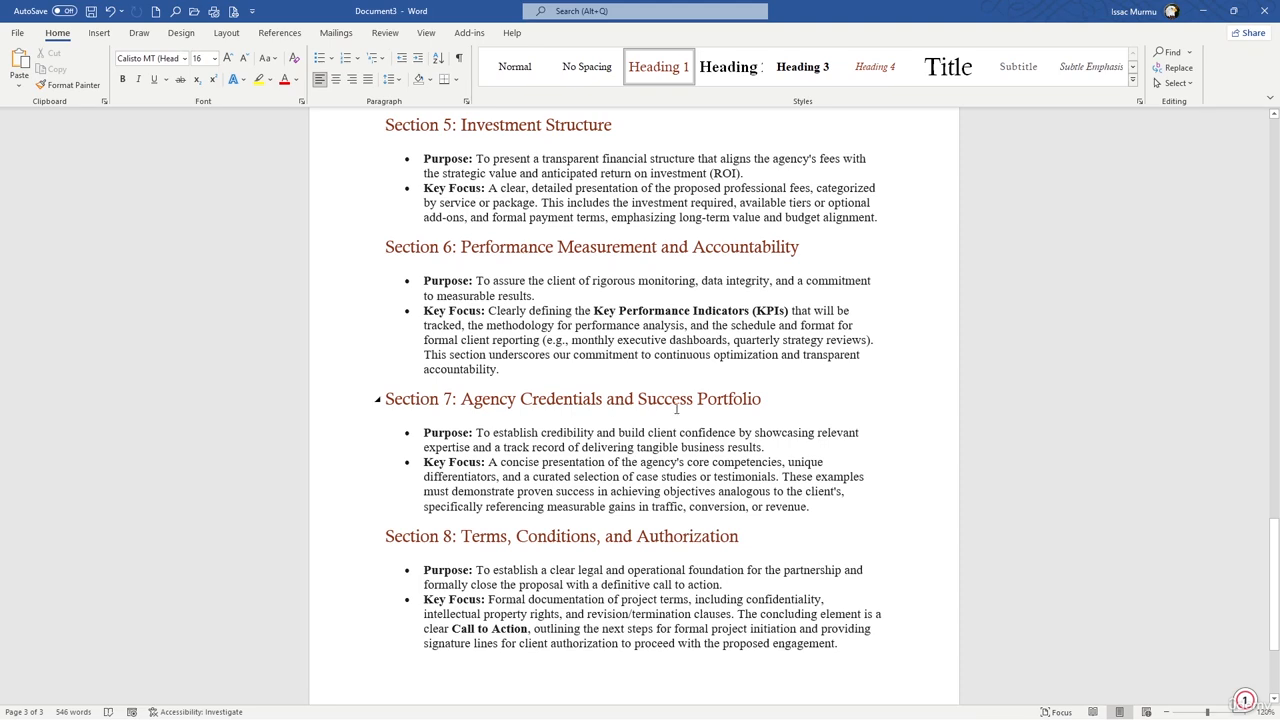
{"action": "scroll", "coordinate": [676, 409], "scroll_direction": "down", "scroll_amount": 2}
{"action": "scroll", "coordinate": [676, 405], "scroll_direction": "up", "scroll_amount": 5}
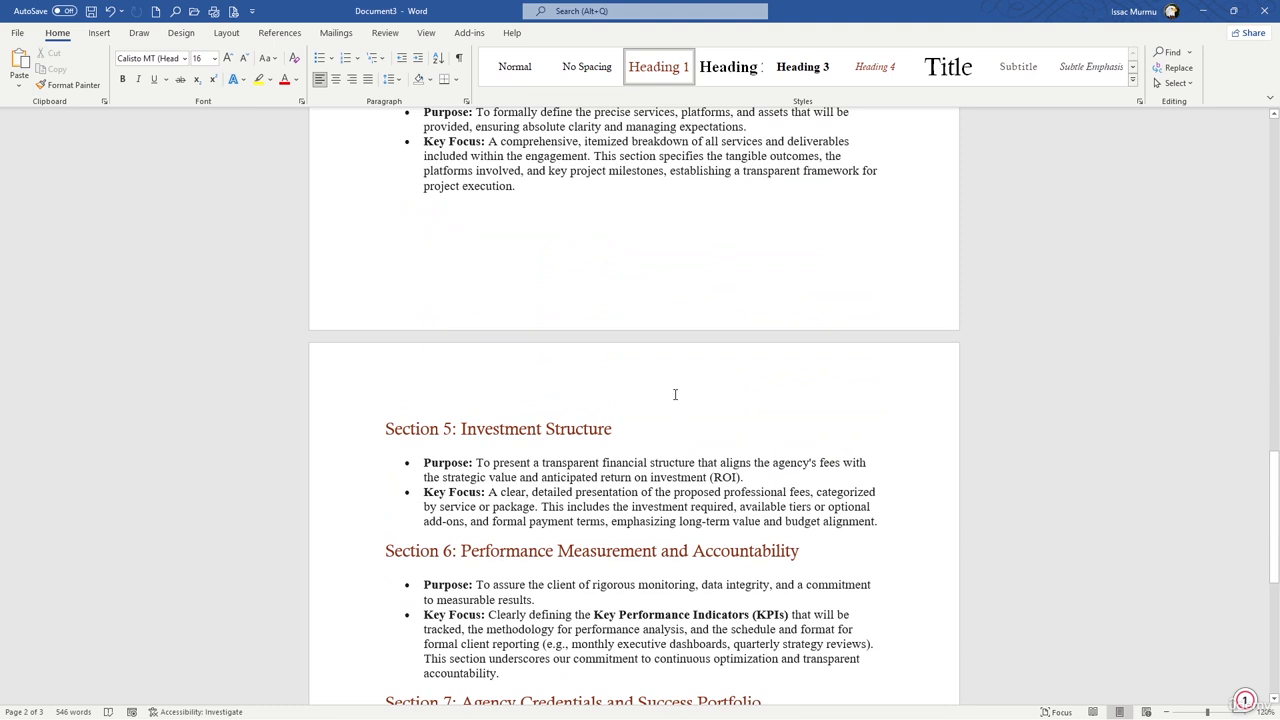
{"action": "scroll", "coordinate": [675, 396], "scroll_direction": "down", "scroll_amount": 3}
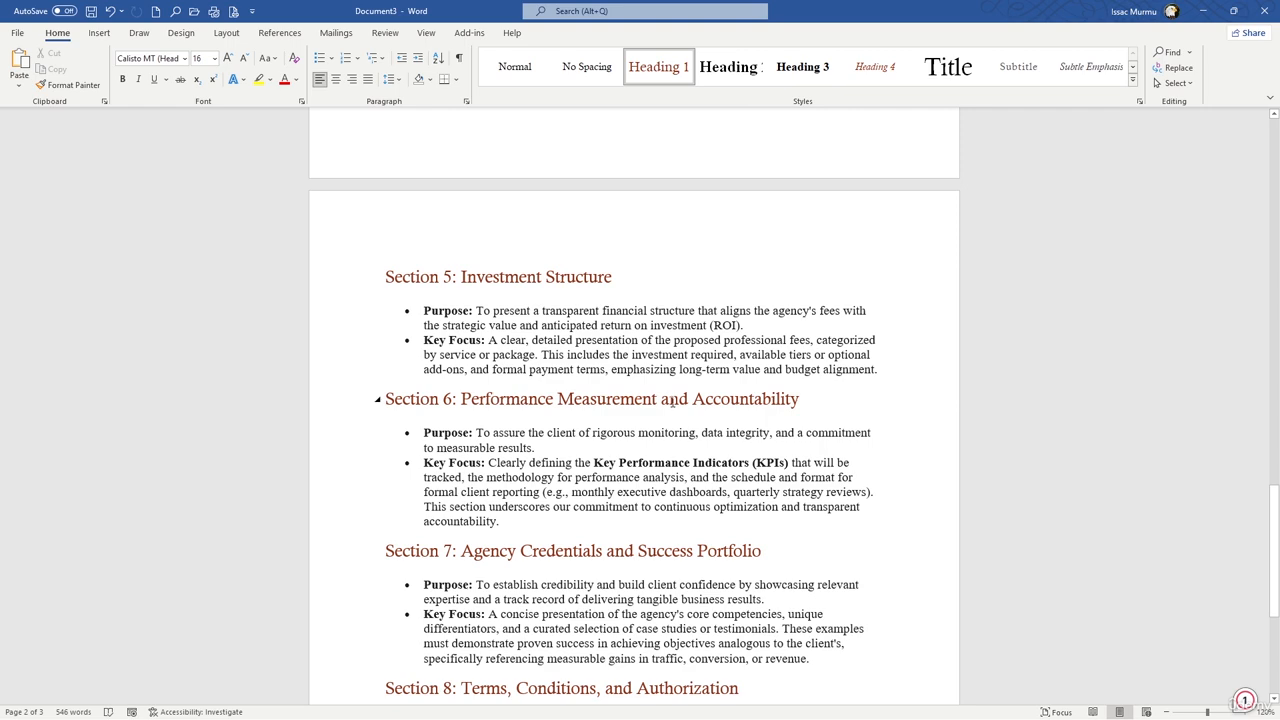
{"action": "scroll", "coordinate": [673, 399], "scroll_direction": "down", "scroll_amount": 7}
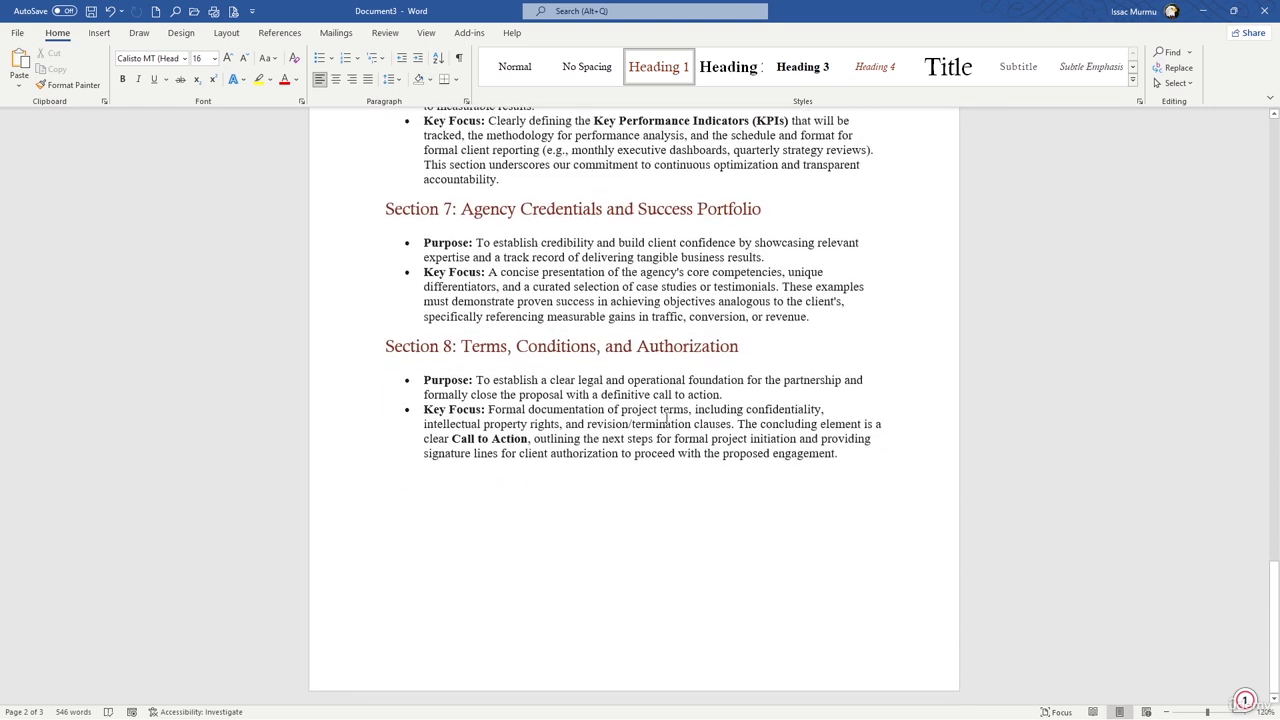